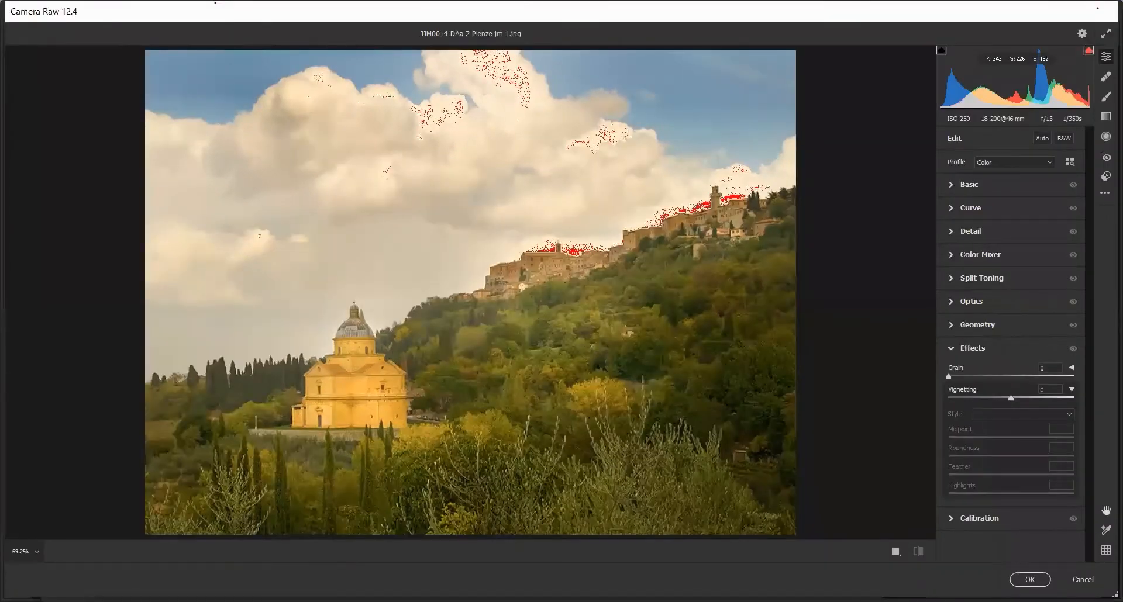
Collapse the Effects settings, then discard the Camera Raw filter session and close the landscape photo
left_click(952, 354)
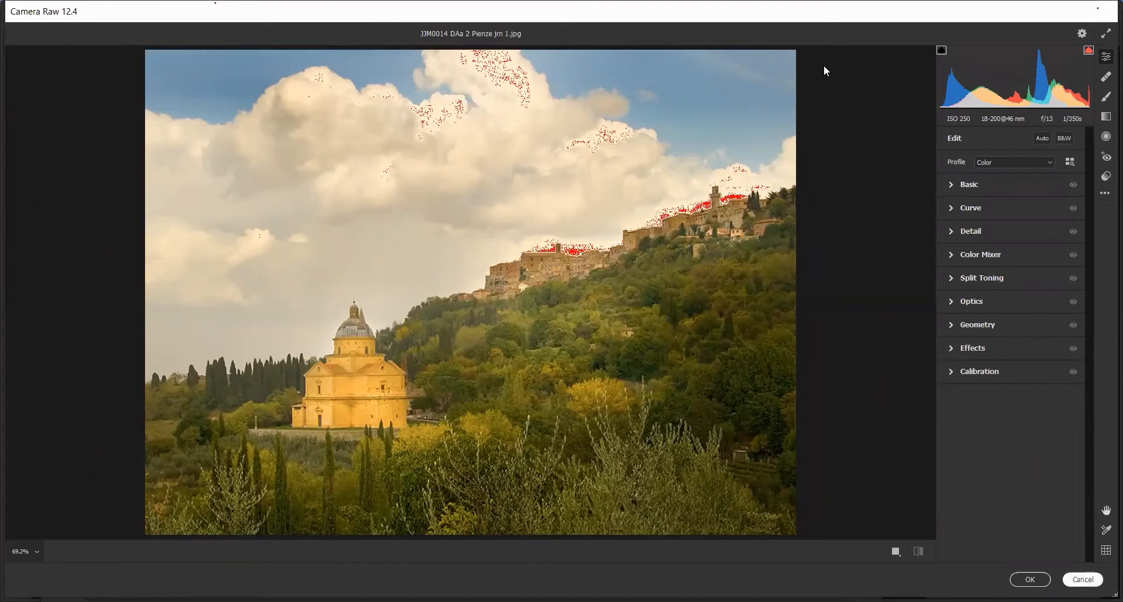
key("Escape")
key("ctrl+w")
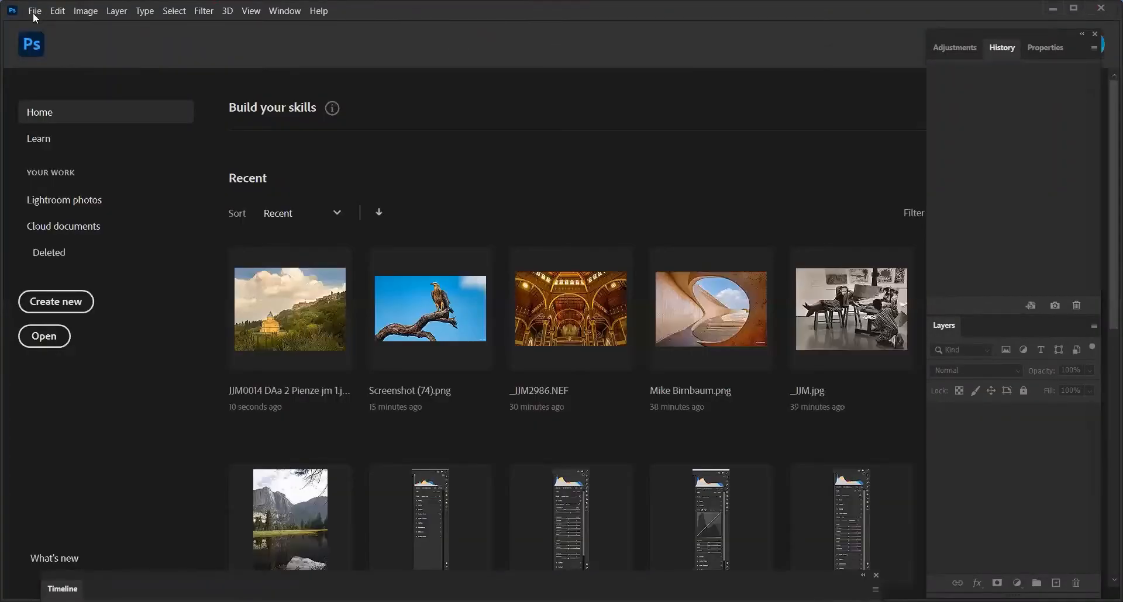
left_click(33, 11)
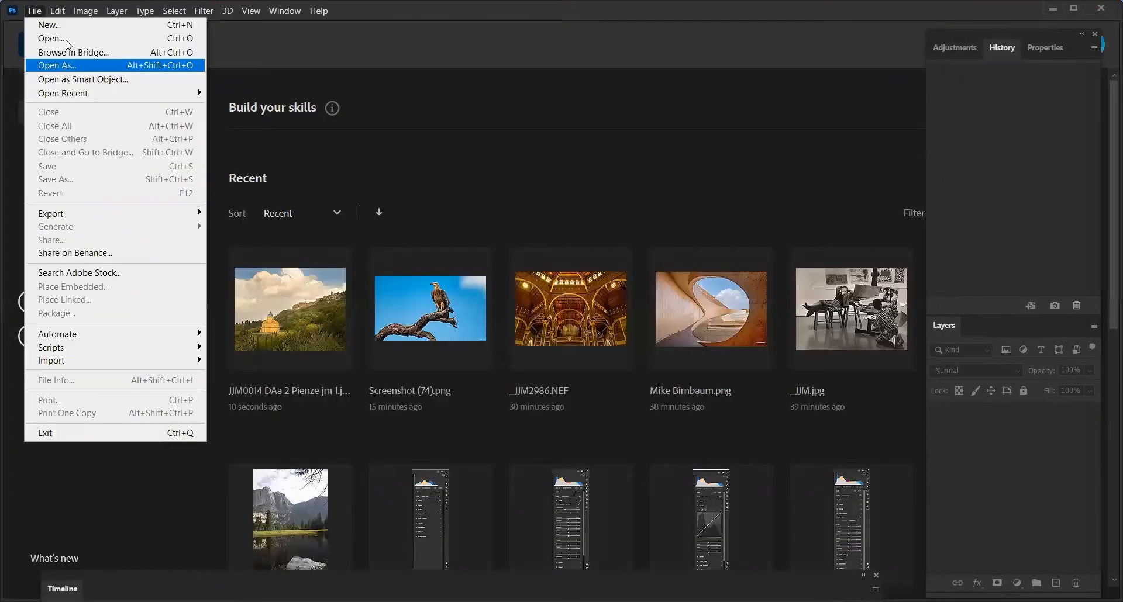
left_click(61, 39)
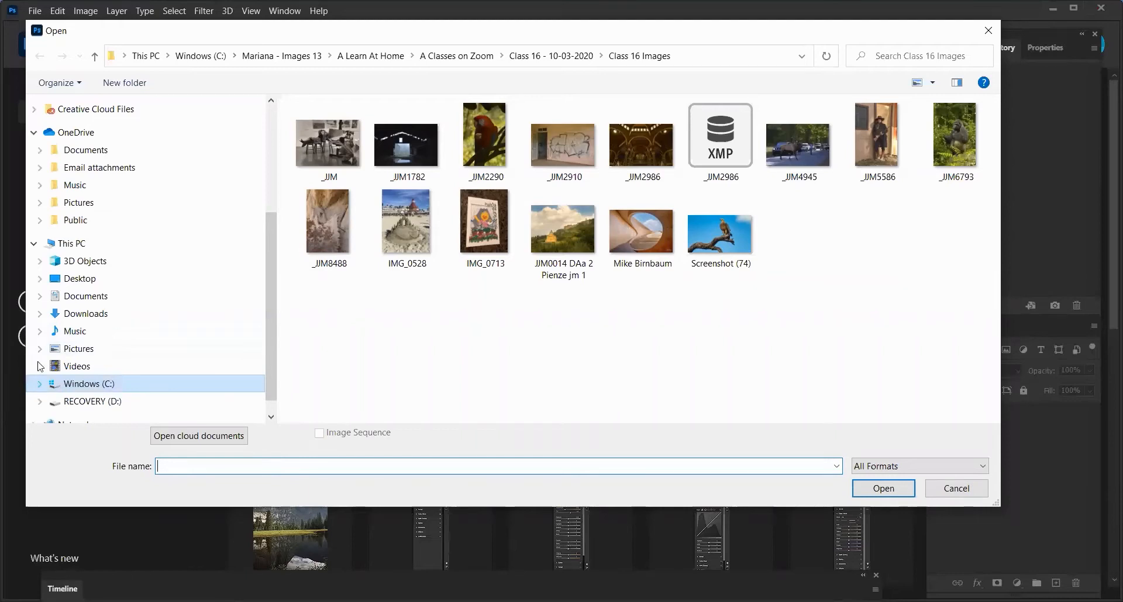
left_click(38, 384)
scroll(36, 356, "down", 1)
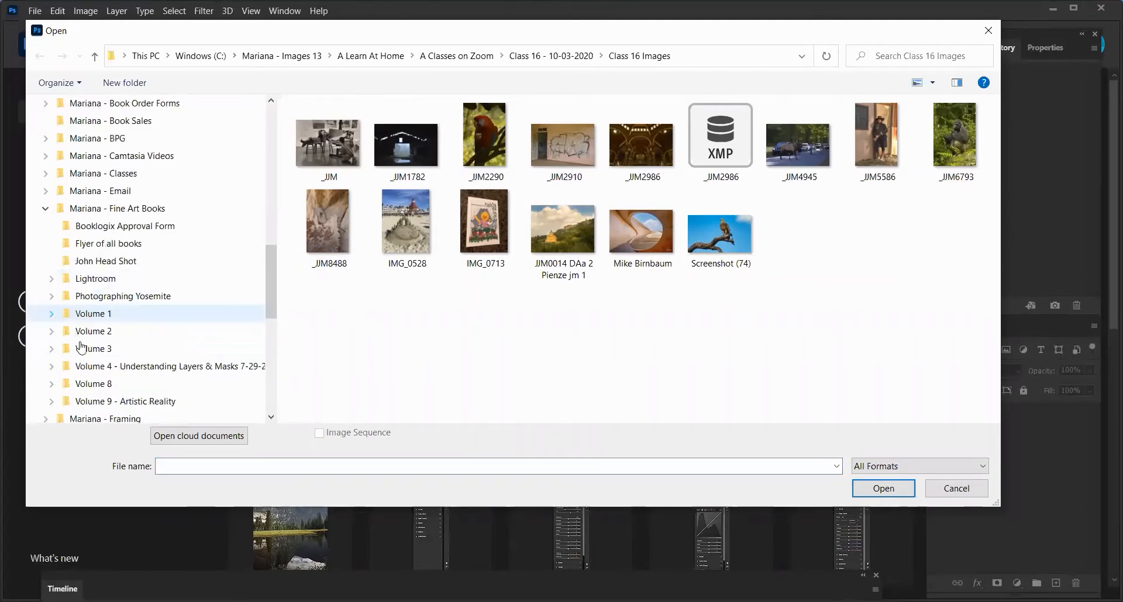
scroll(73, 331, "down", 1)
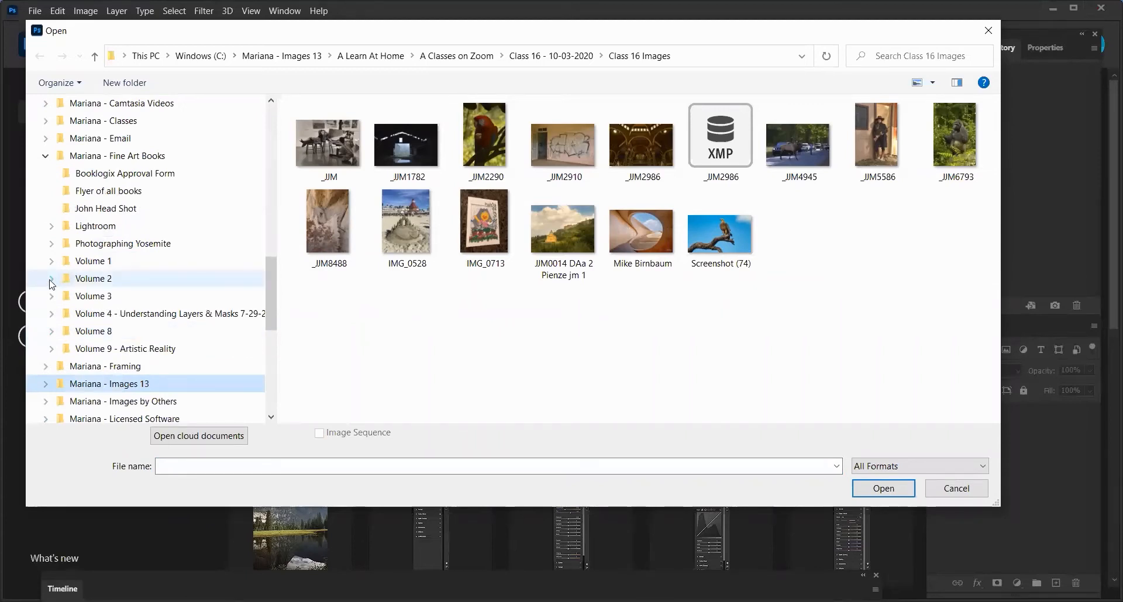
left_click(52, 280)
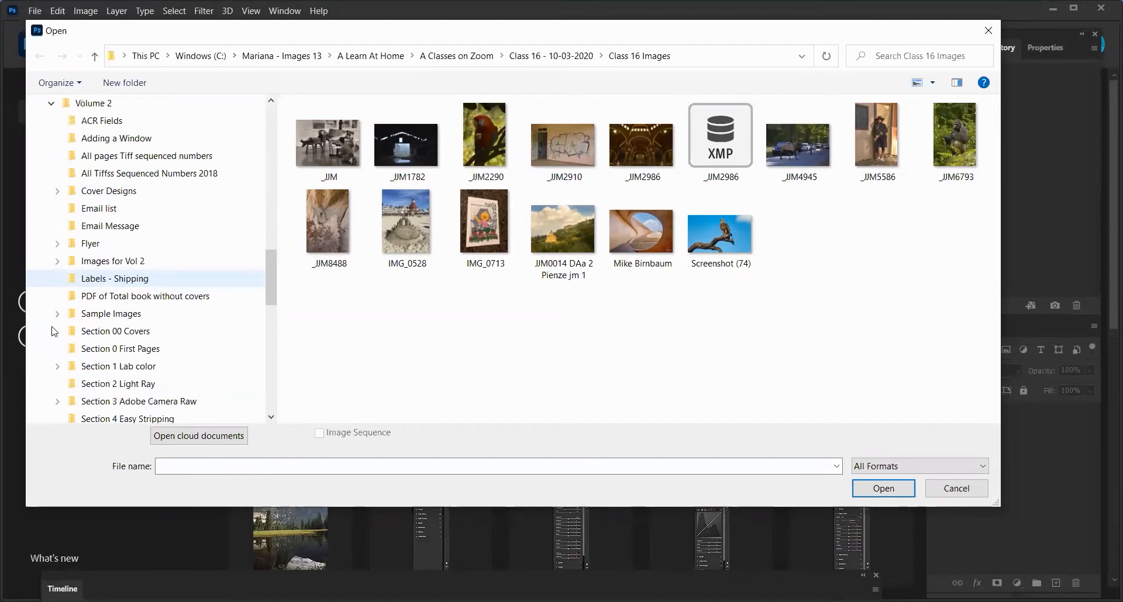
scroll(129, 372, "down", 1)
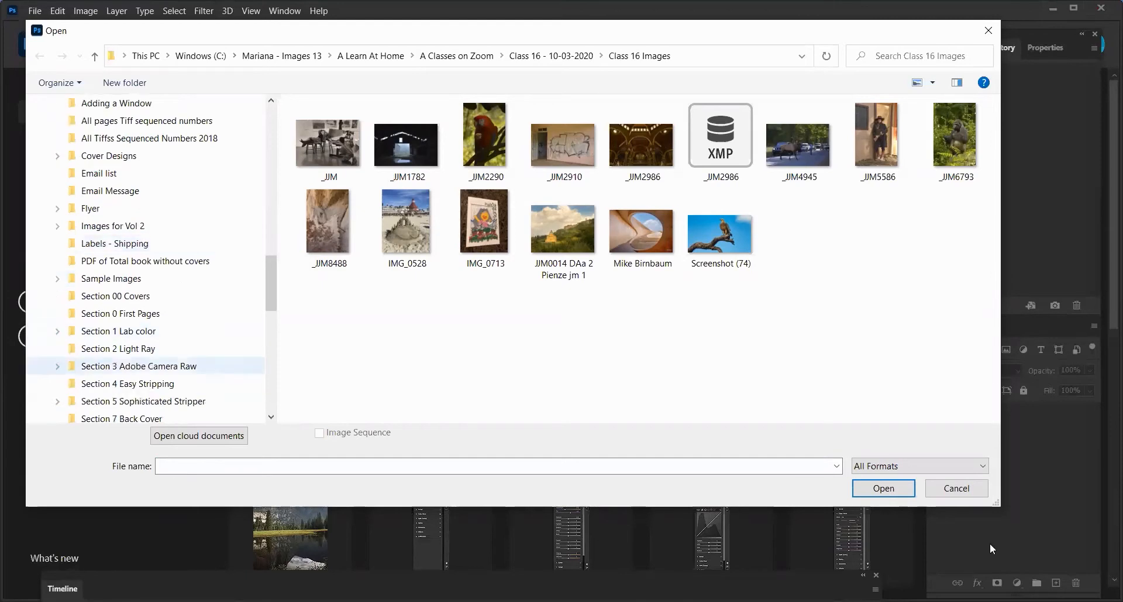
left_click(962, 491)
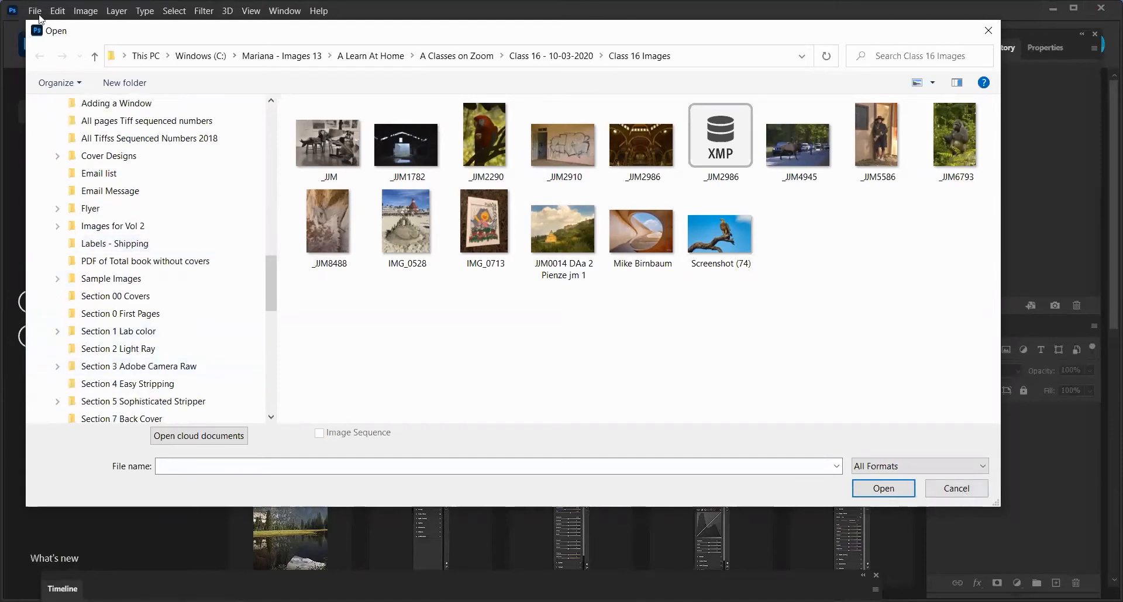
Open the raw photo _JJM4617 from the Class 16 ACR folder inside Class 16 - 10-03-2020
left_click(35, 10)
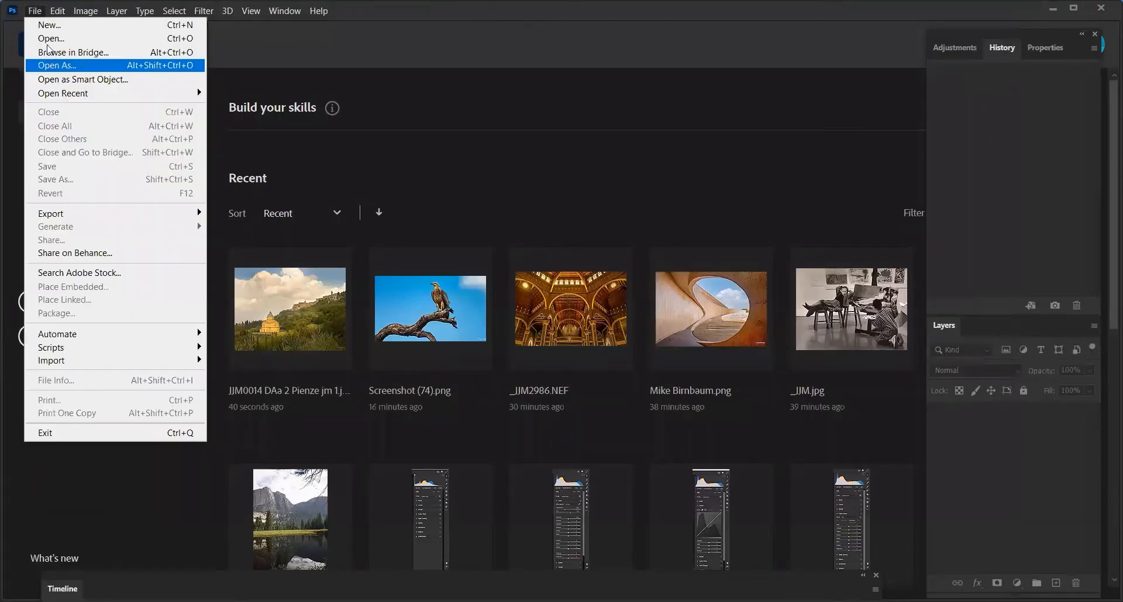
left_click(49, 39)
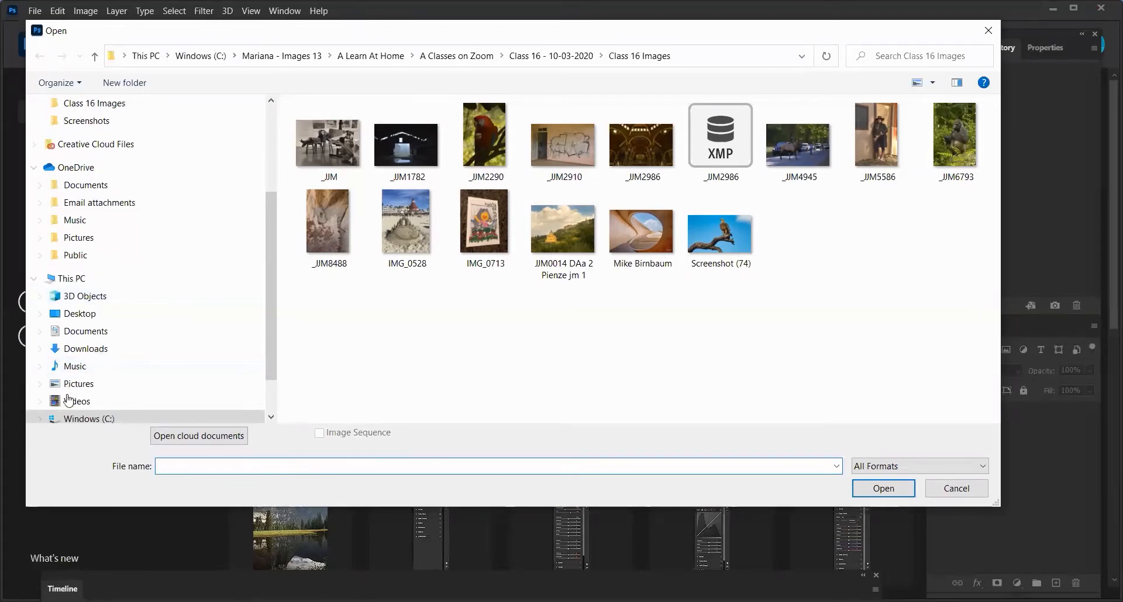
left_click(40, 419)
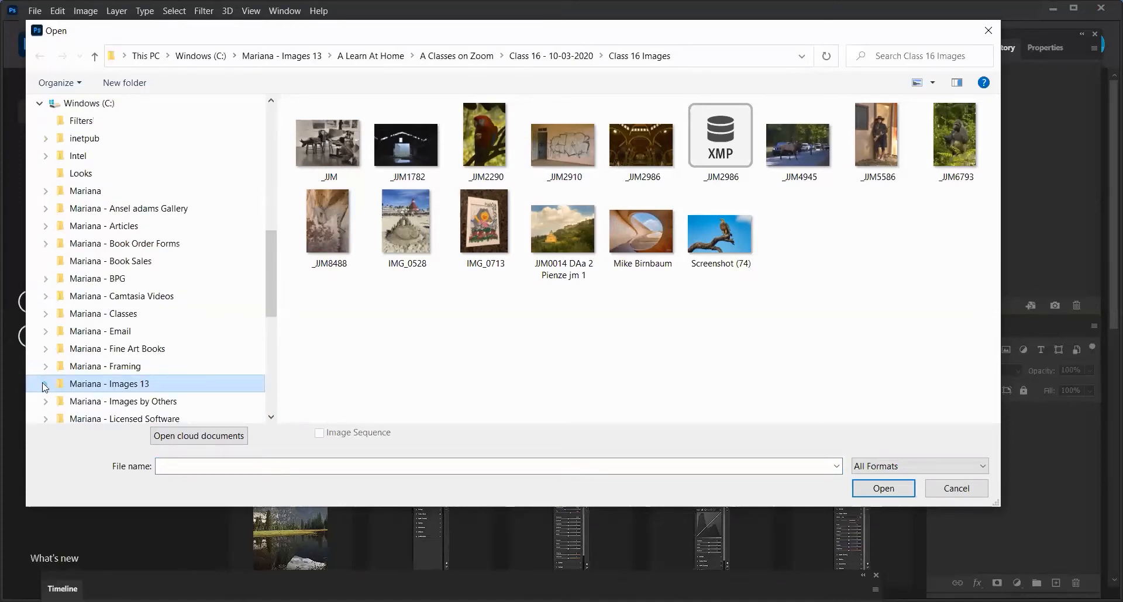
left_click(42, 385)
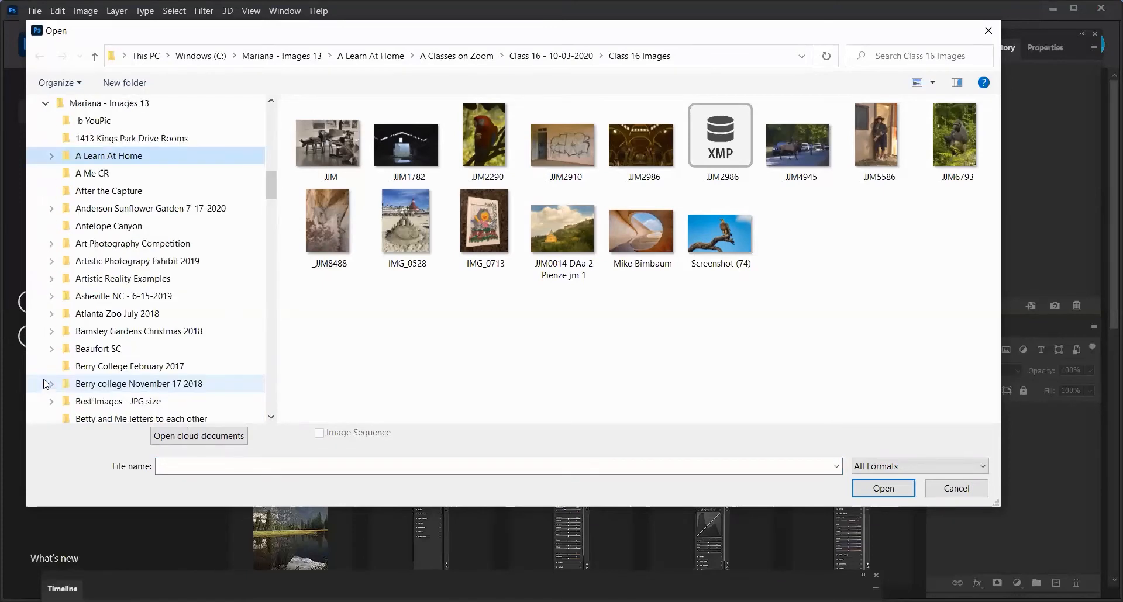
left_click(52, 156)
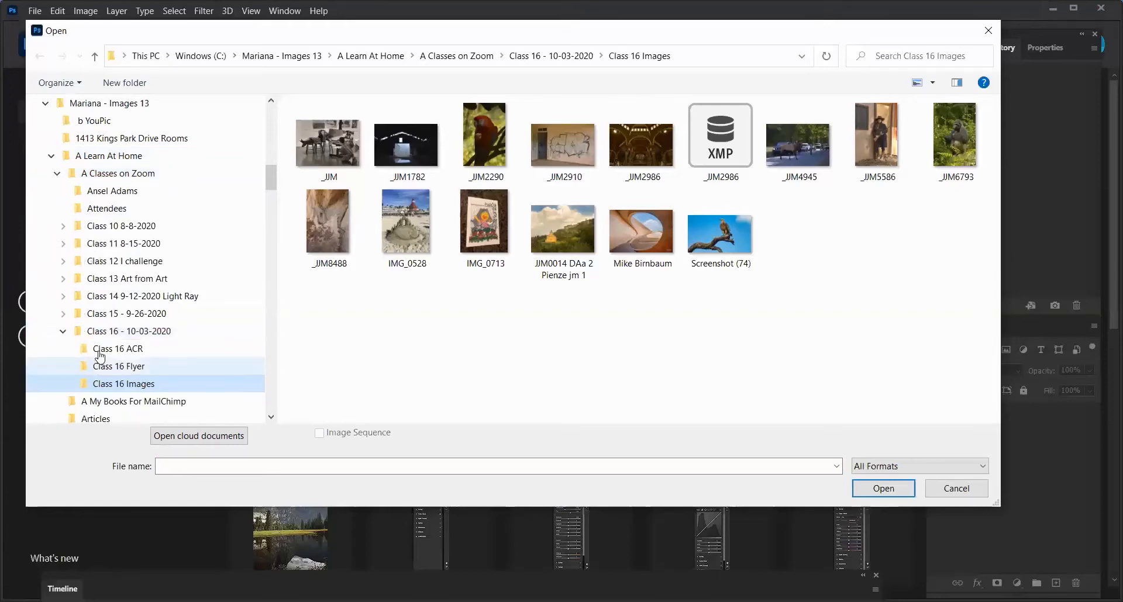
left_click(100, 351)
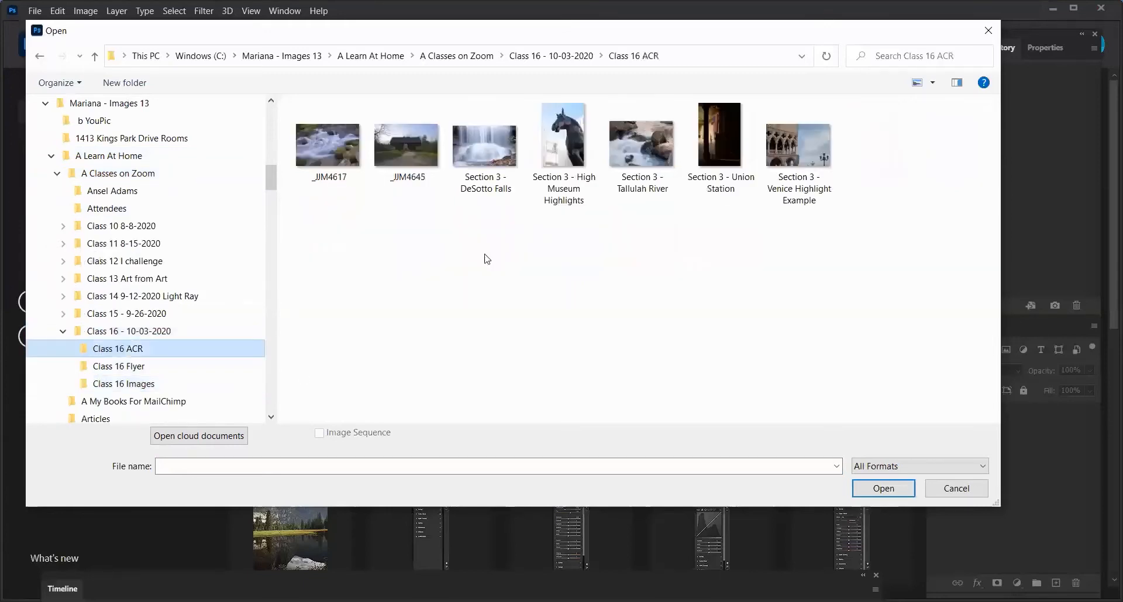
left_click(342, 140)
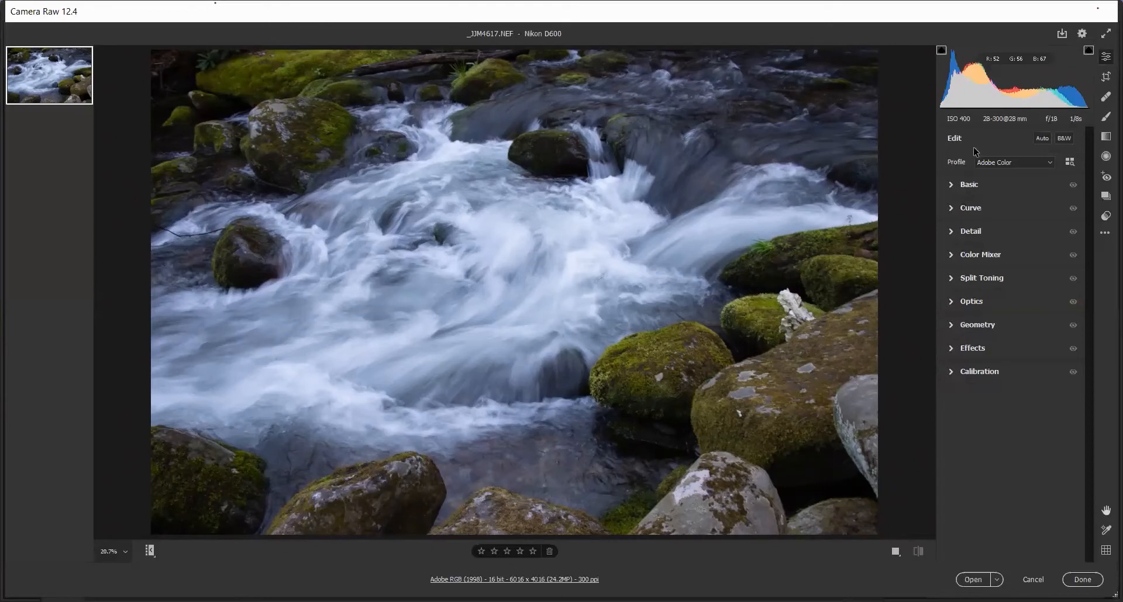
Try the automatic tone adjustment on the stream photo and revert it
left_click(1043, 141)
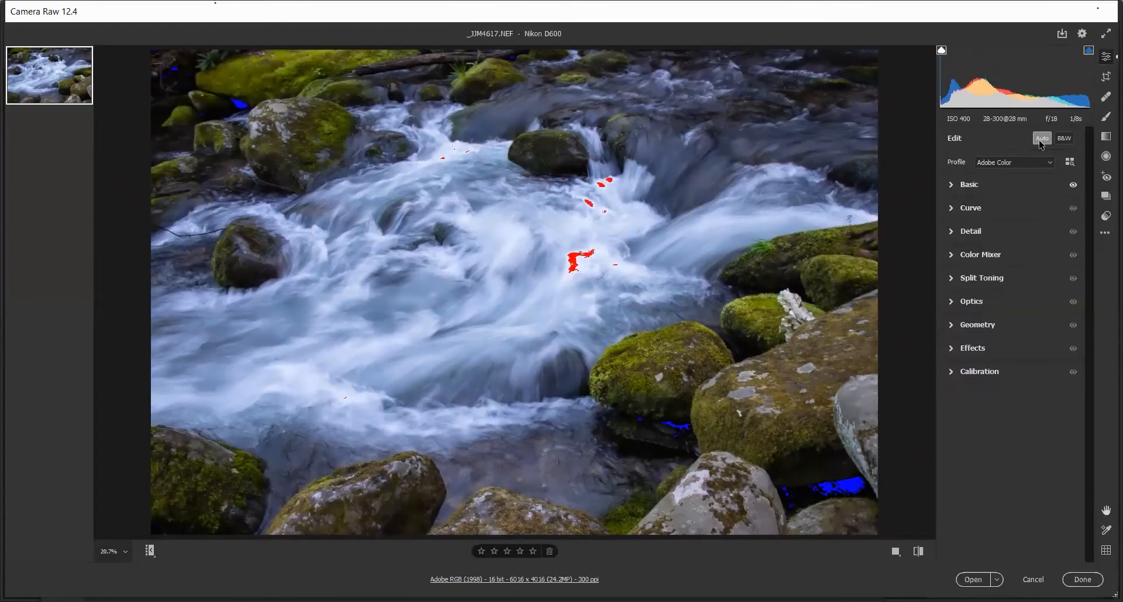
left_click(1042, 141)
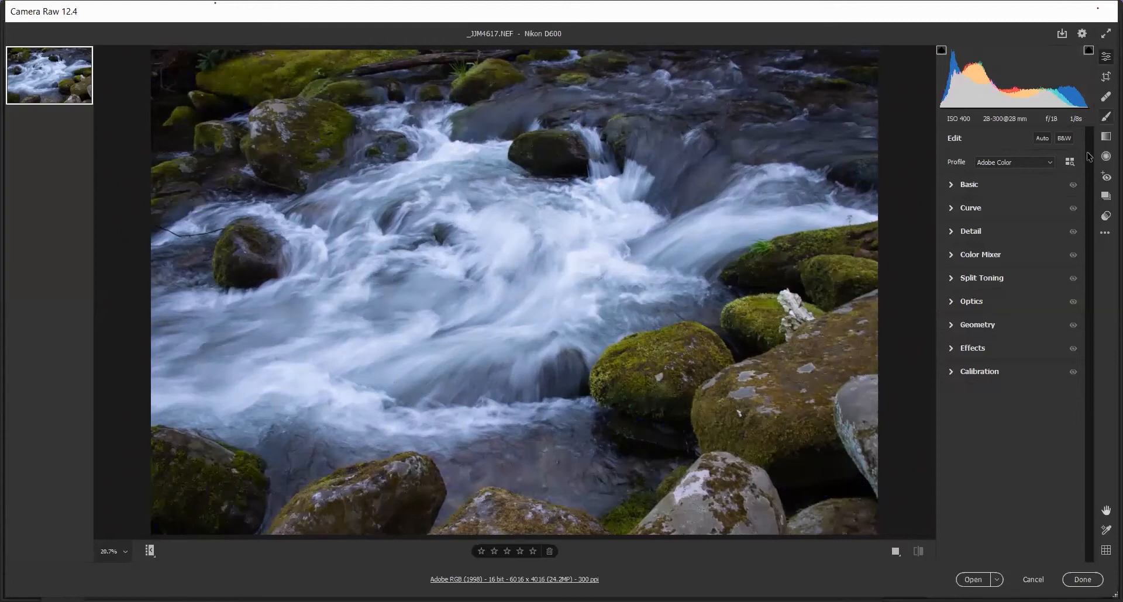
Try neutralizing the blue cast by sampling white balance from the water in mid-stream, and undo it
left_click(949, 186)
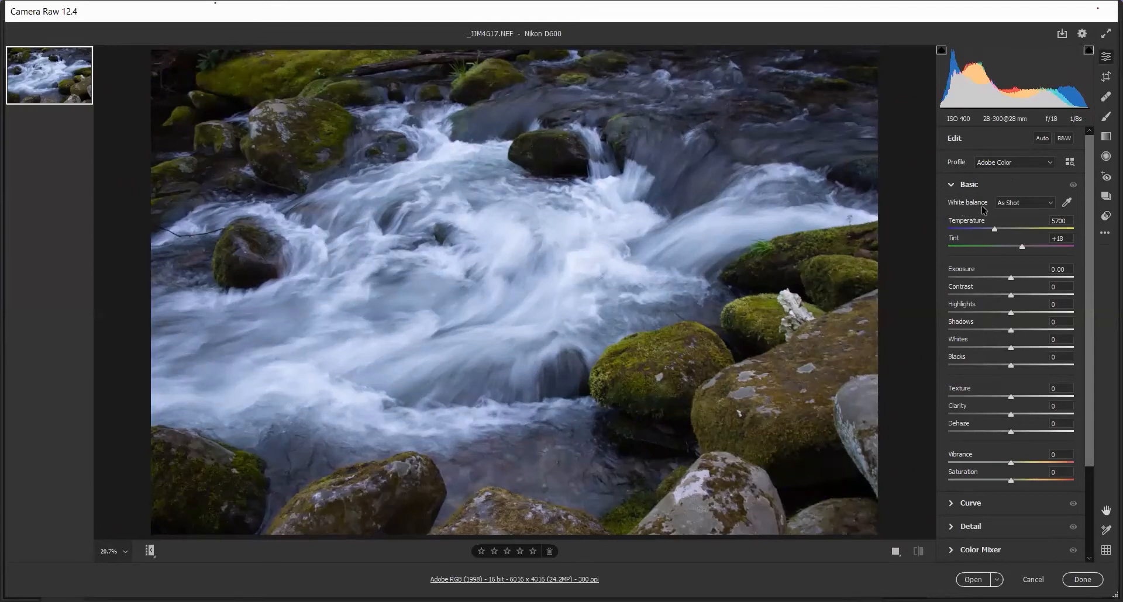
left_click(1067, 205)
left_click(422, 309)
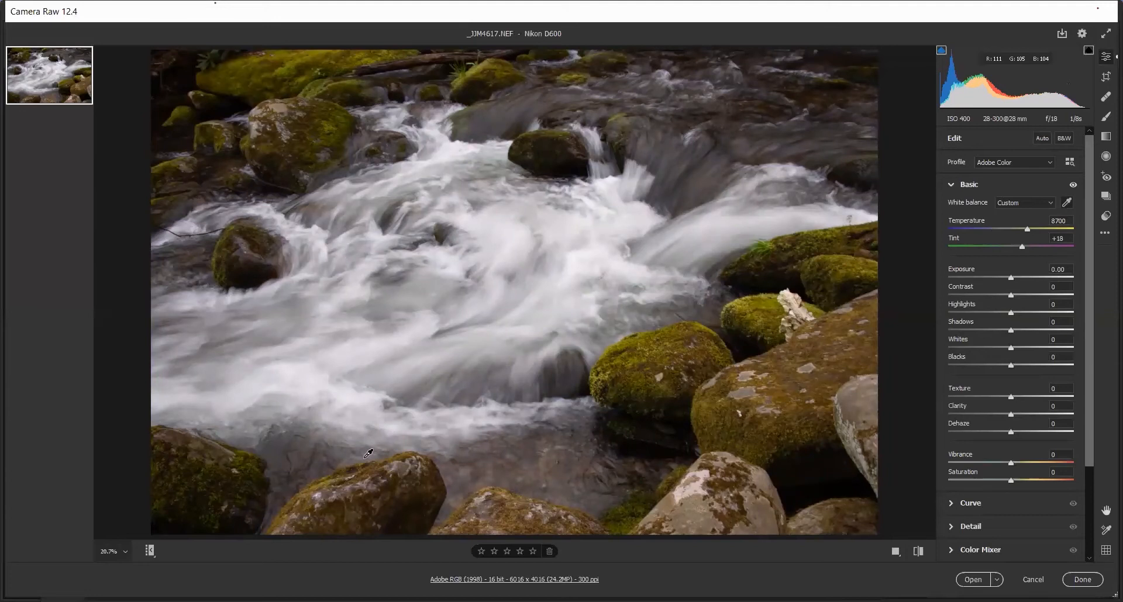
key("ctrl+z")
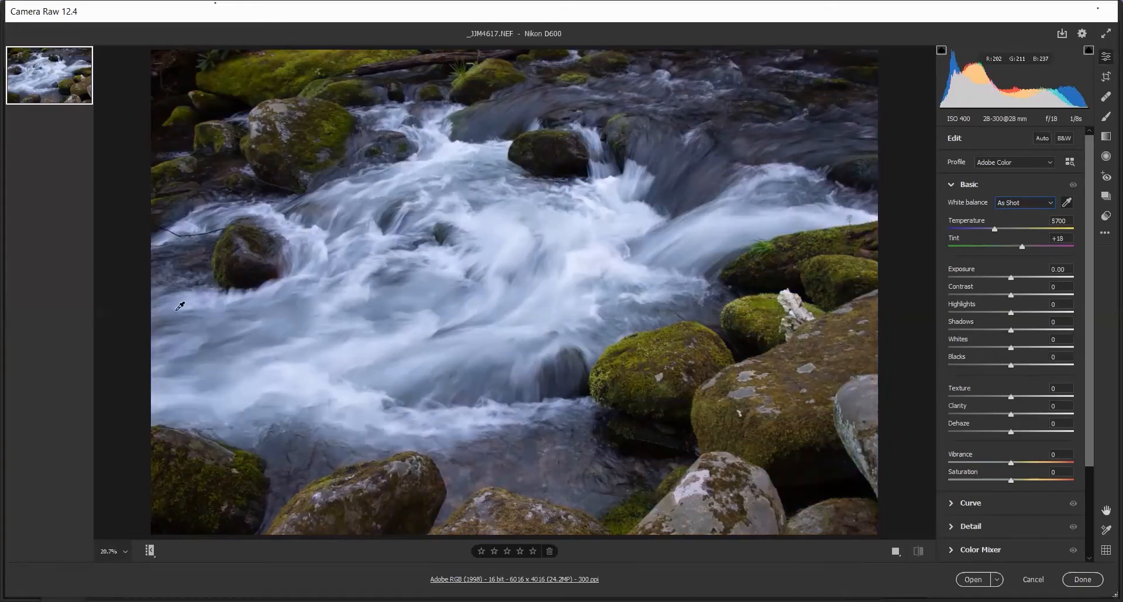
Sample the white balance from a lower patch of white water, and discard the raw edits
left_click(368, 345)
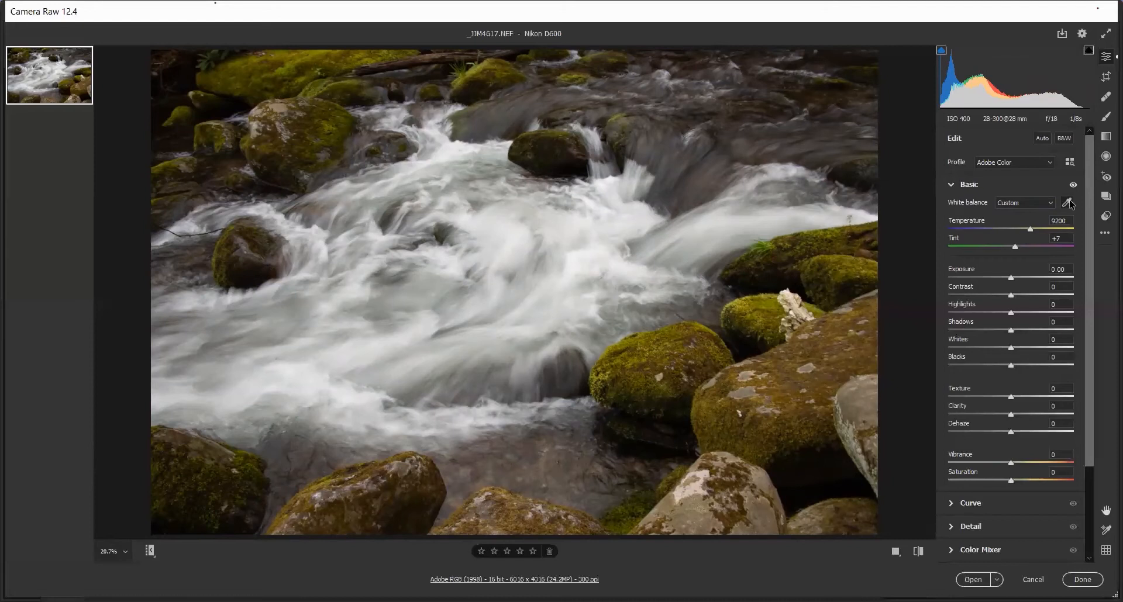
left_click(1033, 581)
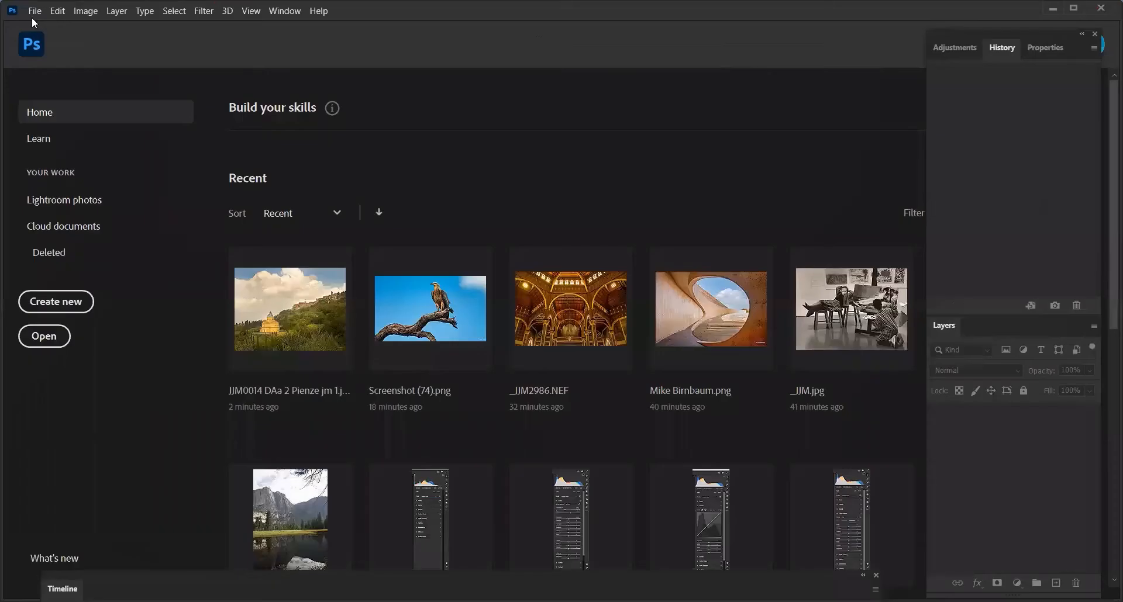
Open Section 3 - DeSotto Falls.jpg and move its window toward the middle of the workspace
left_click(34, 17)
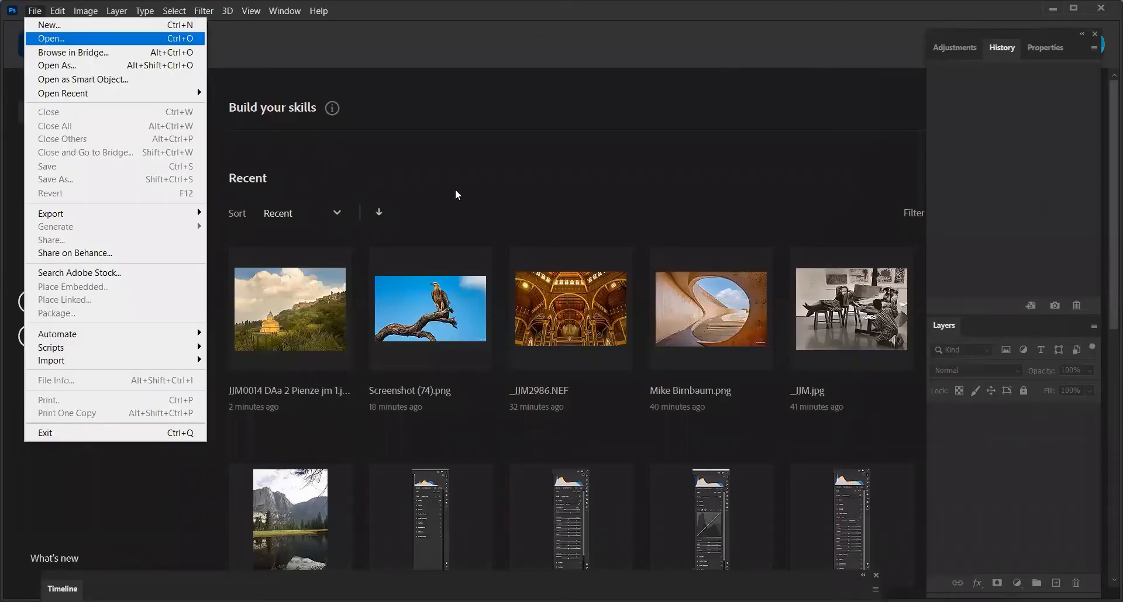
key("Return")
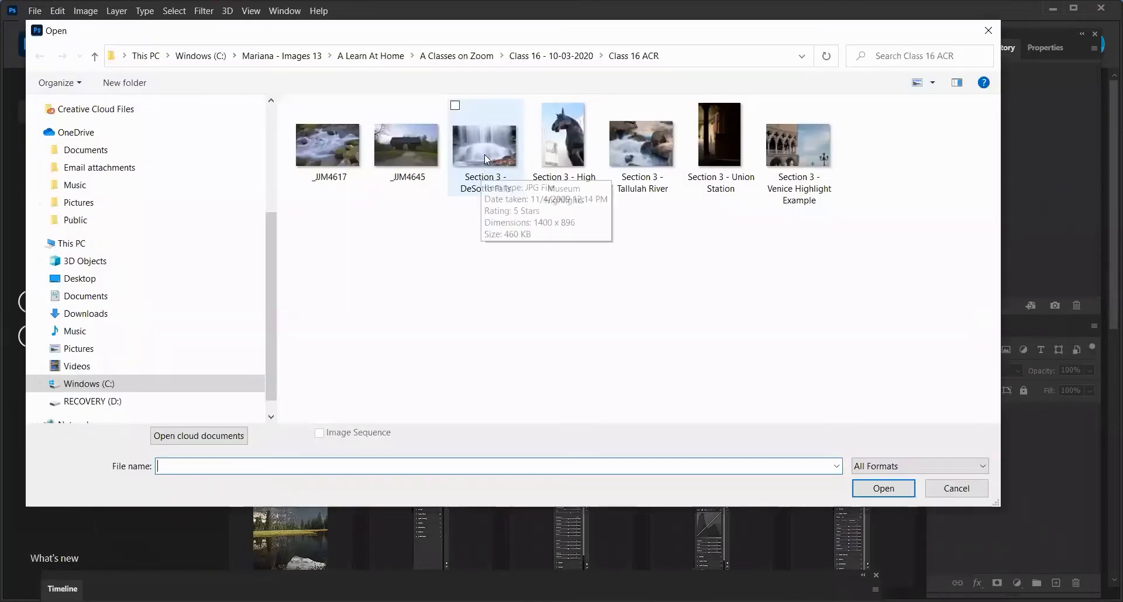
left_click(485, 155)
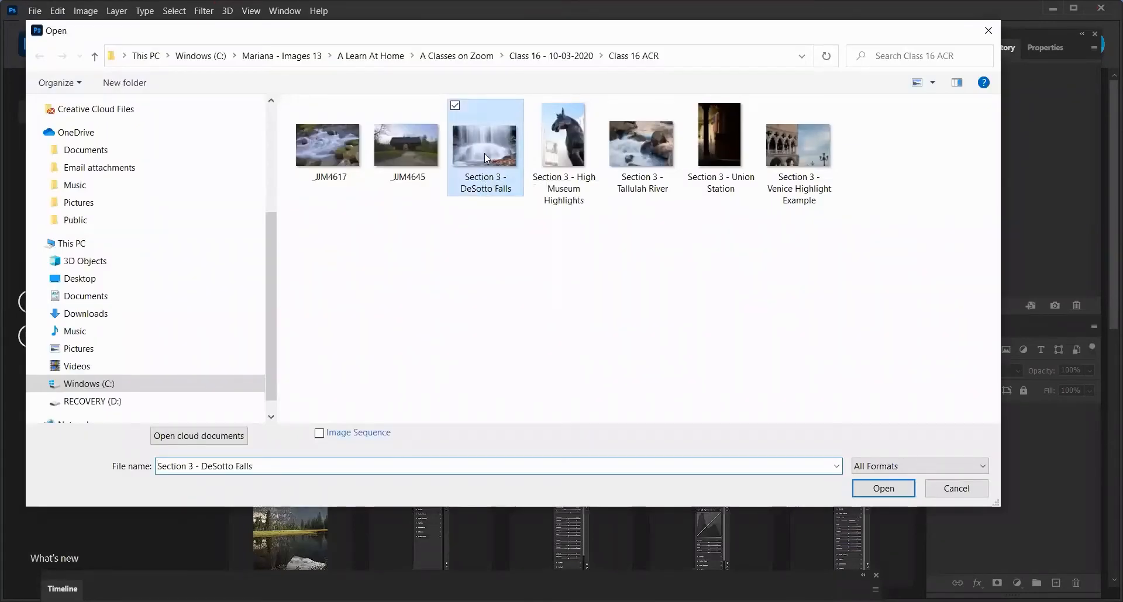
key("Return")
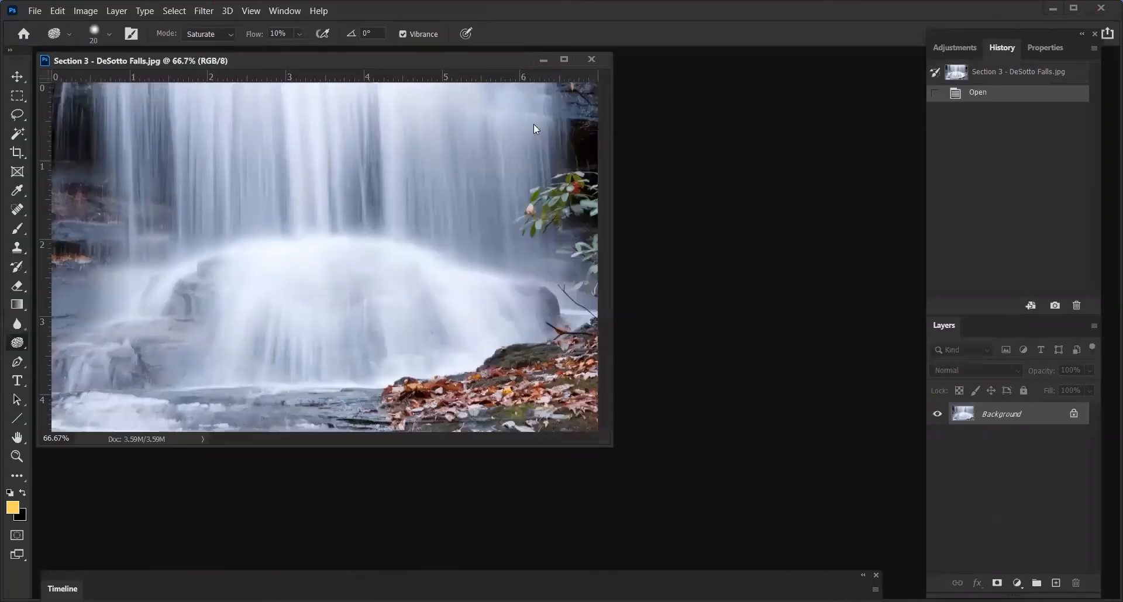
left_click_drag(365, 59, 533, 124)
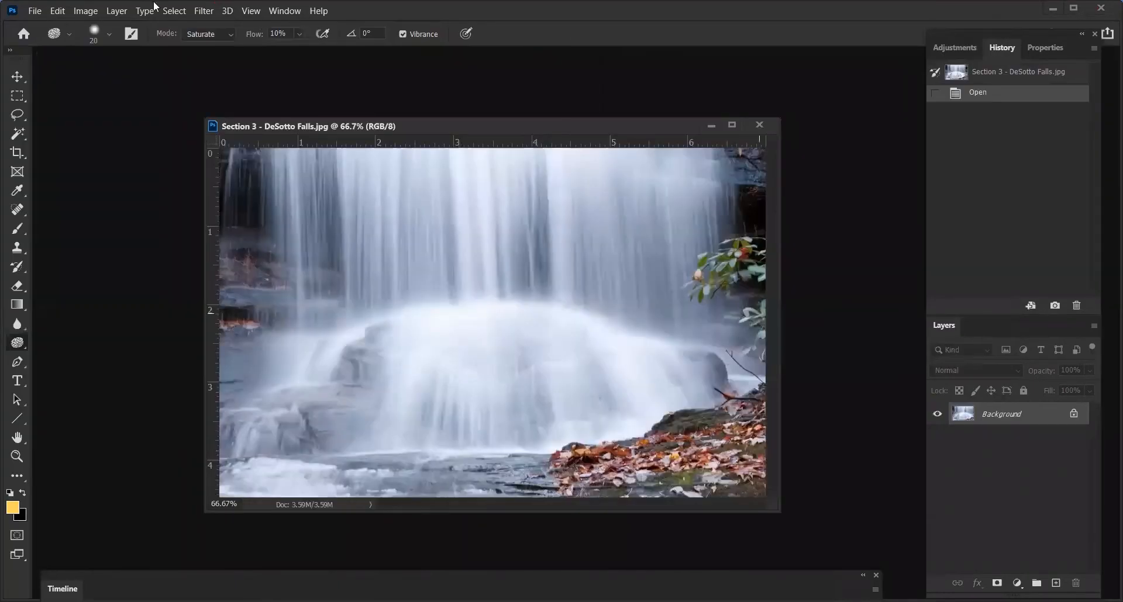
Apply the Camera Raw Filter to the waterfall photo and lower Highlights to -8
left_click(204, 11)
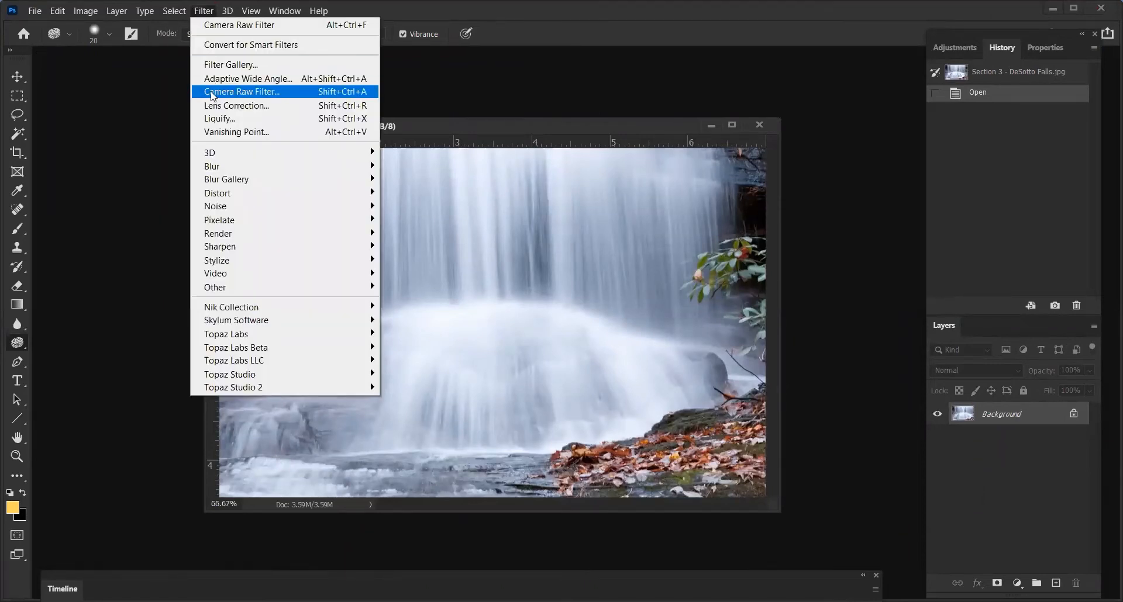
left_click(212, 96)
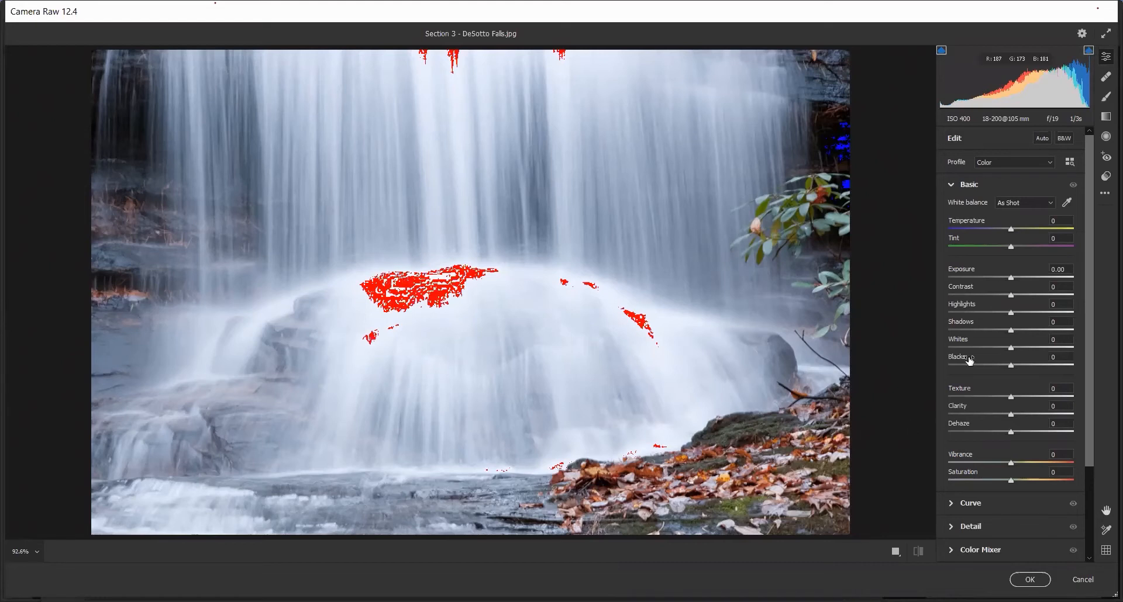
left_click_drag(1010, 314, 1003, 315)
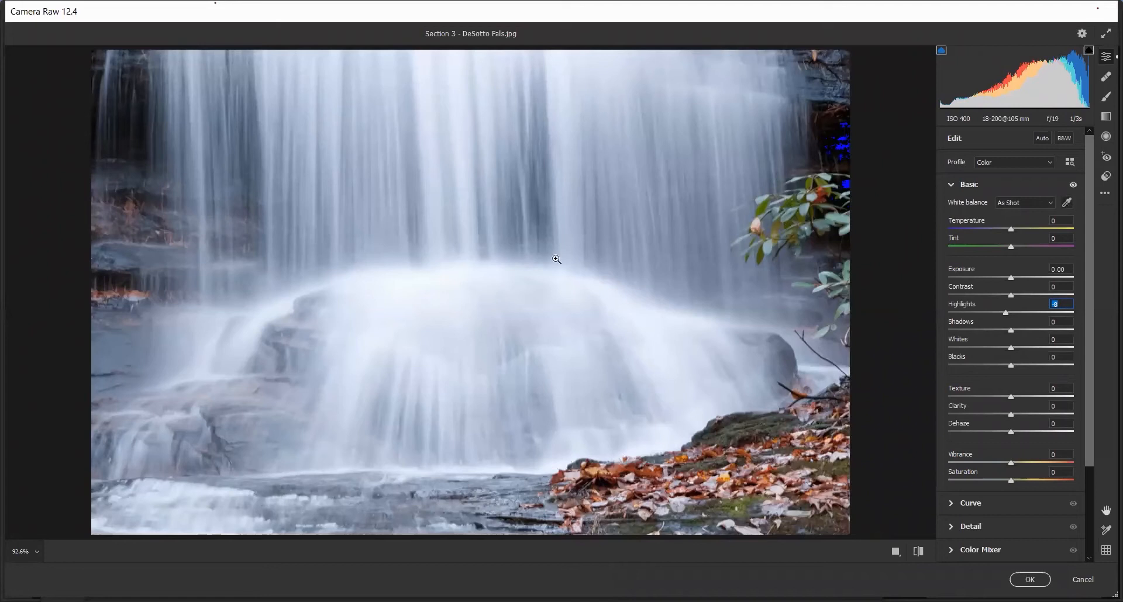
Try to set the white balance by sampling the bright water on the mound below the falls
left_click(1067, 203)
left_click(396, 302)
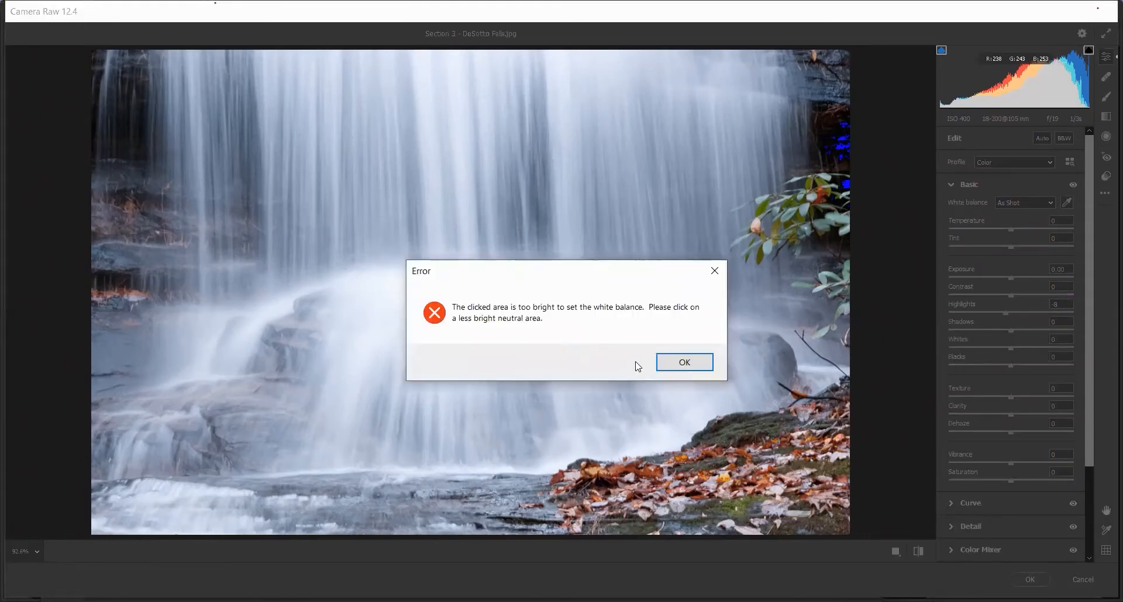
left_click(676, 361)
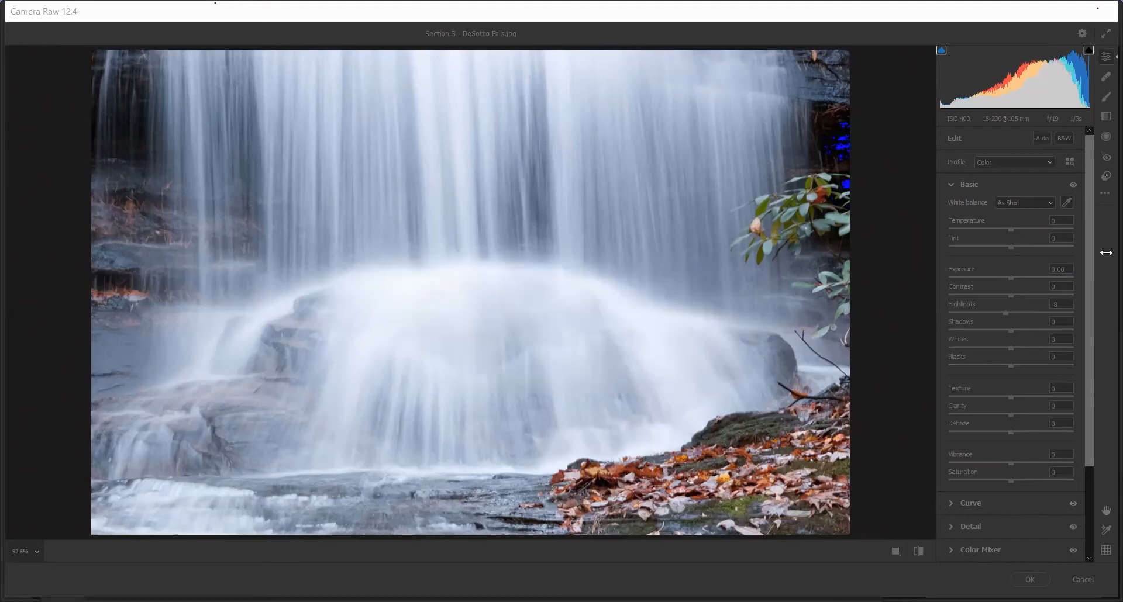
left_click(991, 190)
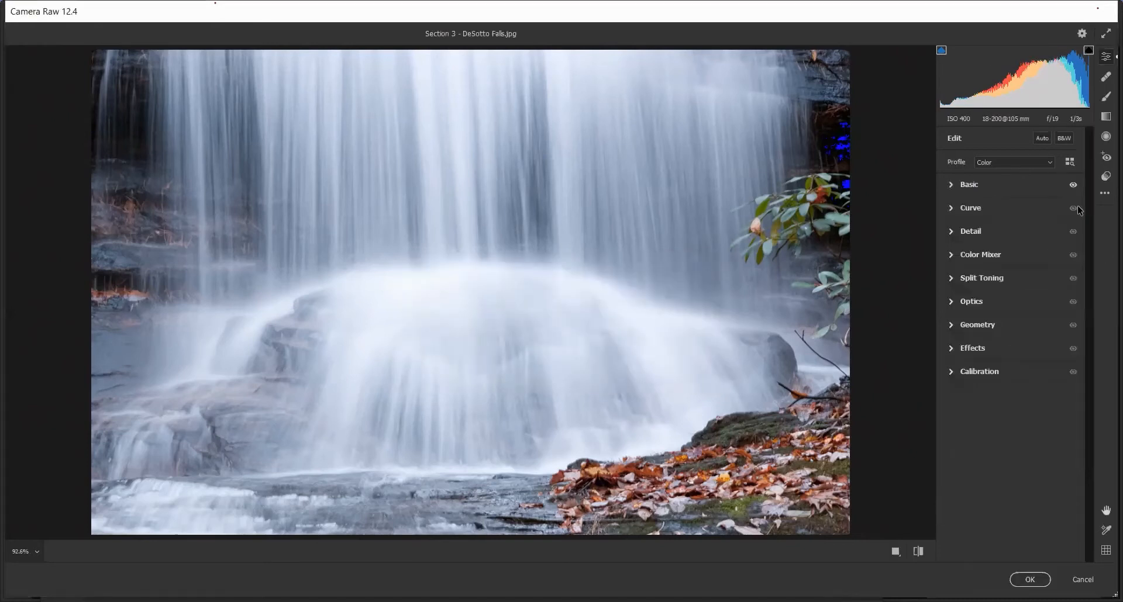
left_click(964, 187)
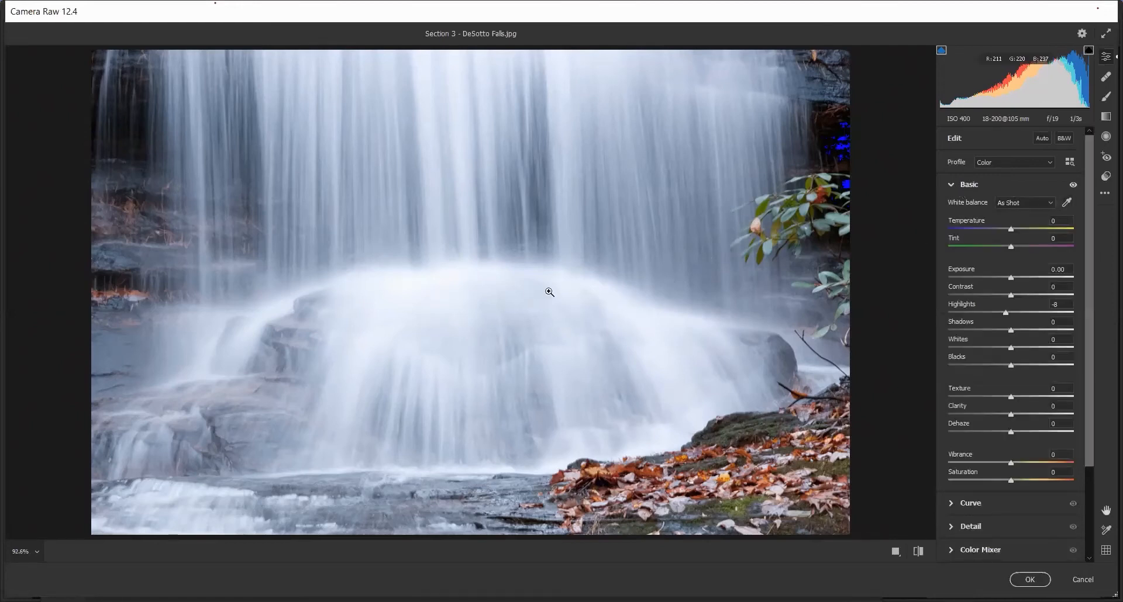
Sample the white balance from the water mound below the falls, compare by undoing and redoing it, and cancel the filter
left_click(1066, 203)
left_click(519, 313)
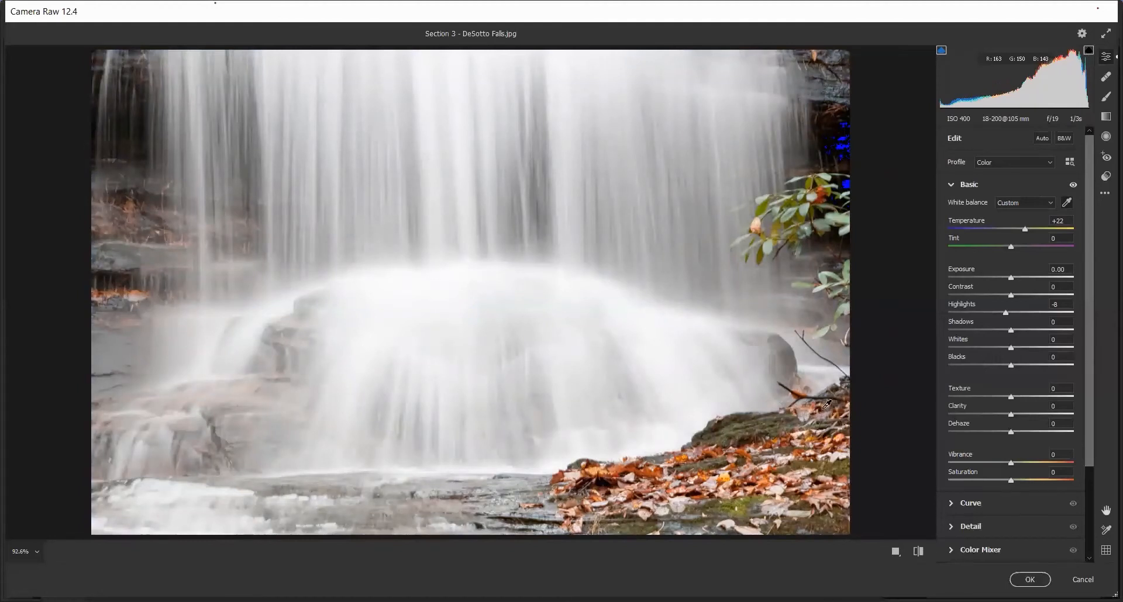
key("ctrl+z")
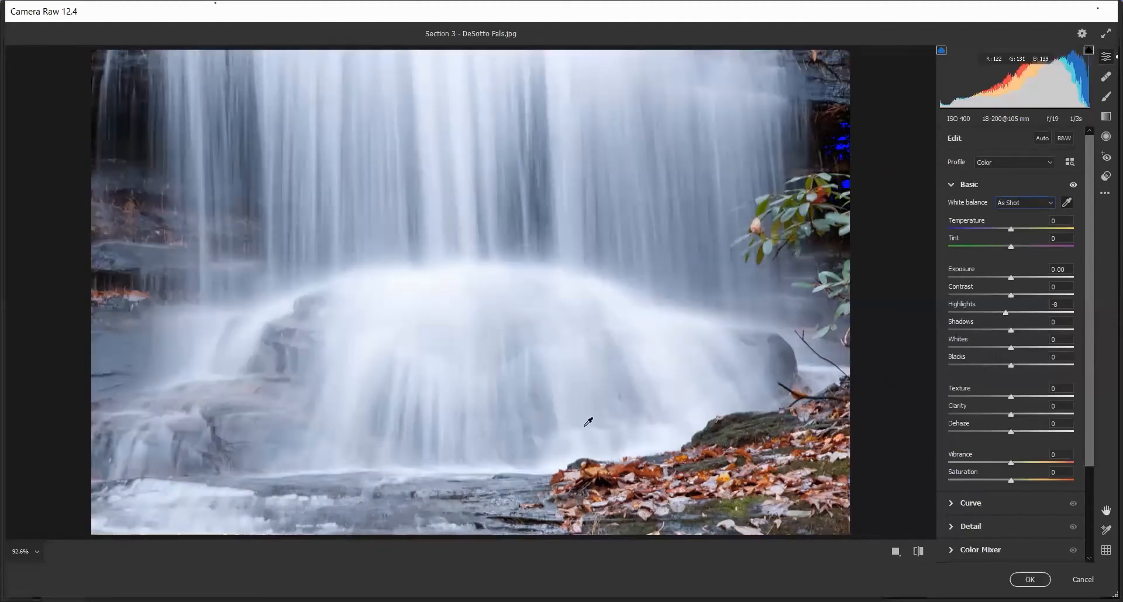
key("ctrl+shift+z")
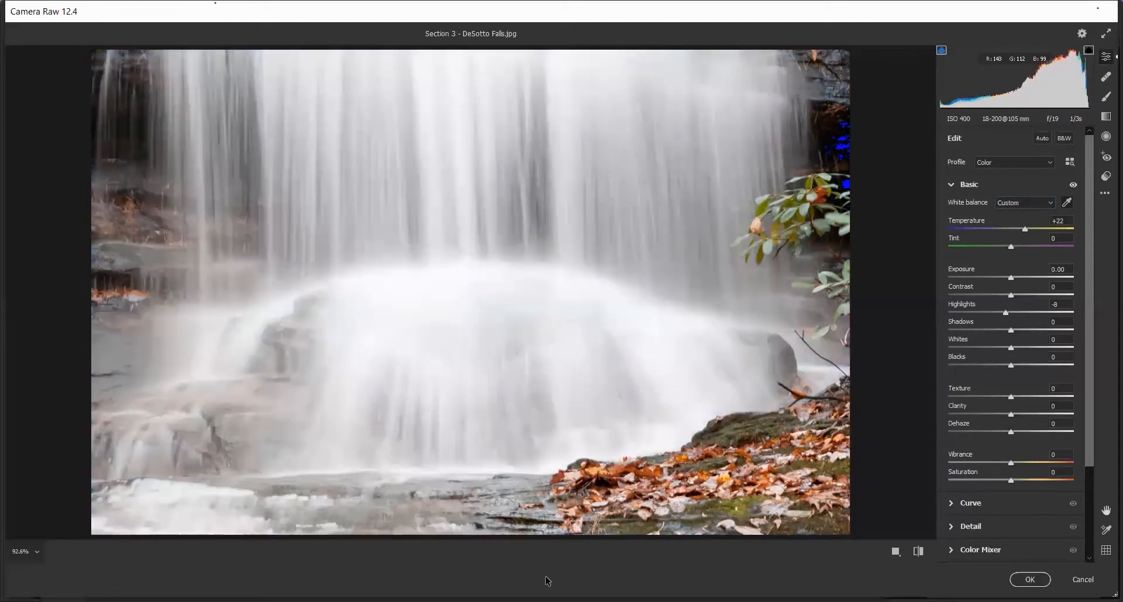
left_click(1082, 580)
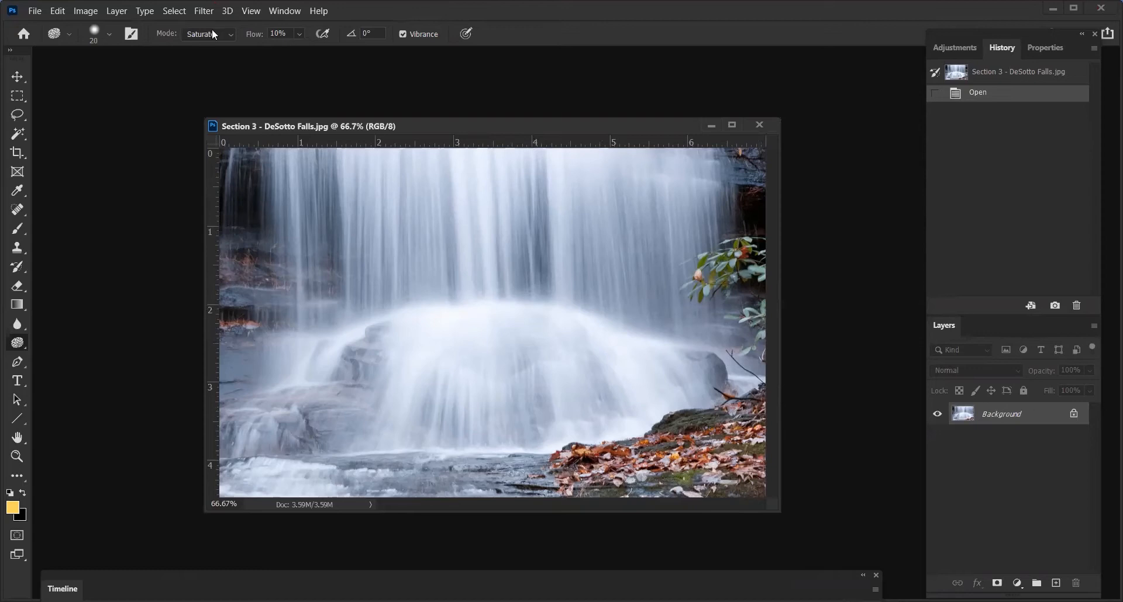
Apply the Camera Raw Filter to the waterfall photo with the white balance sampled from the middle of the water mound
left_click(173, 11)
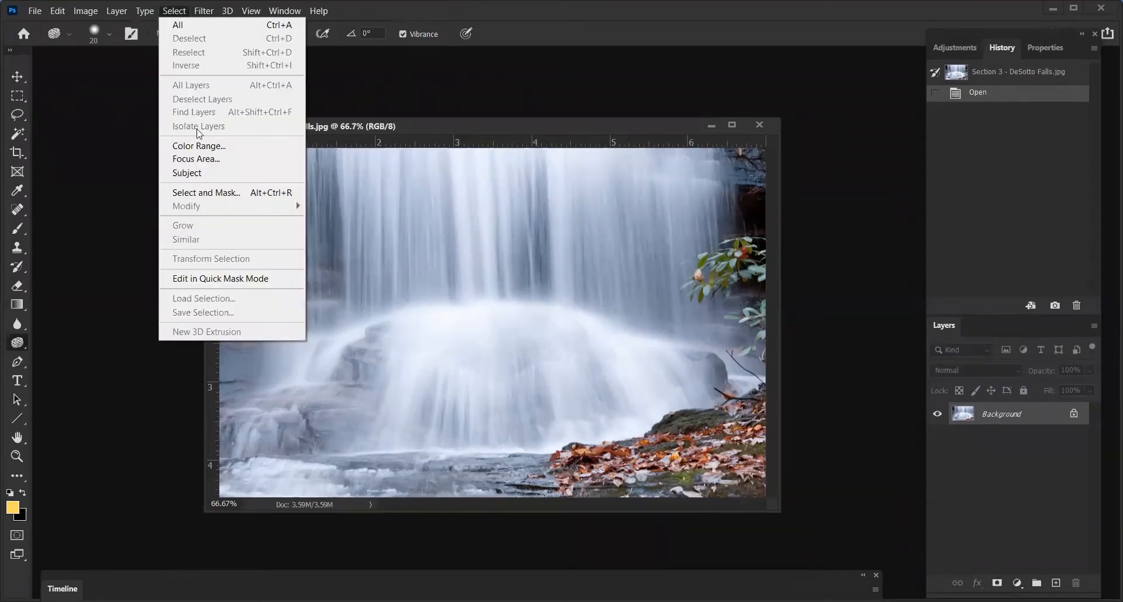
left_click(199, 11)
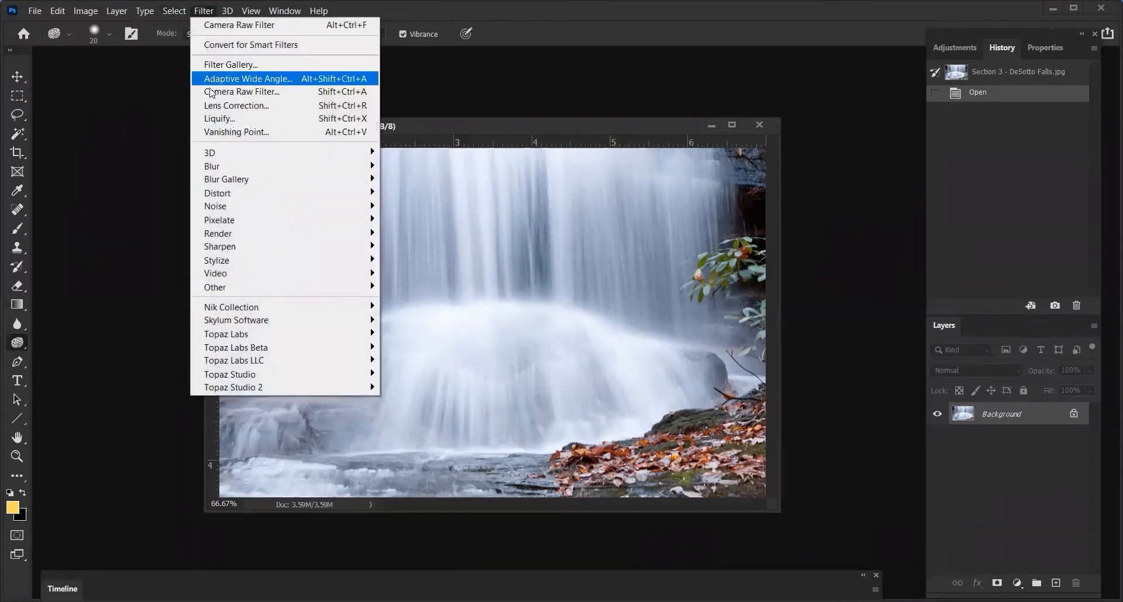
left_click(212, 92)
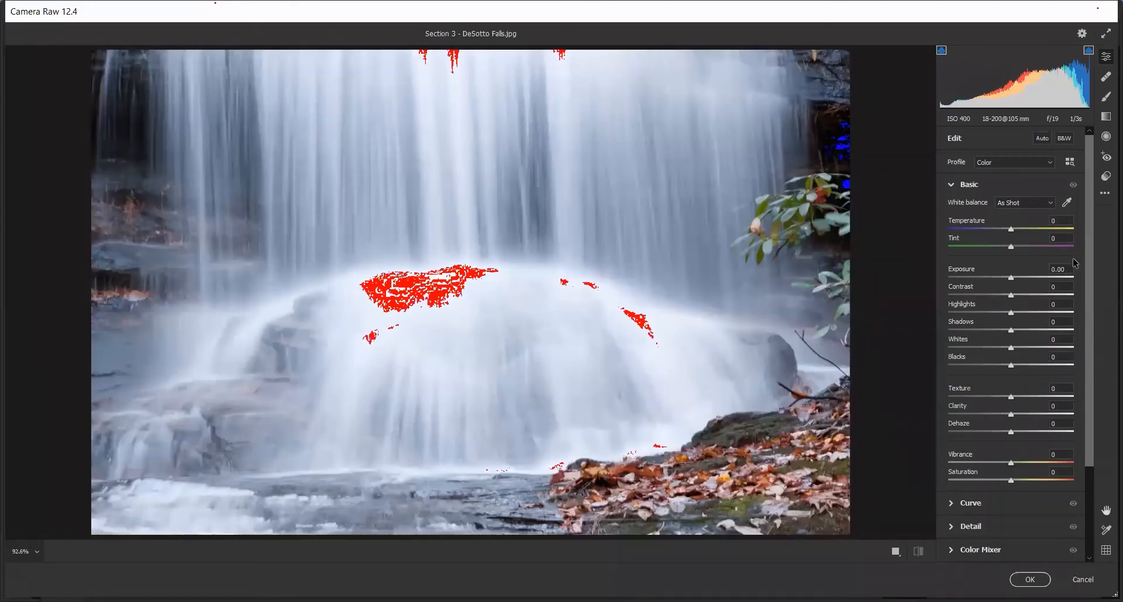
left_click(1066, 202)
left_click(515, 332)
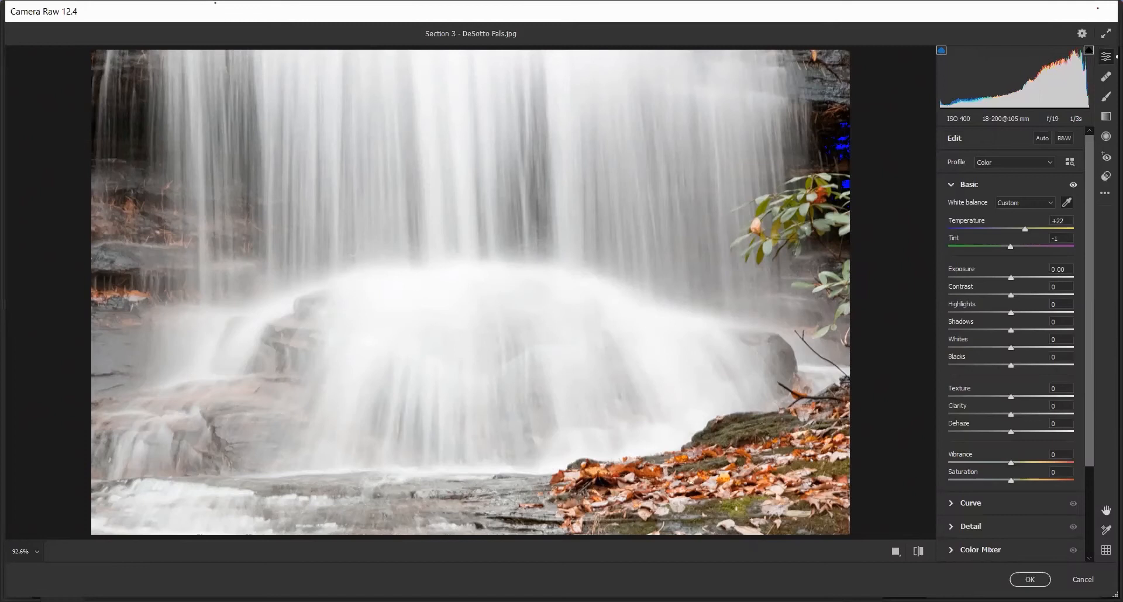
left_click(1028, 581)
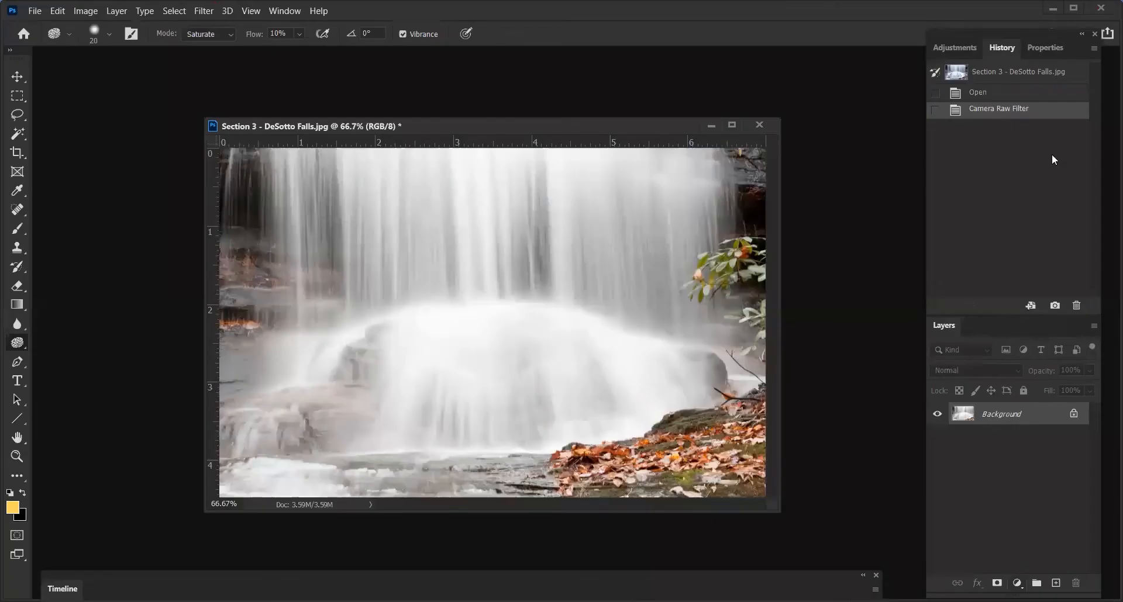
Compare the waterfall photo before and after the Camera Raw Filter by switching between its history states
left_click(1018, 95)
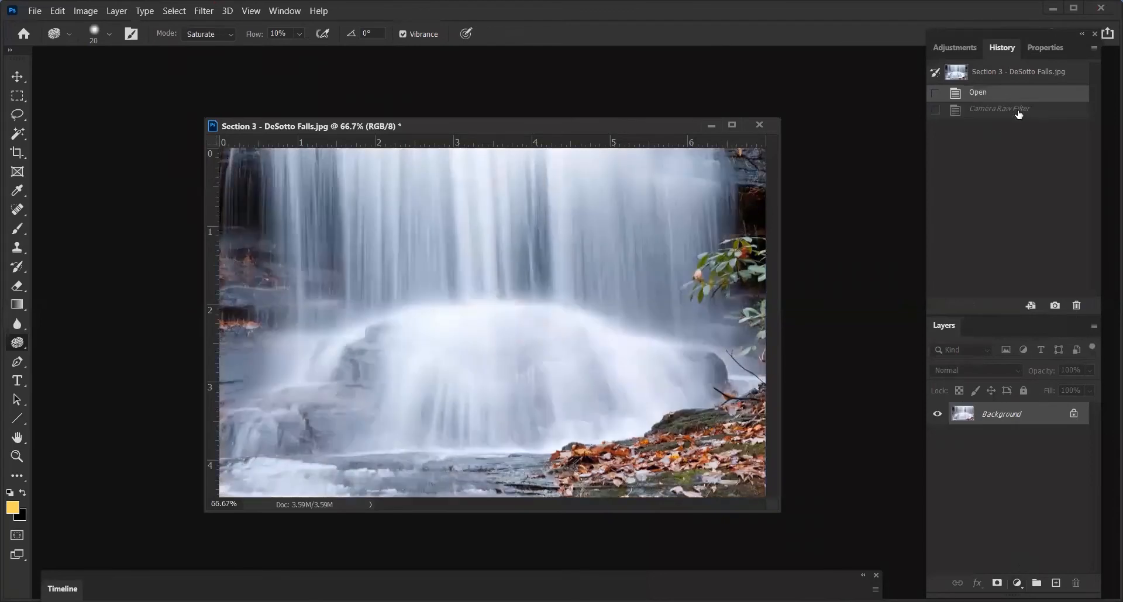
left_click(1018, 115)
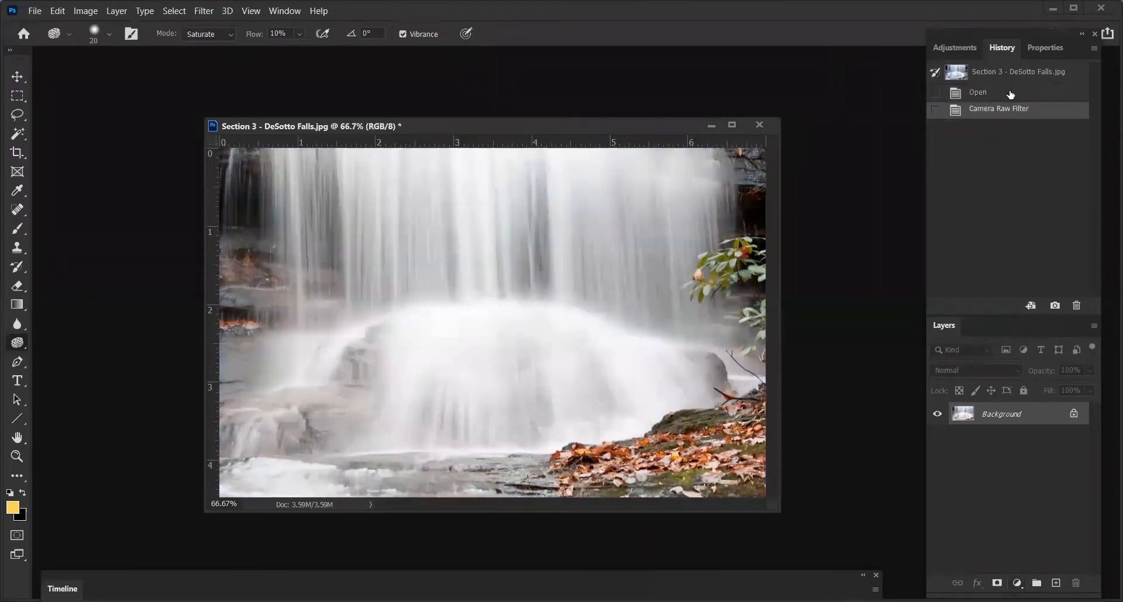
left_click(1011, 93)
left_click(1002, 111)
Close the waterfall photo without saving its changes, and open the raw stream photo _JJM4617
left_click(760, 124)
left_click(585, 245)
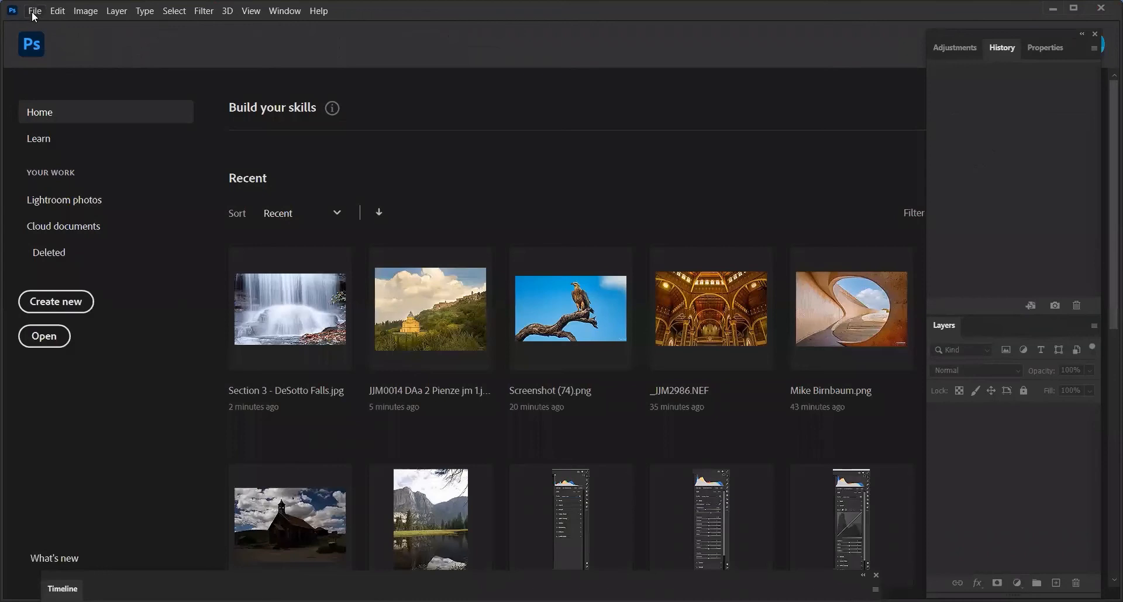
left_click(33, 12)
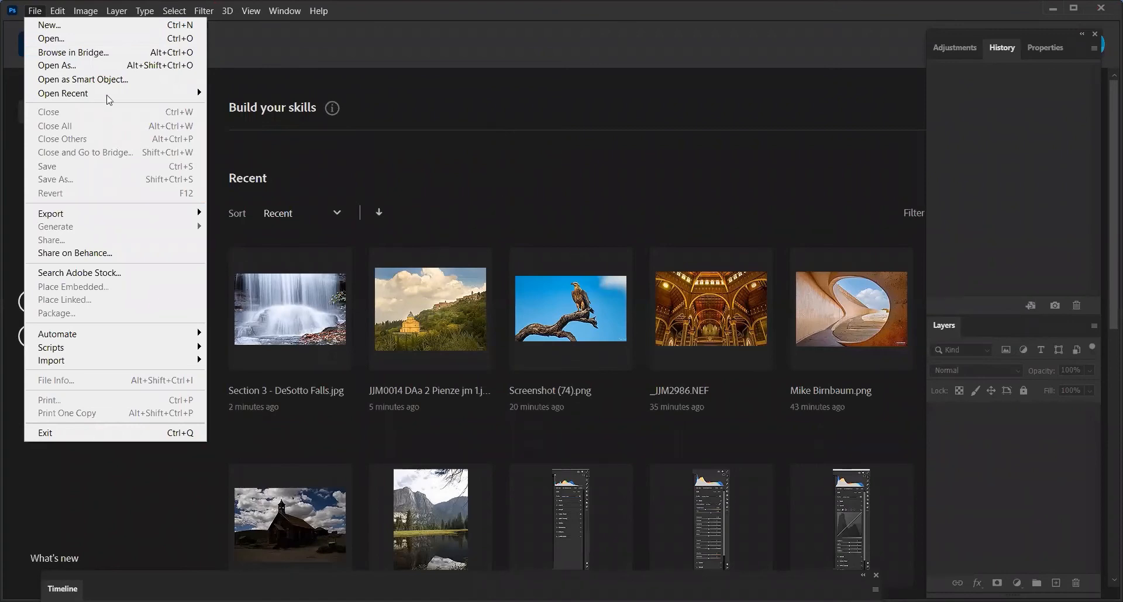
left_click(63, 39)
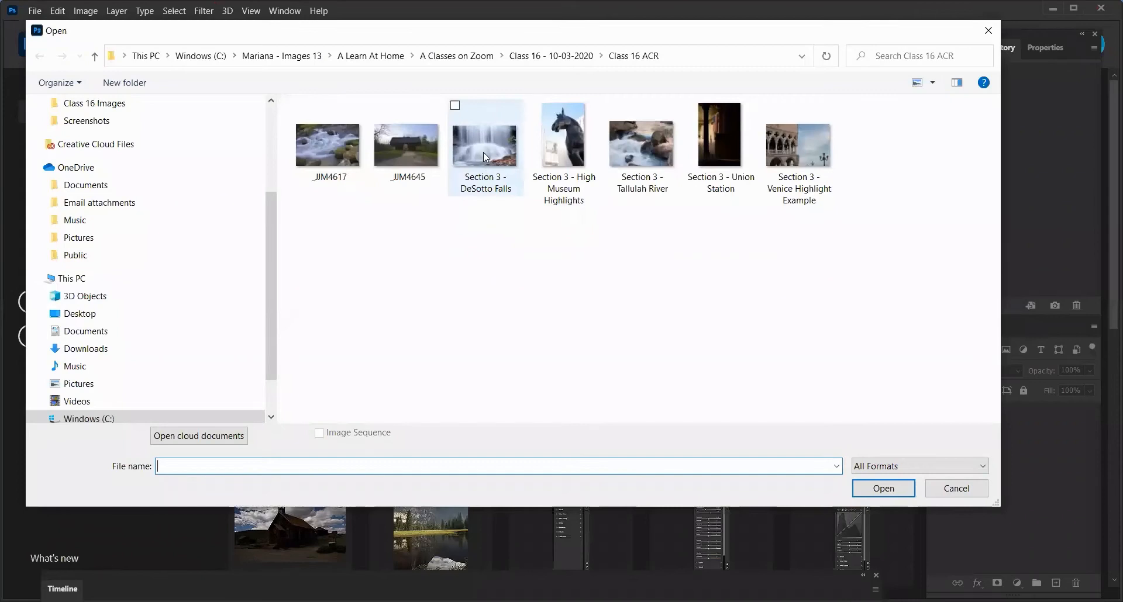
left_click(327, 145)
left_click(884, 491)
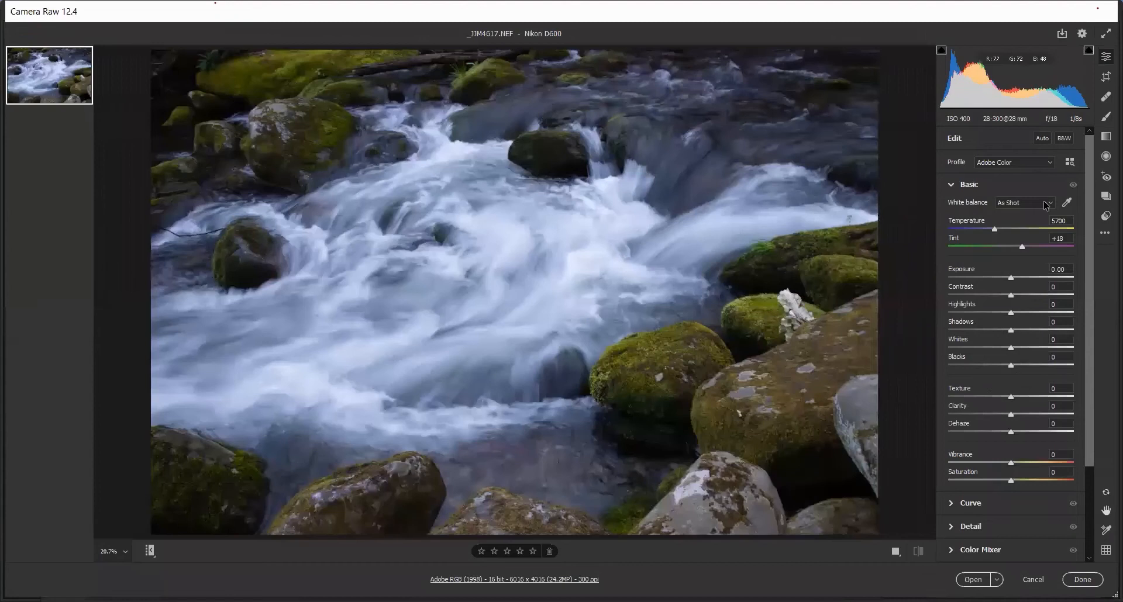
Sample the stream photo's white balance from two patches of water, and cancel the raw edits
left_click(1067, 203)
left_click(284, 307)
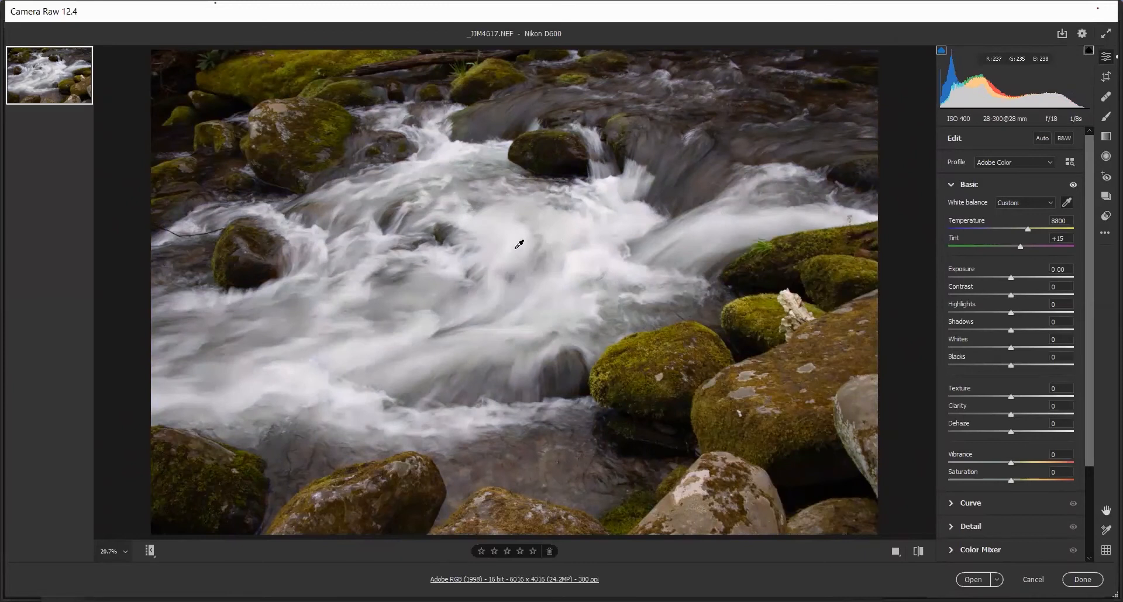
left_click(534, 307)
left_click(1033, 581)
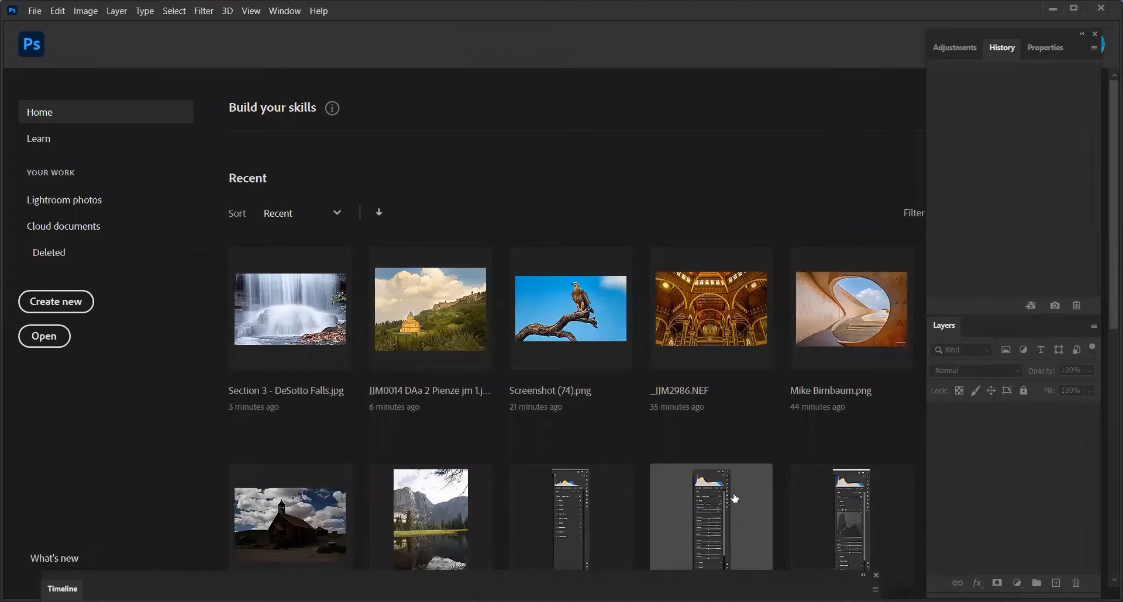
Open Section 3 - High Museum Highlights.JPG, place its window mid-workspace, and fit the photo to the screen
left_click(35, 11)
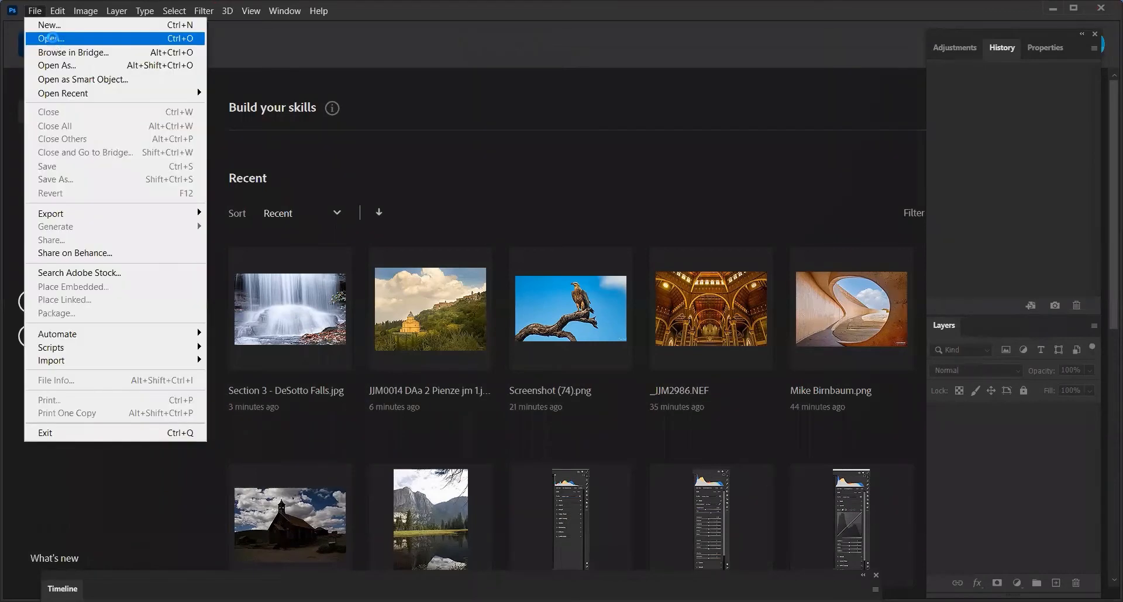
left_click(50, 38)
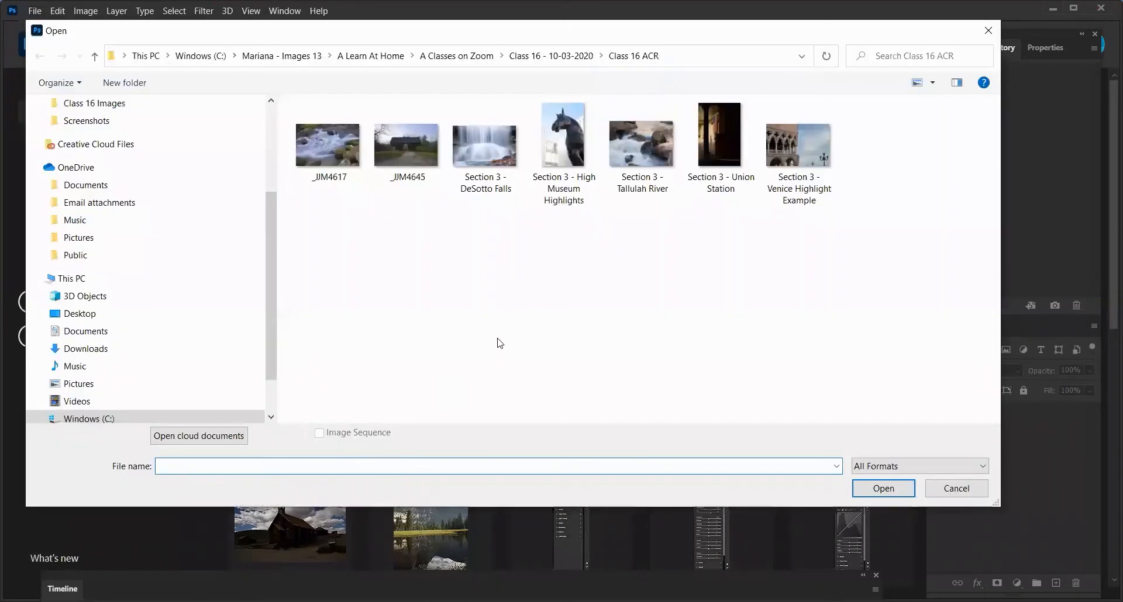
left_click(560, 159)
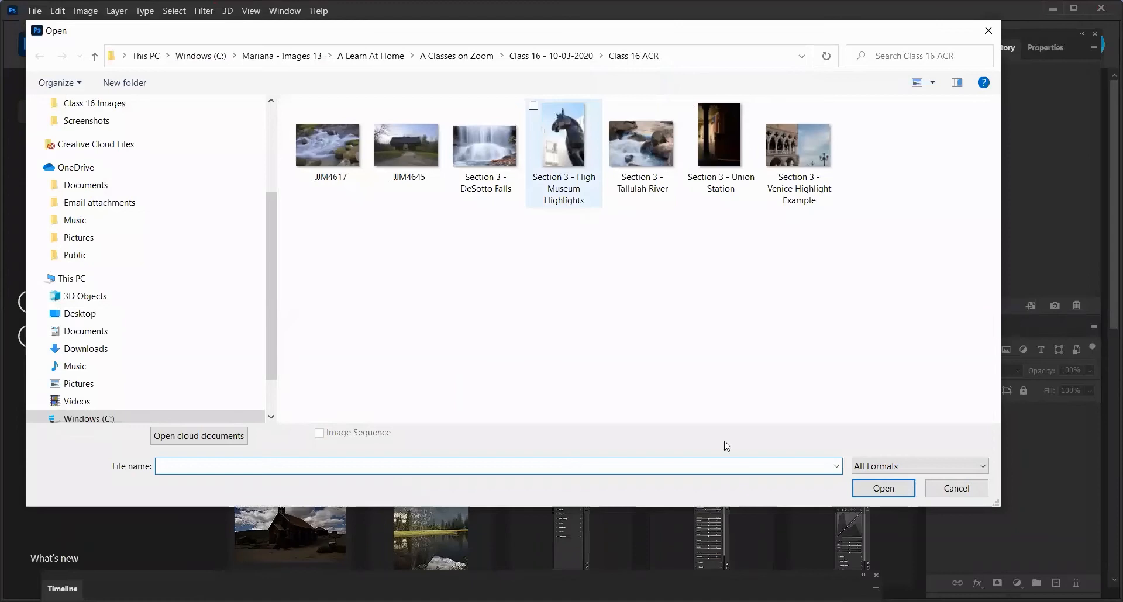
left_click(904, 493)
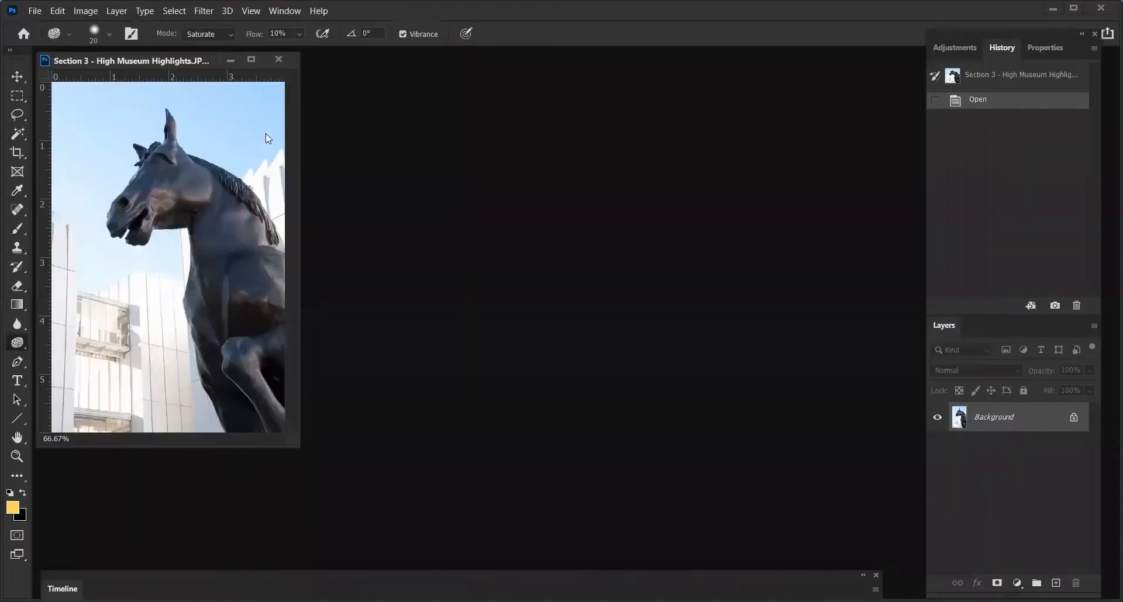
left_click_drag(147, 61, 481, 112)
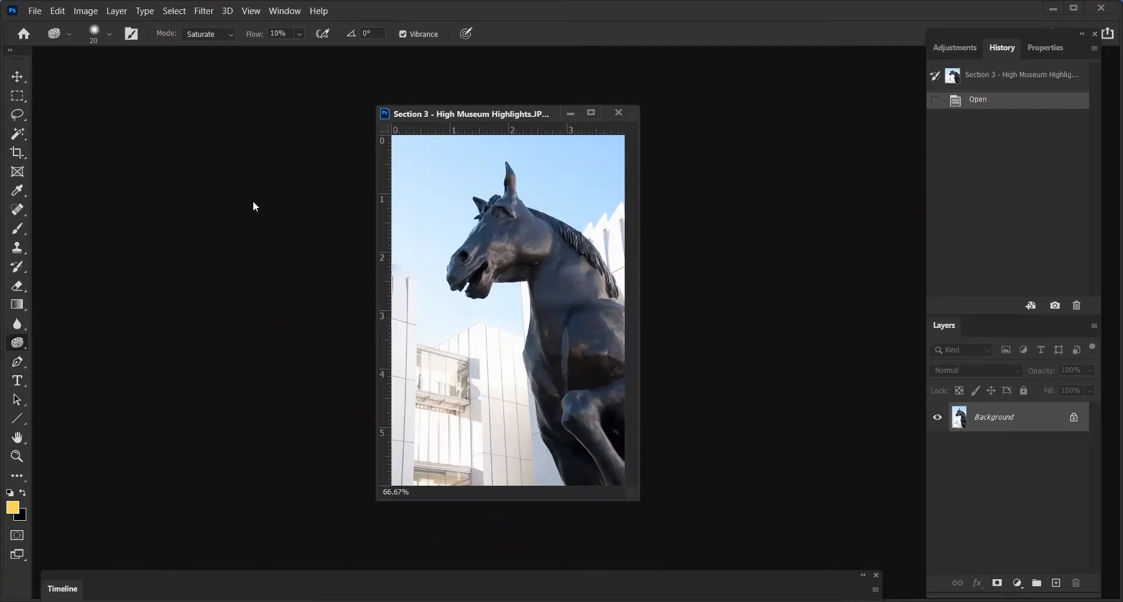
key("ctrl+0")
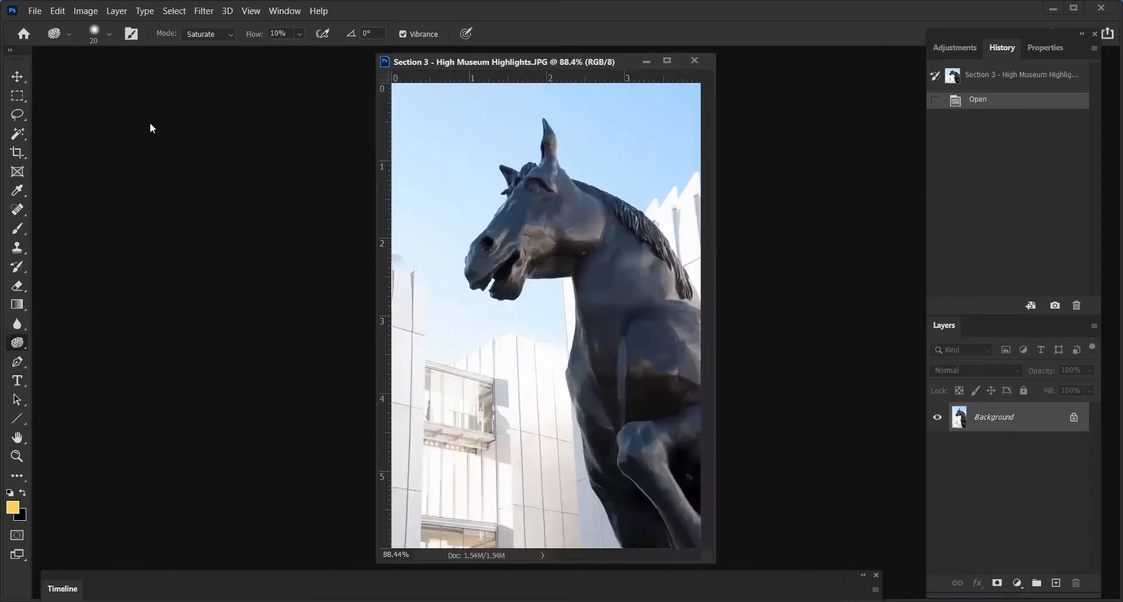
Try the Camera Raw Filter on the horse statue photo with Exposure -0.95, Shadows +36 and Highlights -23
left_click(212, 13)
left_click(226, 91)
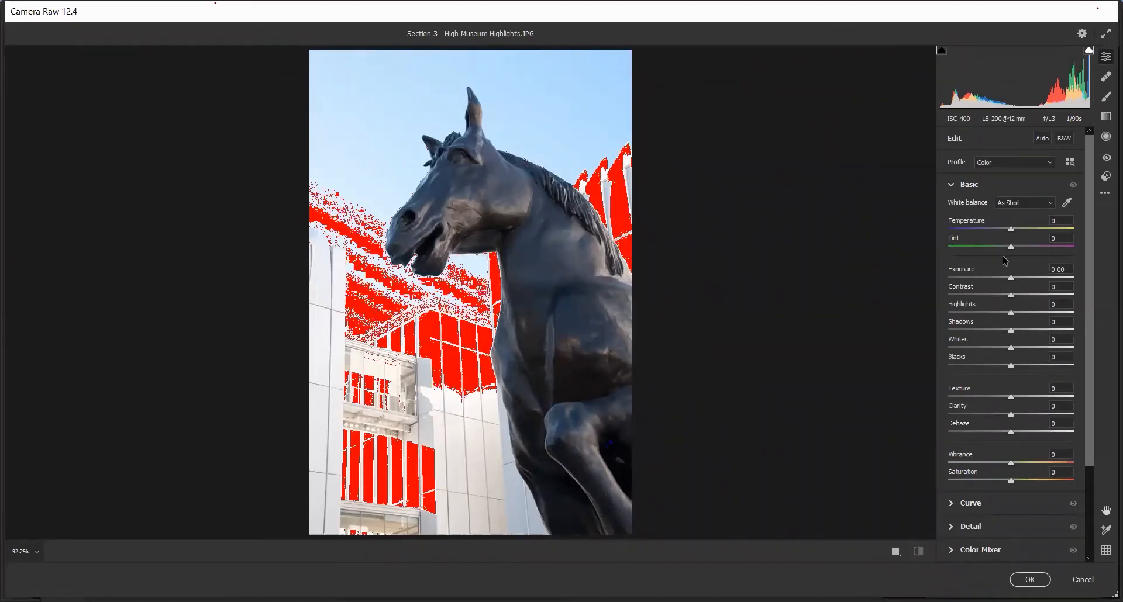
mouse_move(1011, 279)
left_mouse_down()
mouse_move(999, 280)
mouse_move(1009, 281)
left_mouse_up()
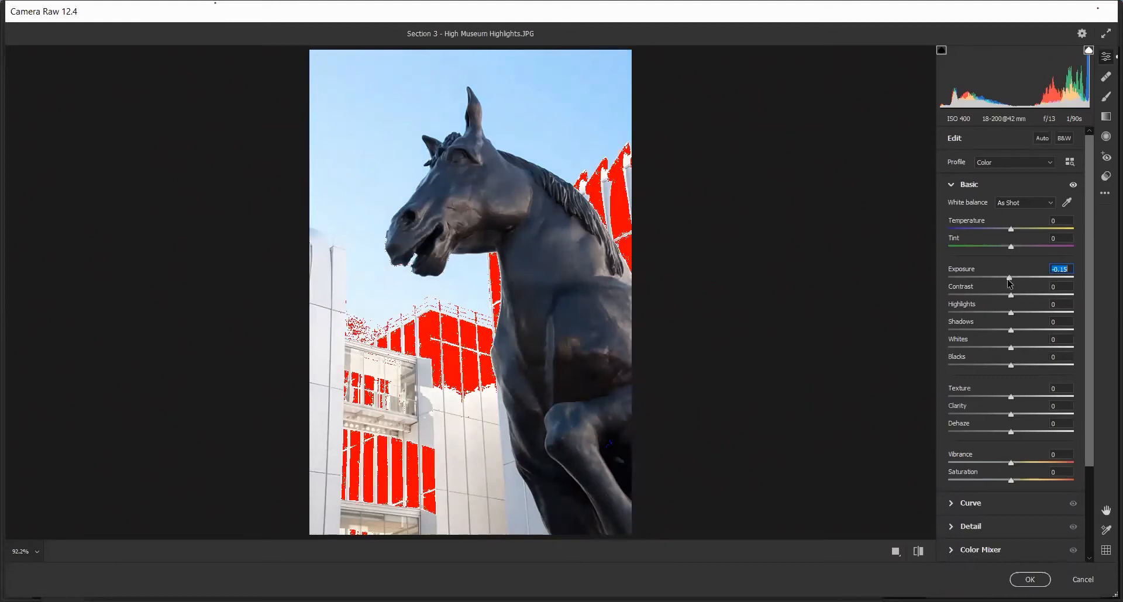
left_click_drag(1009, 281, 999, 279)
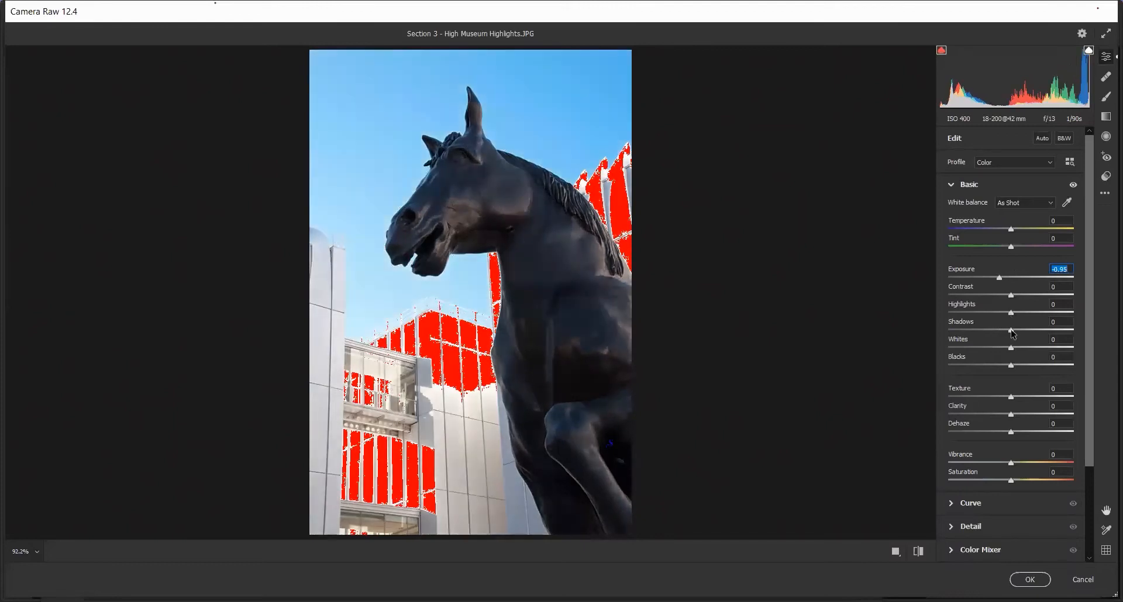
left_click_drag(1010, 332, 1029, 329)
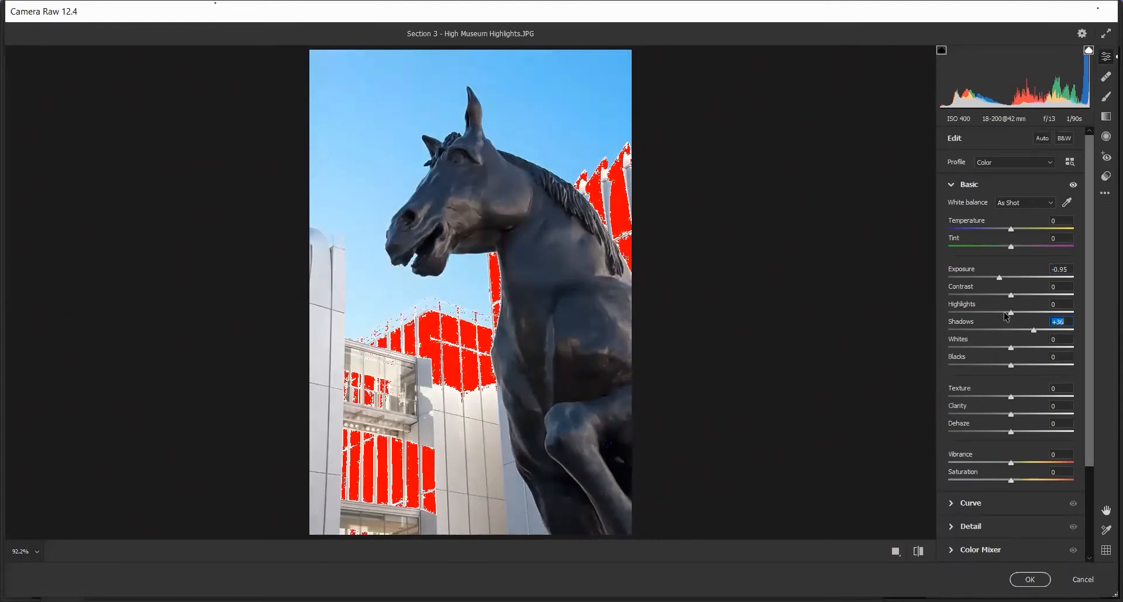
left_click_drag(1001, 315, 996, 315)
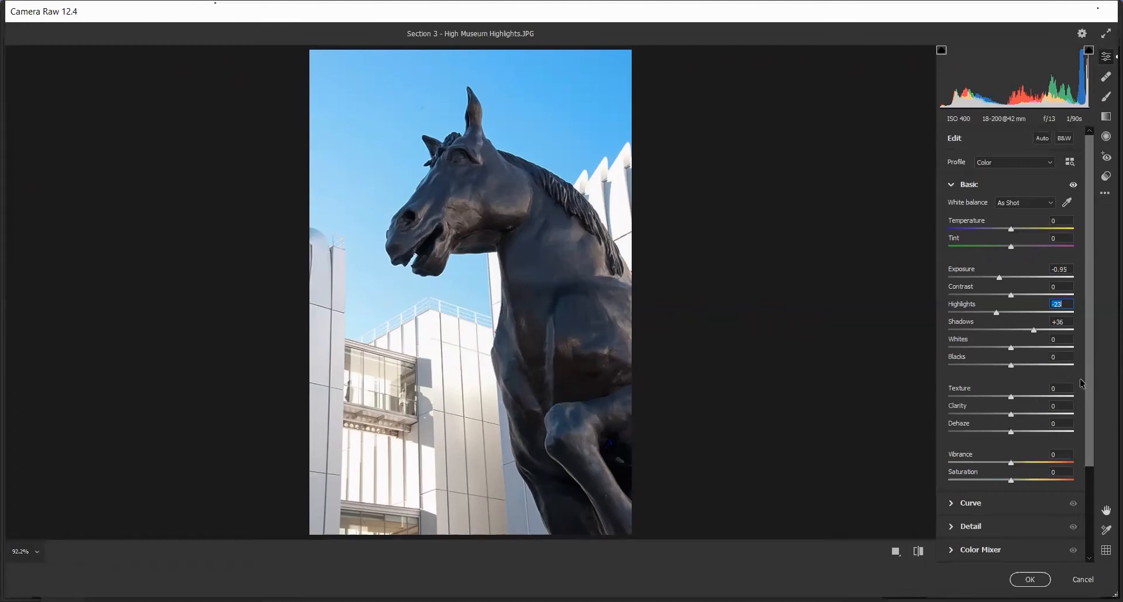
scroll(1092, 381, "down", 2)
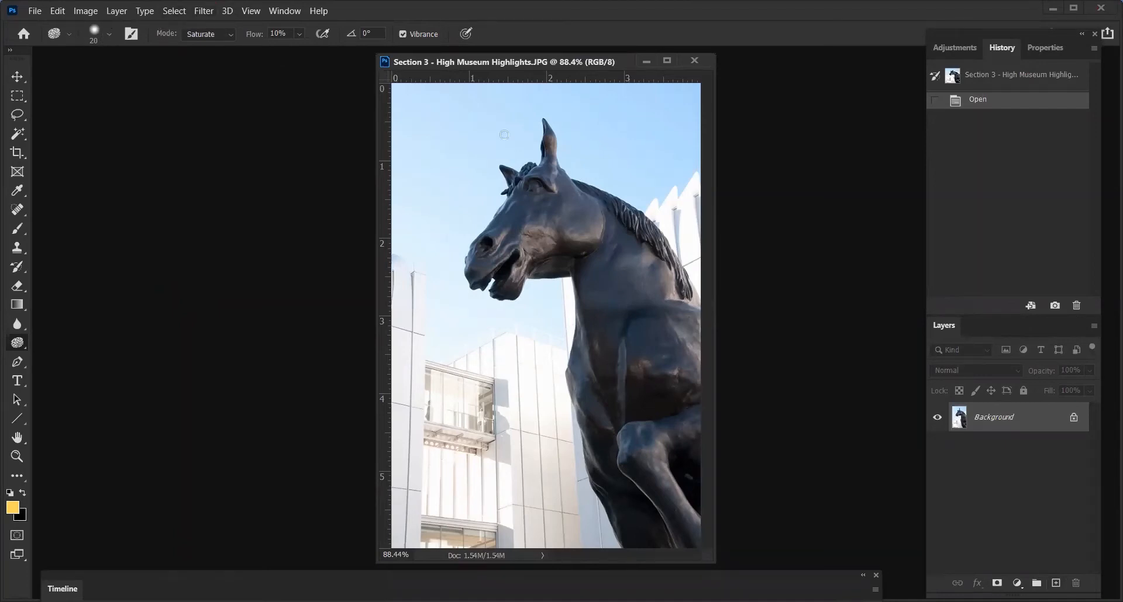
Start the Camera Raw Filter on the horse statue photo and set Exposure to -0.35, Shadows to +21 and Highlights to -19
left_click(200, 12)
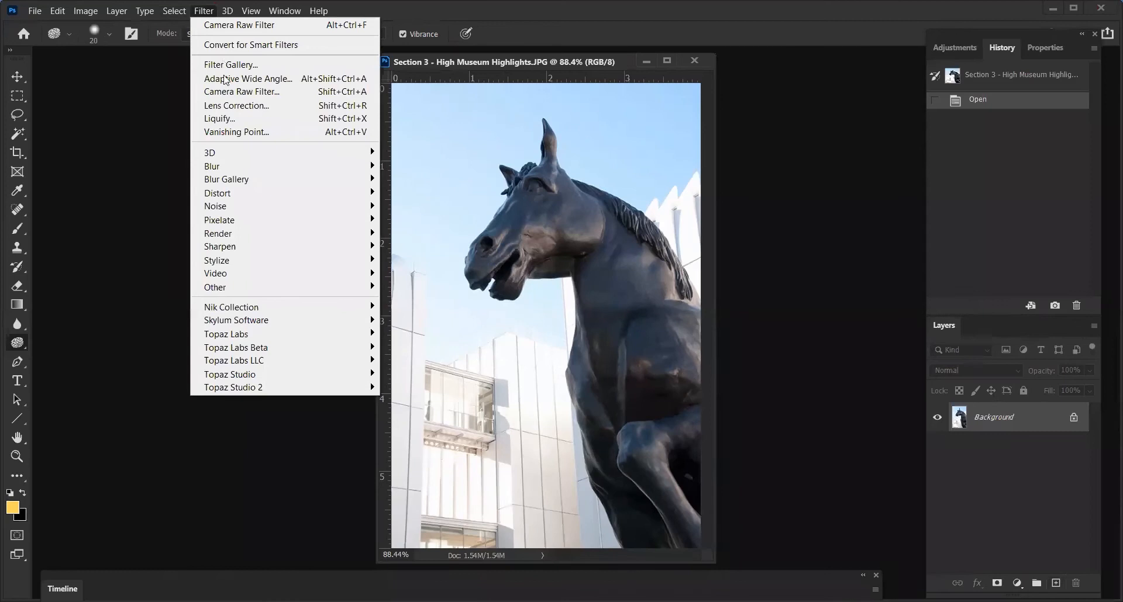
left_click(229, 92)
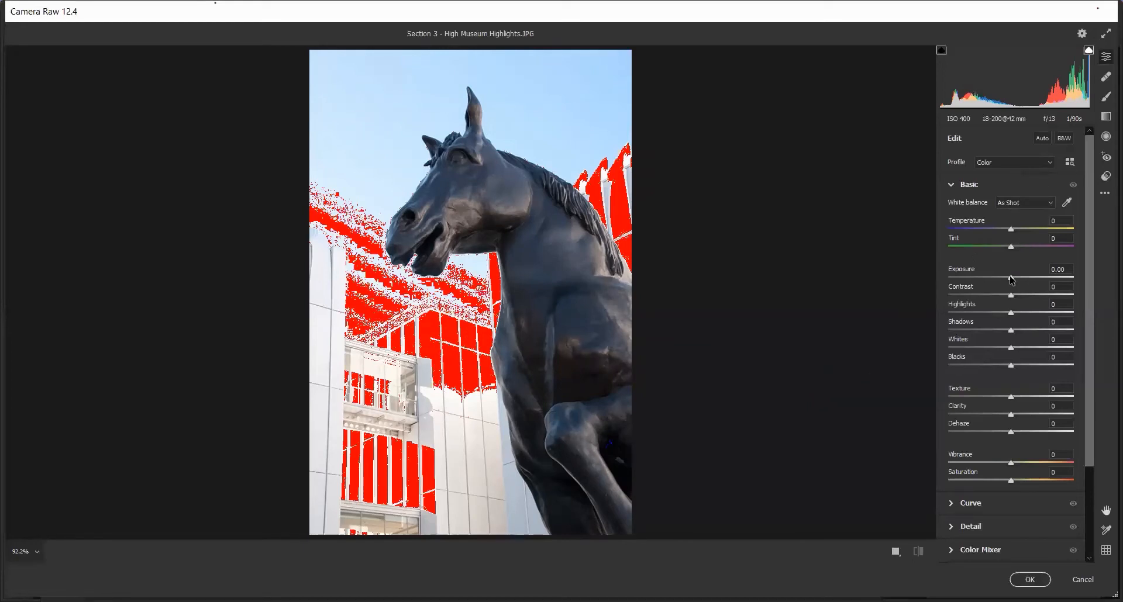
left_click_drag(1011, 280, 1009, 280)
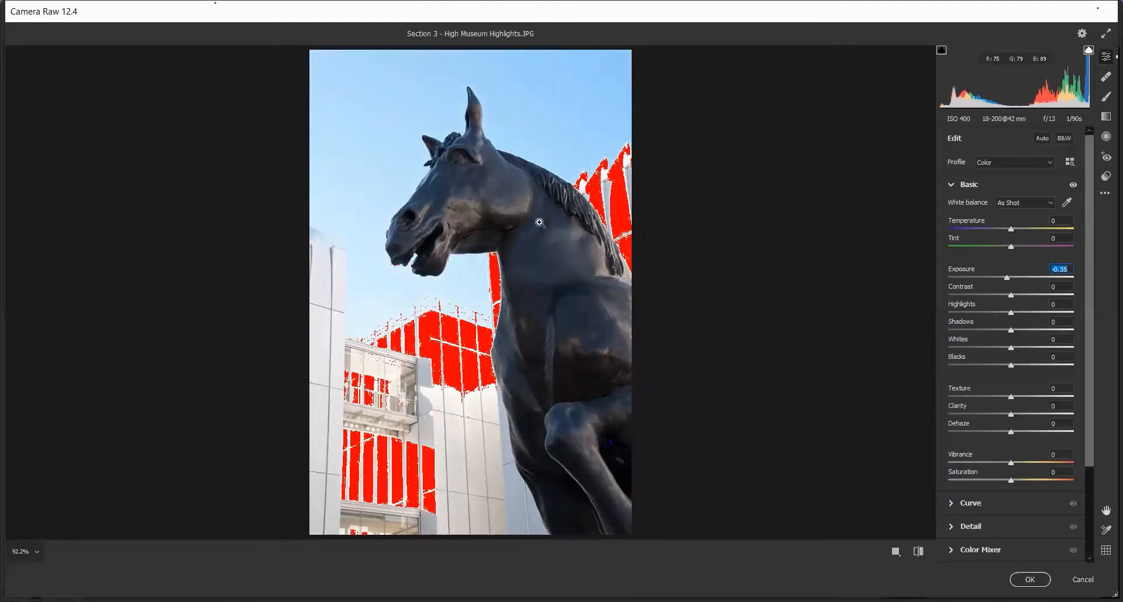
left_click(1010, 331)
left_click_drag(1012, 331, 1023, 333)
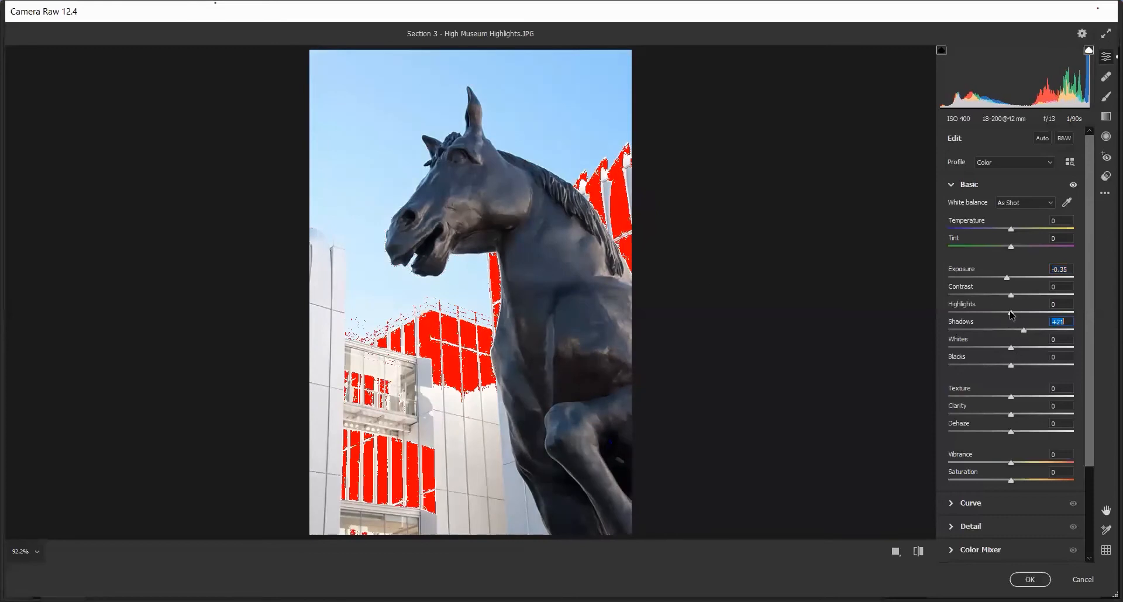
left_click_drag(1002, 316, 998, 315)
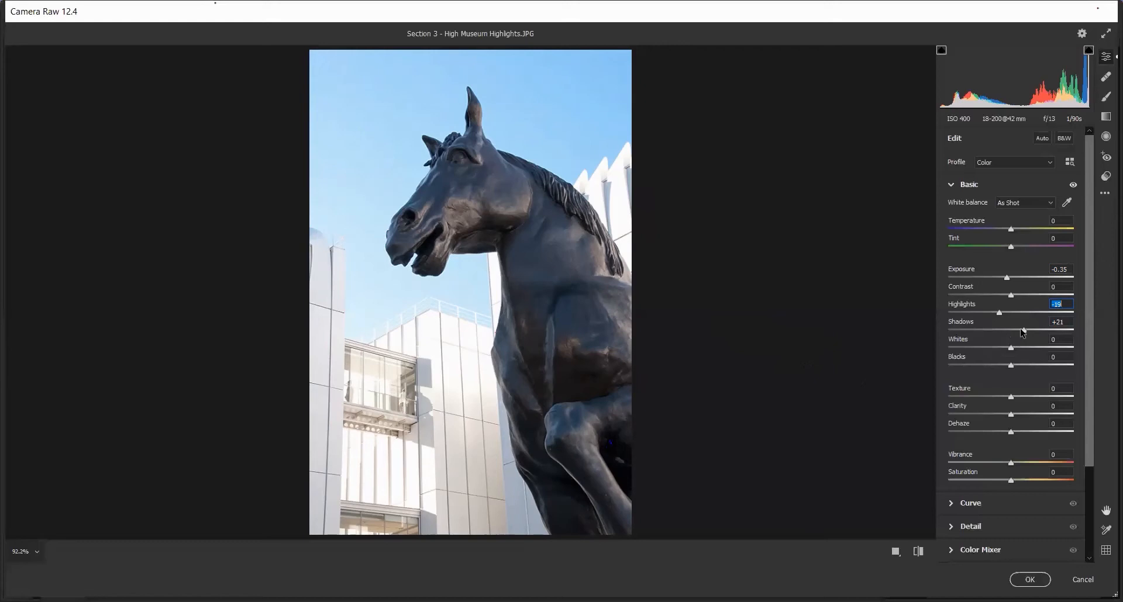
Lower the horse statue photo's Shadows to -56
key("Tab")
type("-20")
key("Return")
type("-56")
key("Return")
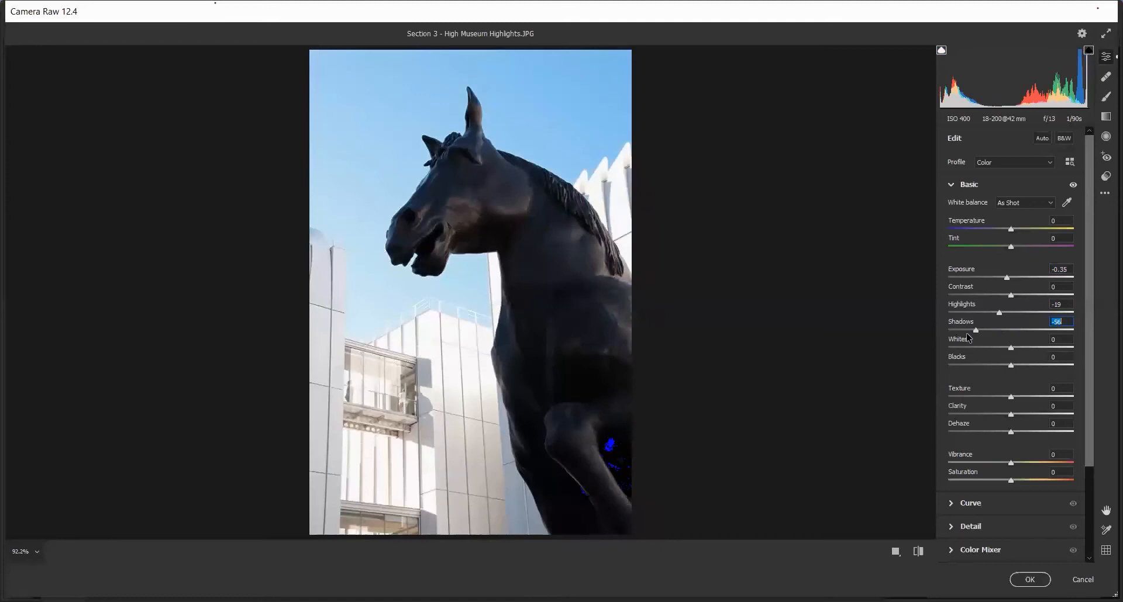
Try the horse statue photo's Shadows at -70, then raise them to -13
type("-70")
key("Return")
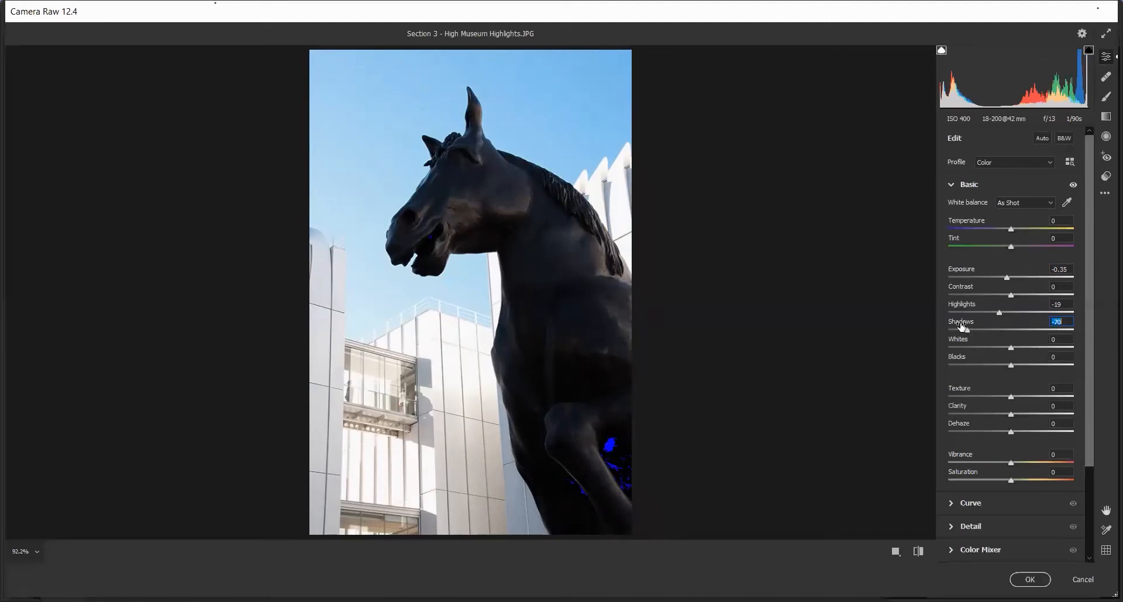
left_click_drag(965, 328, 968, 329)
left_click(1002, 330)
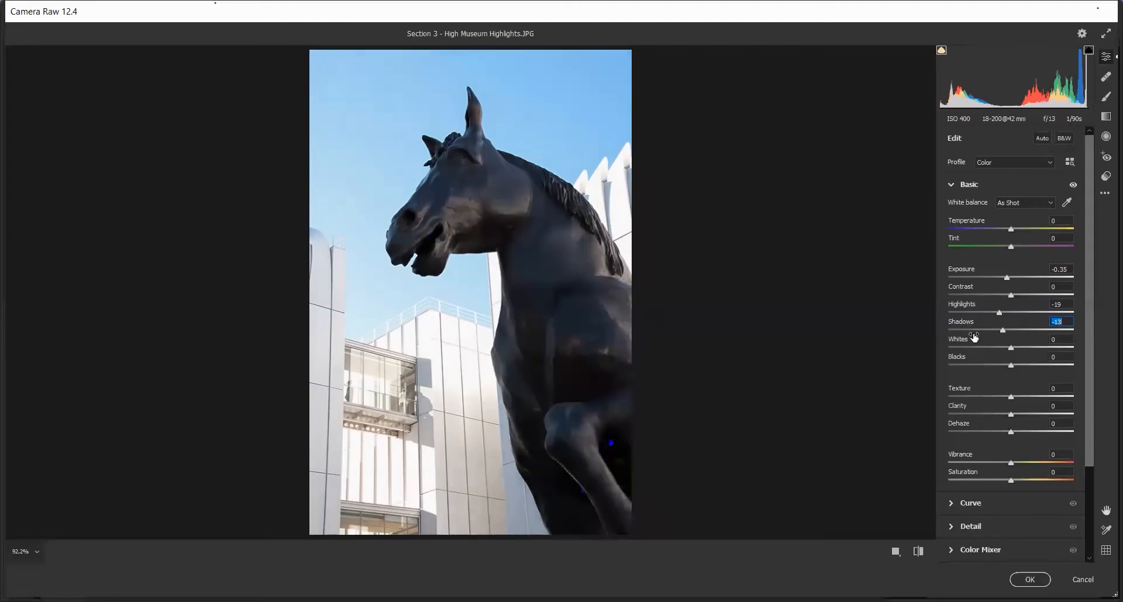
Set Highlights to -12 with the clipping preview, then raise Shadows to +40
key("alt")
left_click_drag(1002, 315, 999, 379)
key("alt")
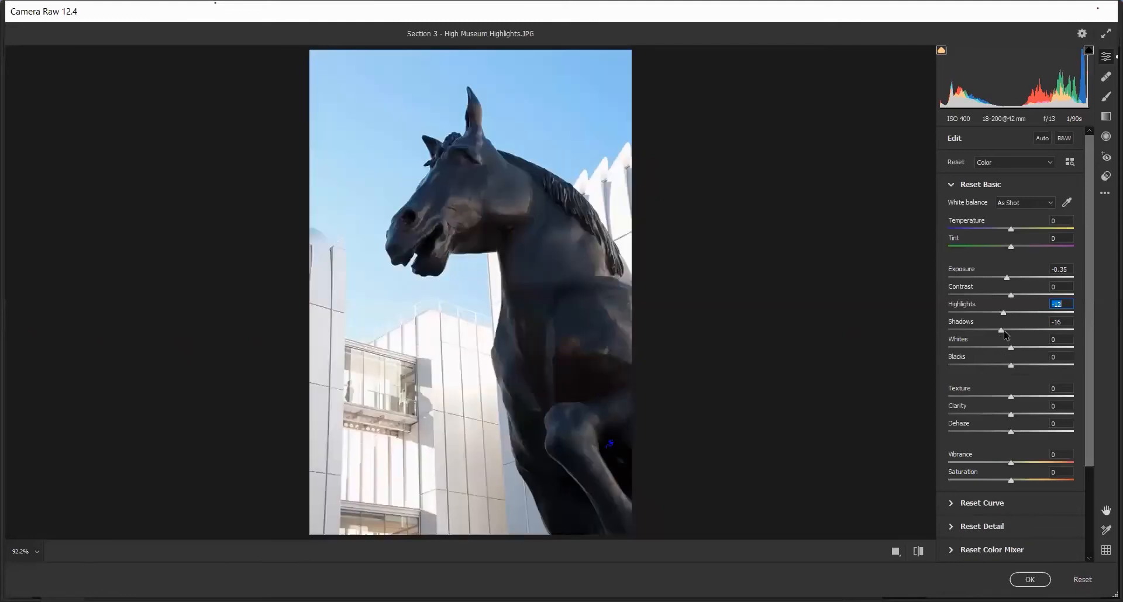
left_click_drag(1000, 328, 1041, 330)
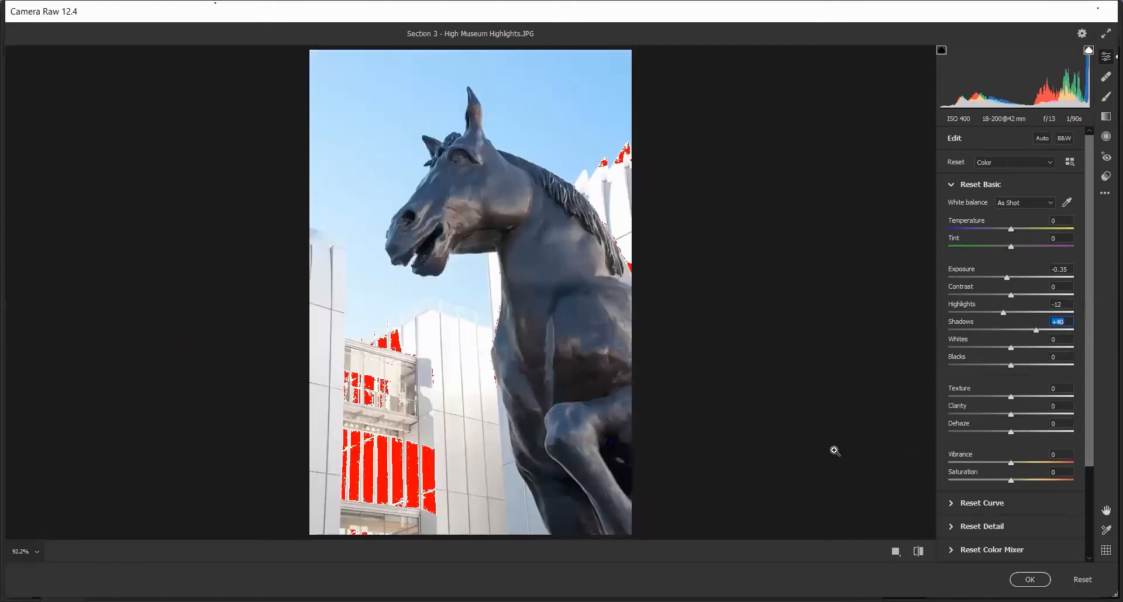
Try Highlights at -21 and -25 with Whites at -1, using the clipping preview to judge the blown-out areas
left_click_drag(1004, 314, 997, 314)
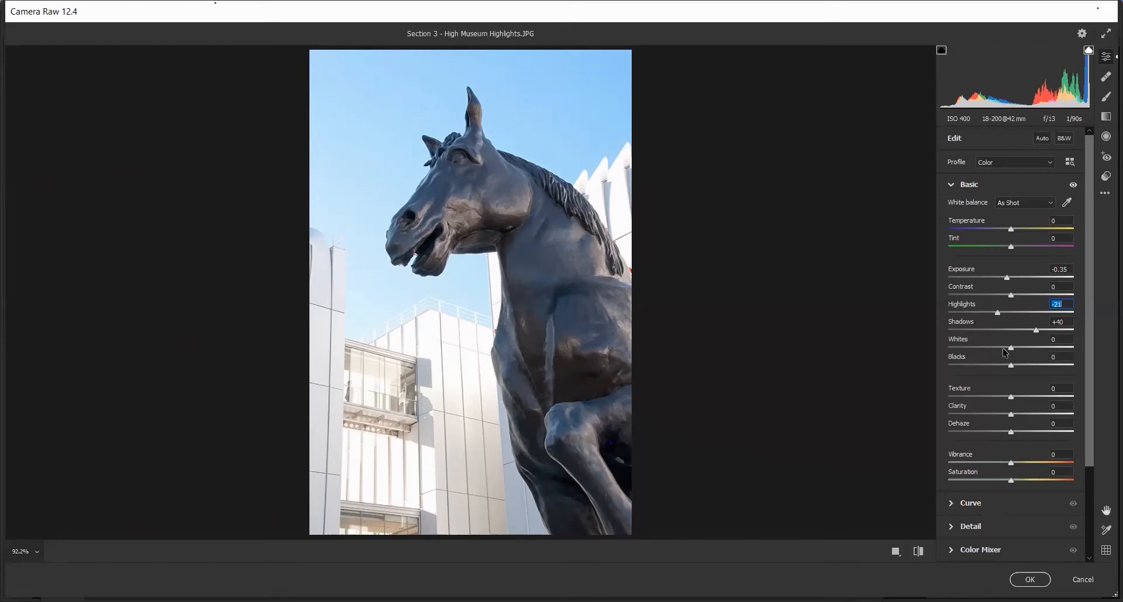
key("alt")
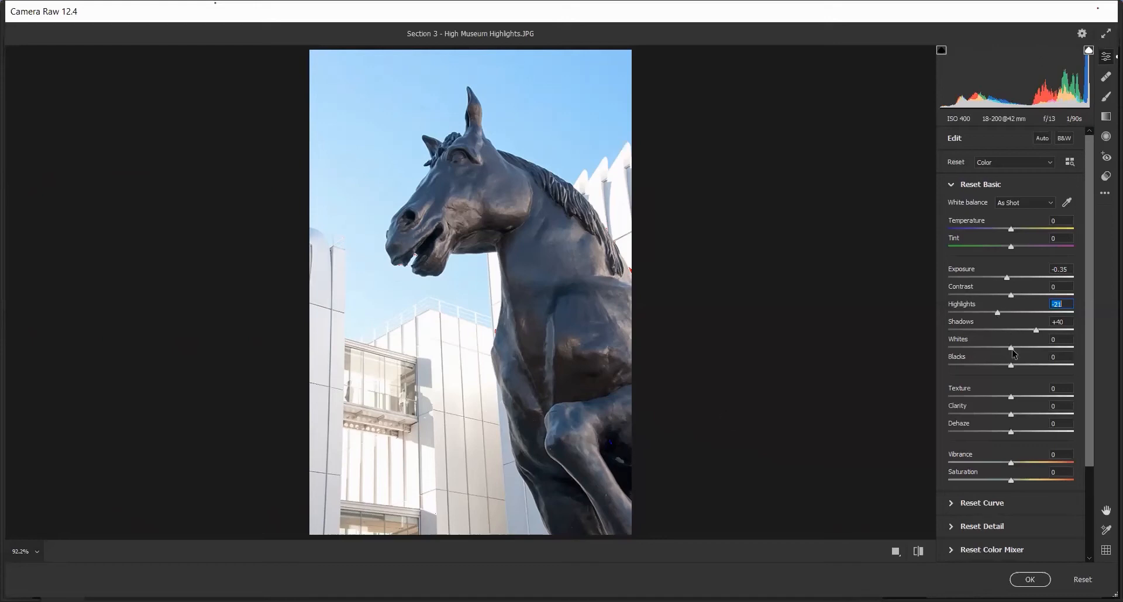
left_click(1011, 348, "alt")
left_click_drag(1012, 349, 995, 313)
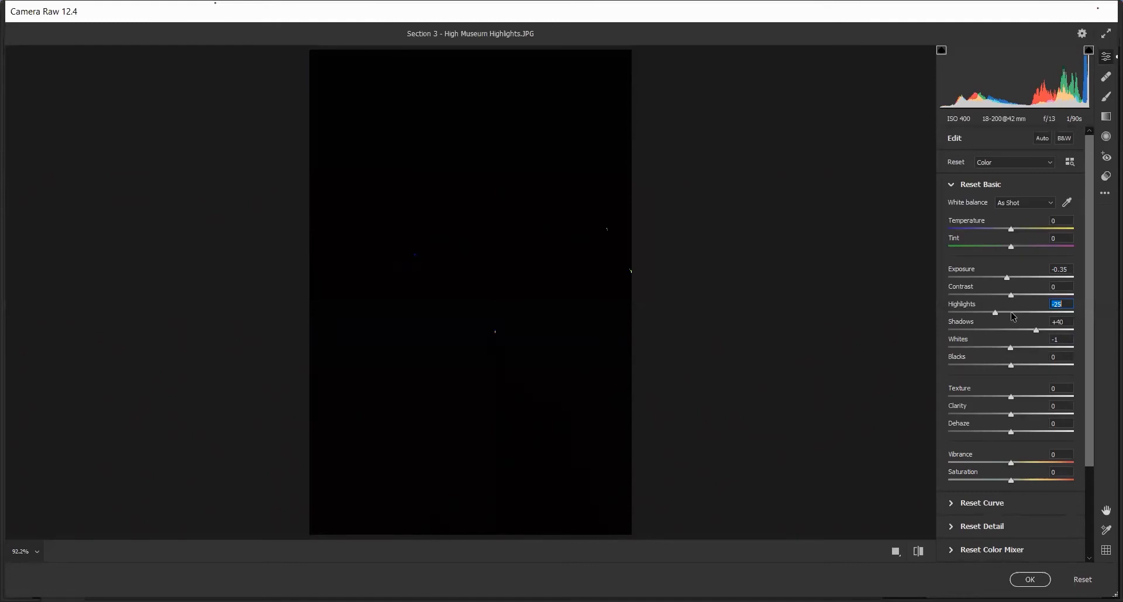
left_click_drag(1010, 312, 997, 315)
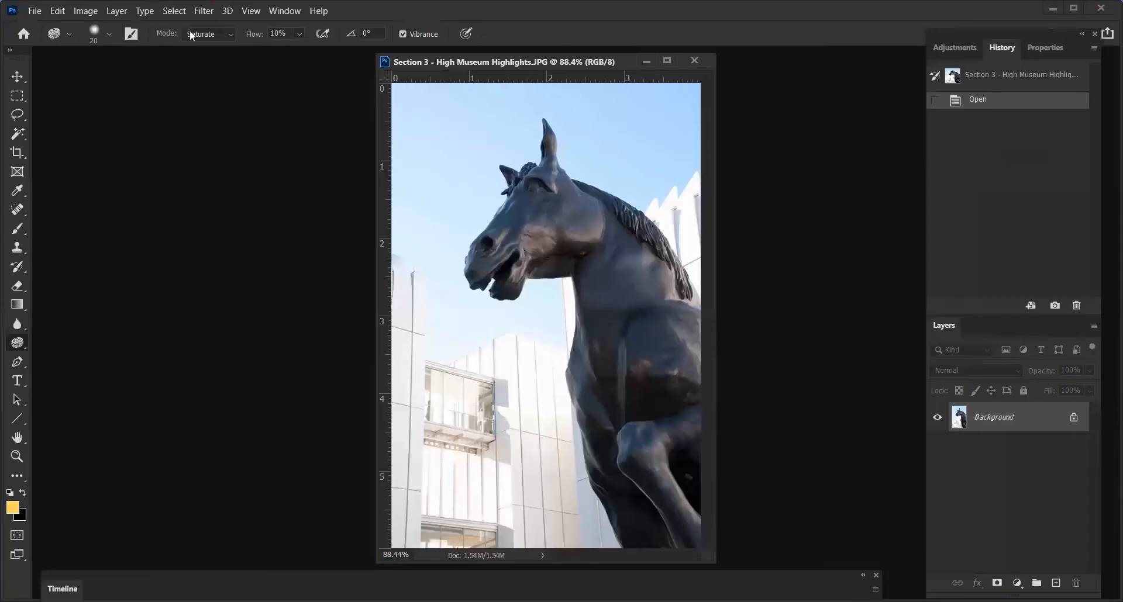
Start the Camera Raw Filter on the horse statue photo, collapse the Basic settings and expand the Curve settings
left_click(175, 11)
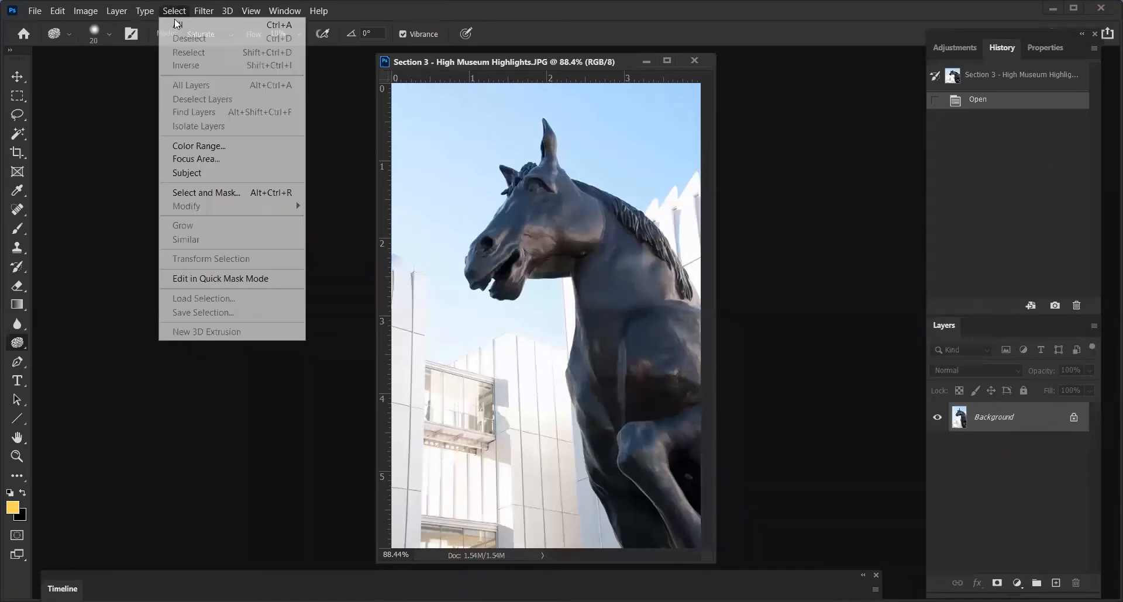
left_click(205, 11)
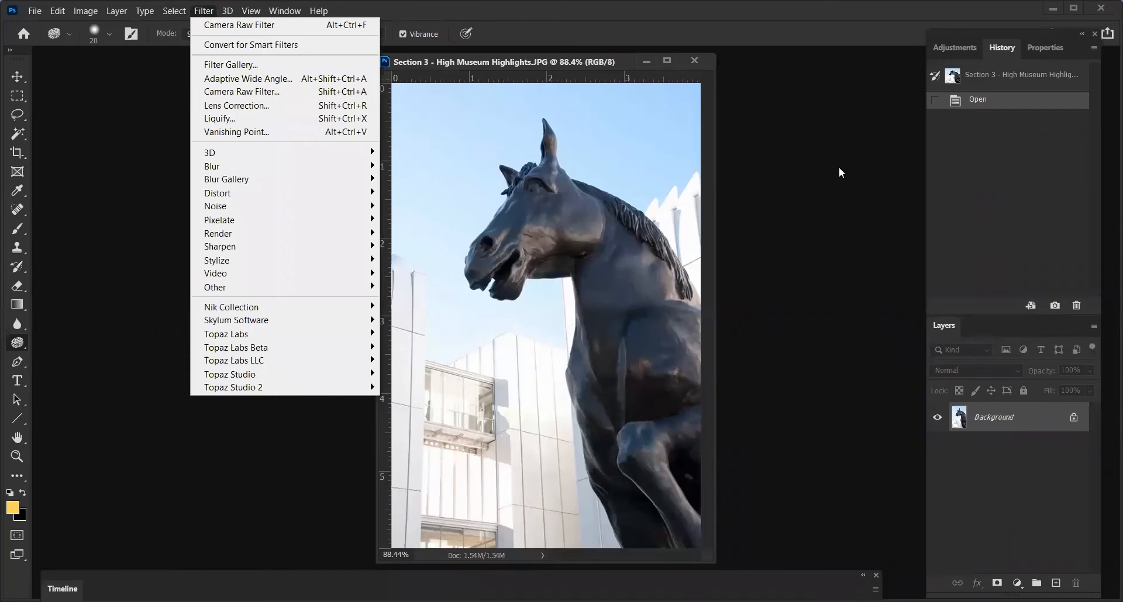
left_click(381, 30)
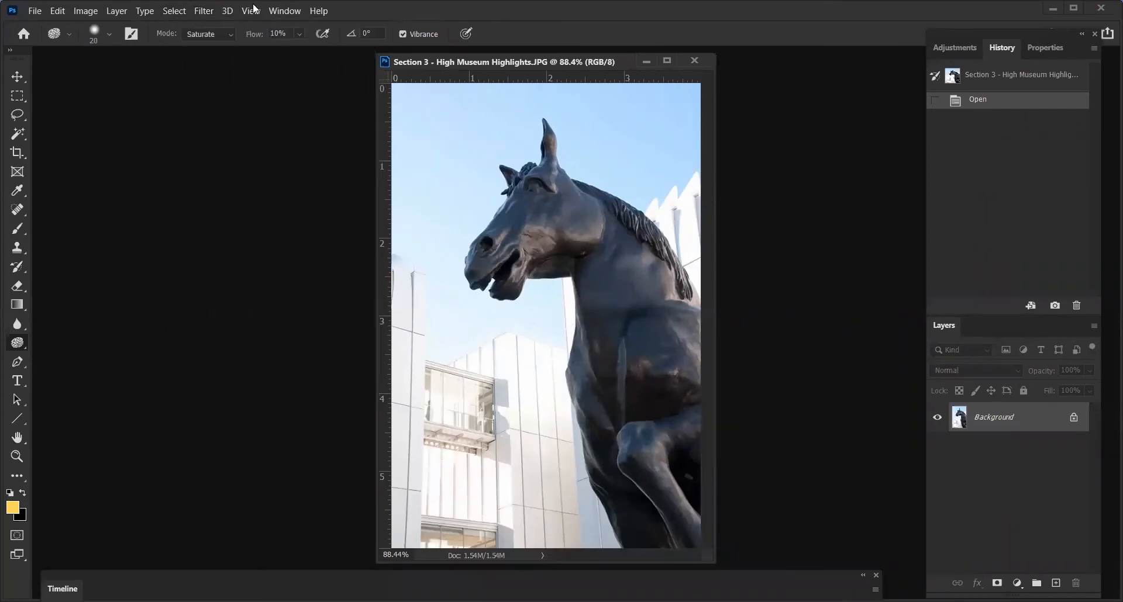
left_click(203, 11)
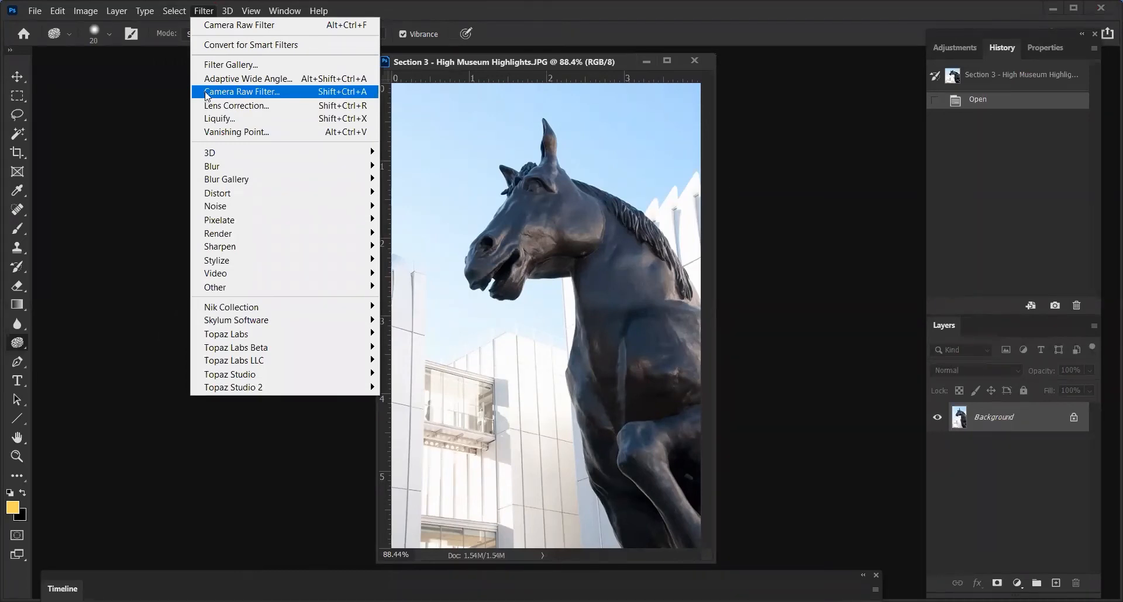
left_click(206, 92)
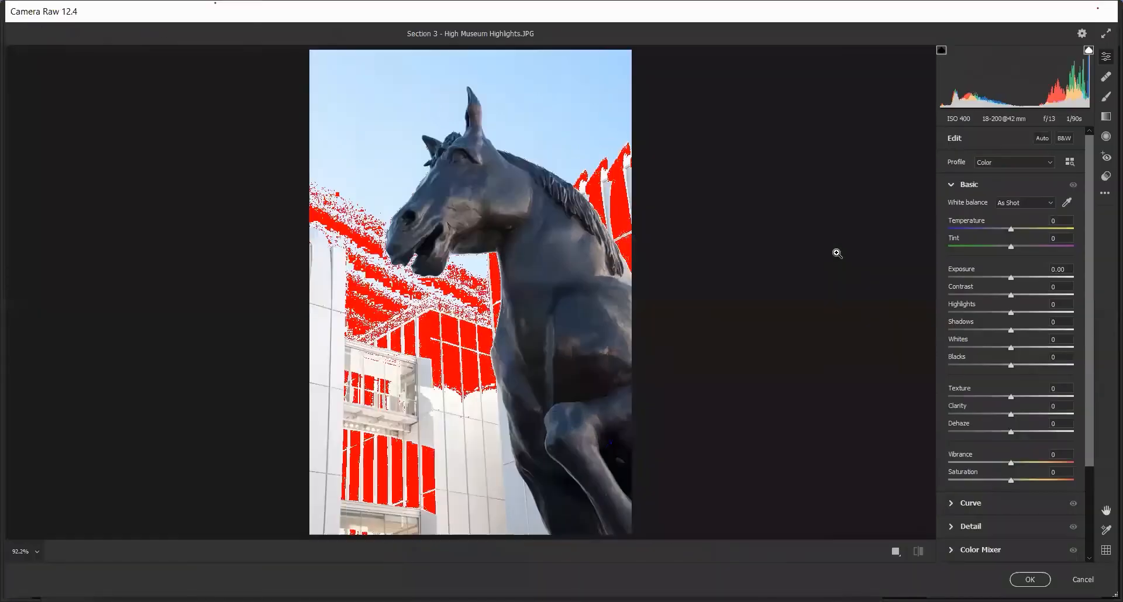
left_click(952, 185)
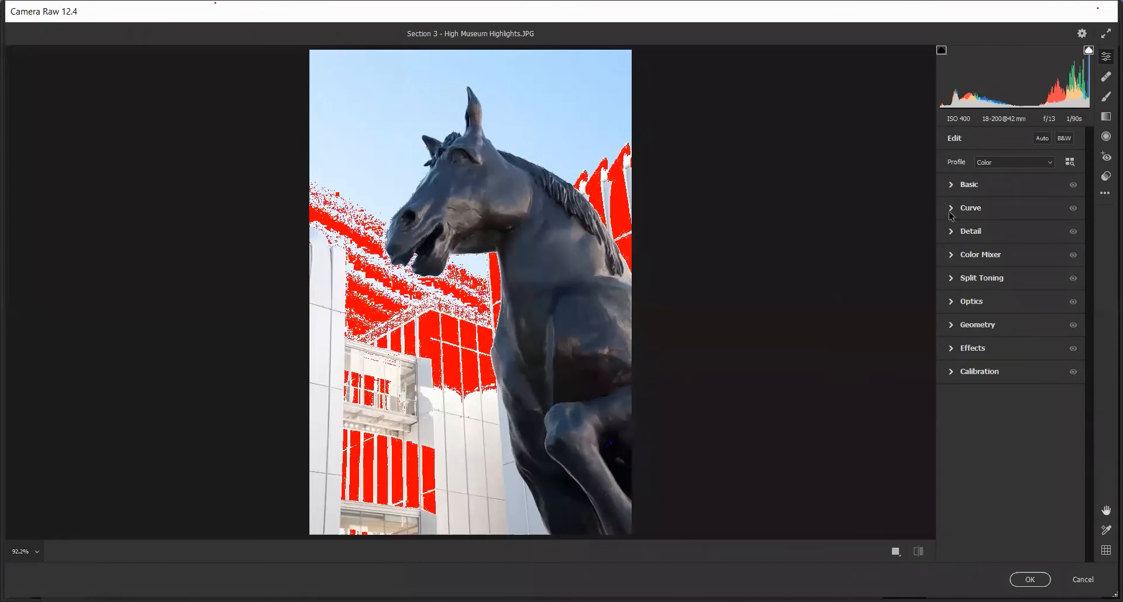
left_click(951, 209)
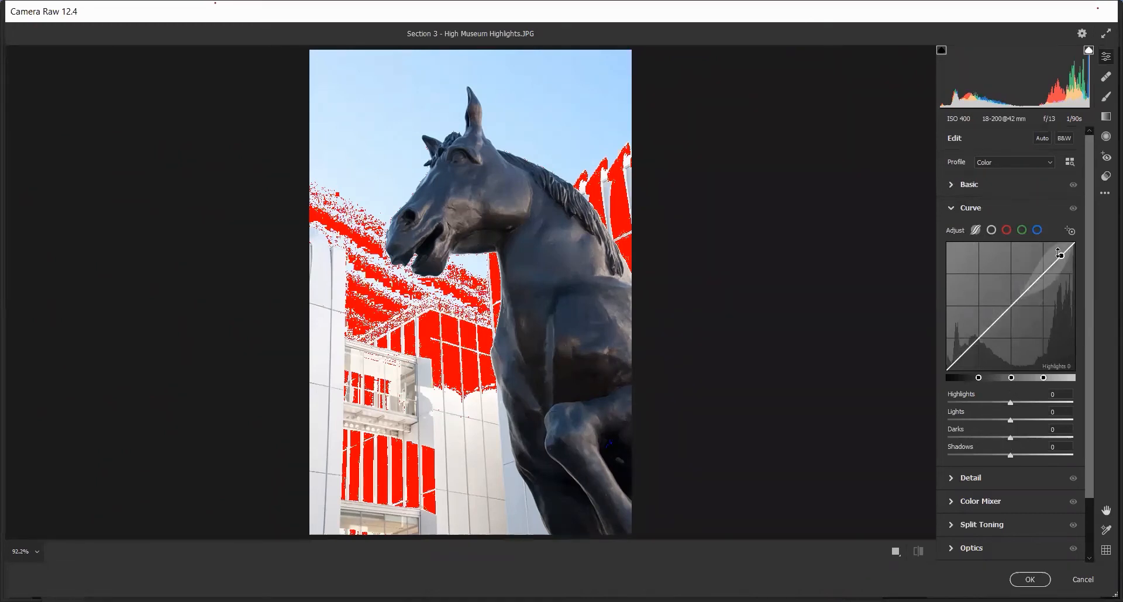
Set the parametric curve's Highlights to -50 and Lights to -29, and raise the Basic Shadows to +35
left_click(1010, 402)
left_click_drag(1010, 403, 987, 420)
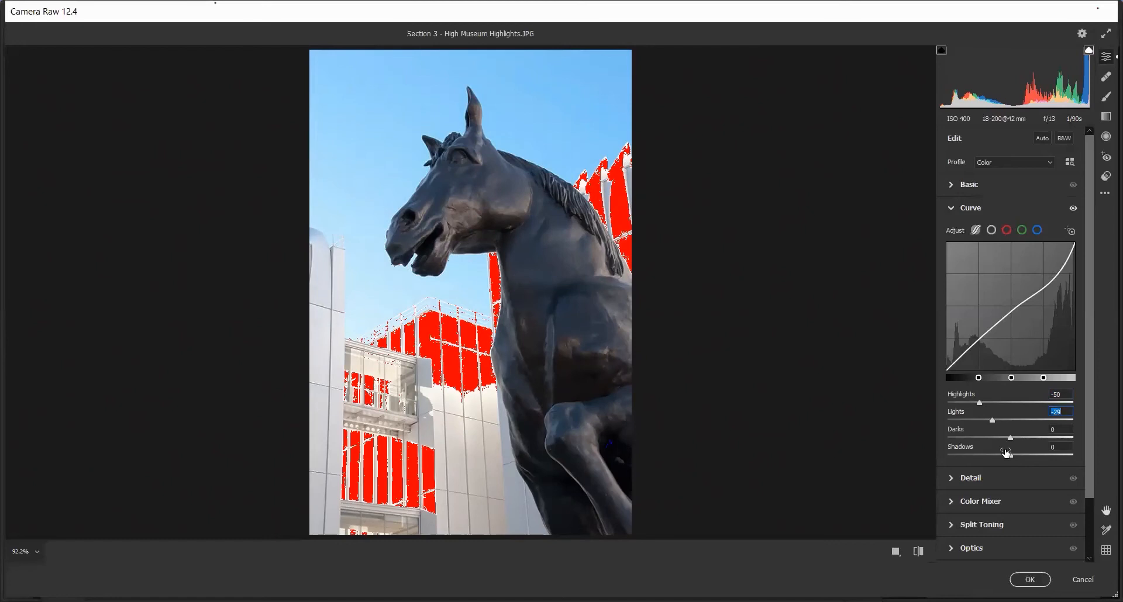
left_click(951, 186)
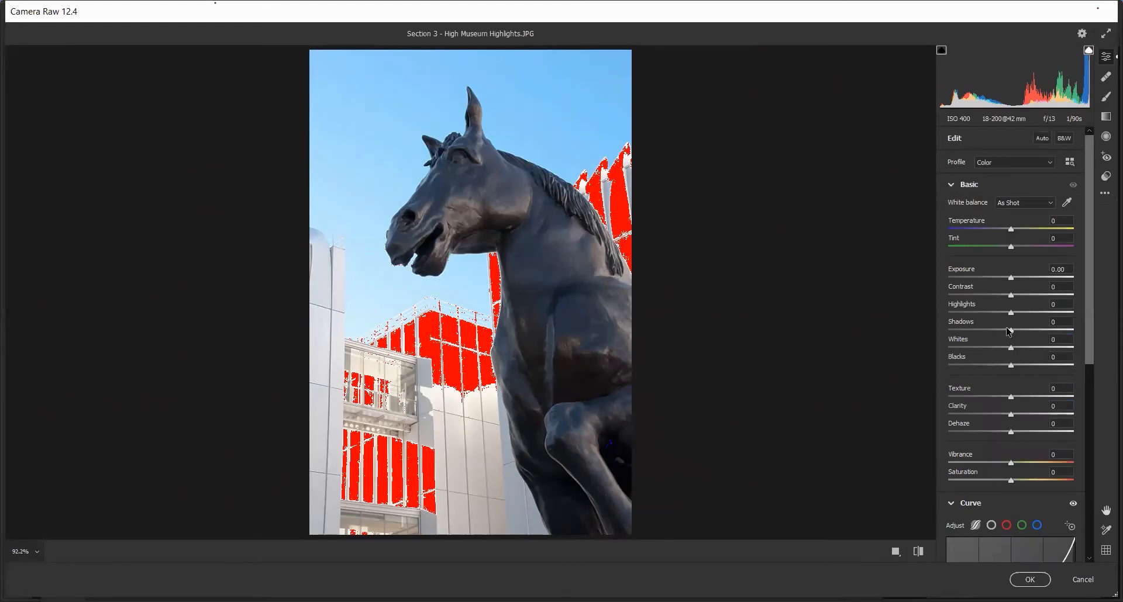
left_click_drag(1018, 330, 1033, 331)
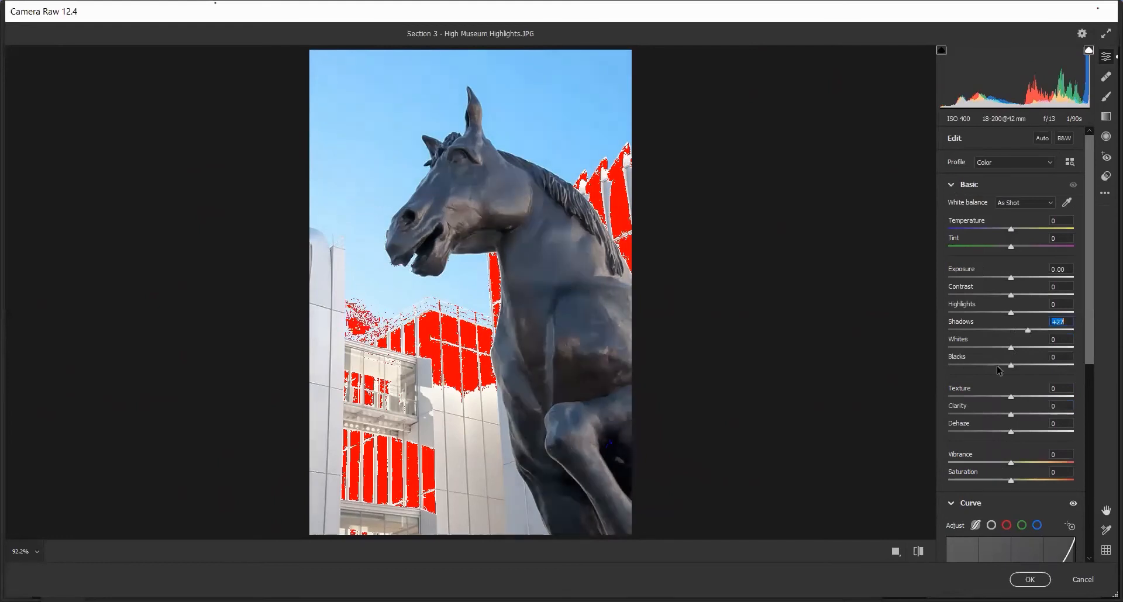
Use the targeted curve adjustment to lower Highlights to -100 on the white building and raise Darks to +28 on the horse
scroll(966, 422, "down", 5)
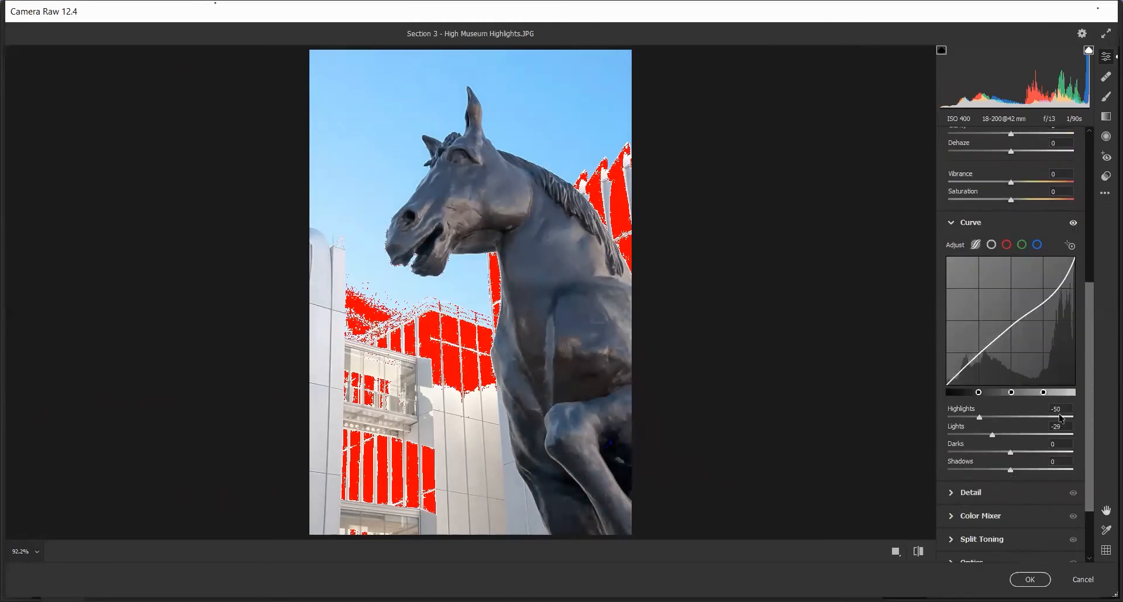
left_click(1071, 248)
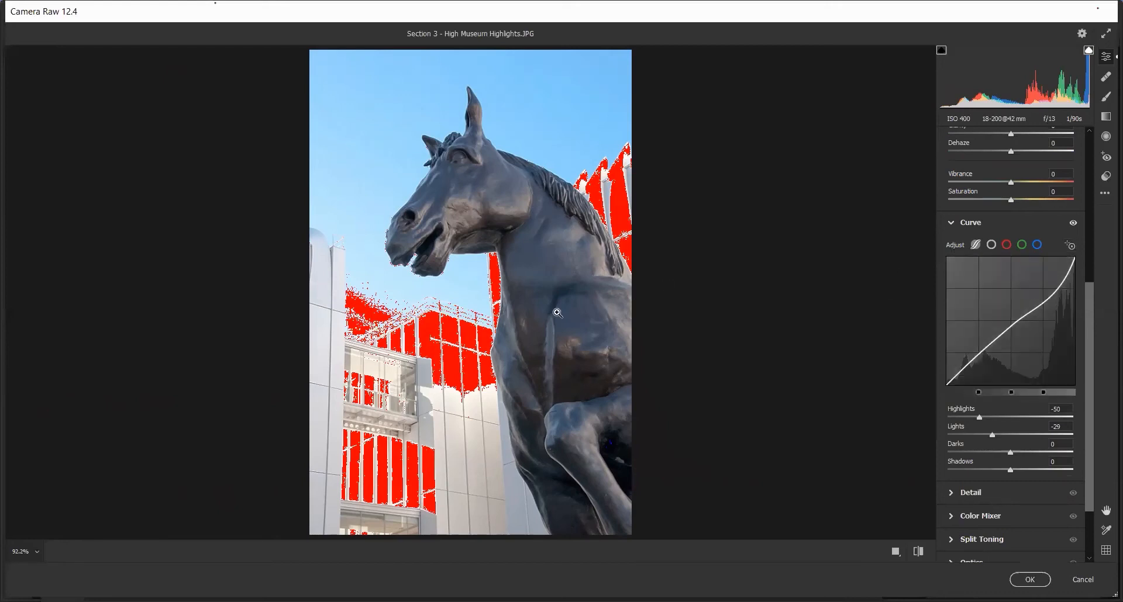
left_click(453, 358)
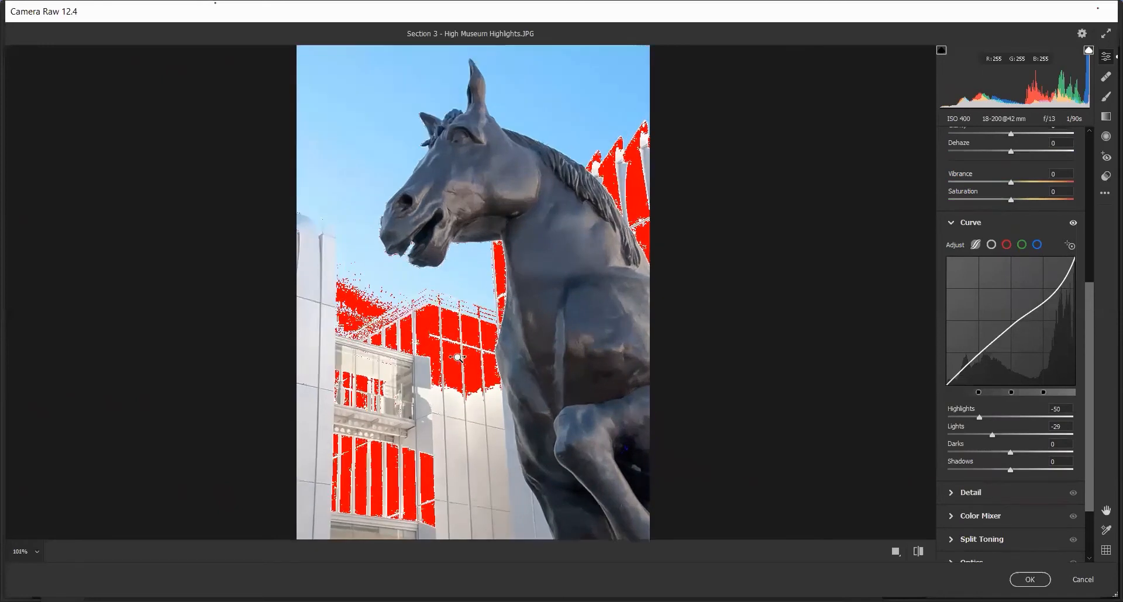
left_click(455, 344, "alt")
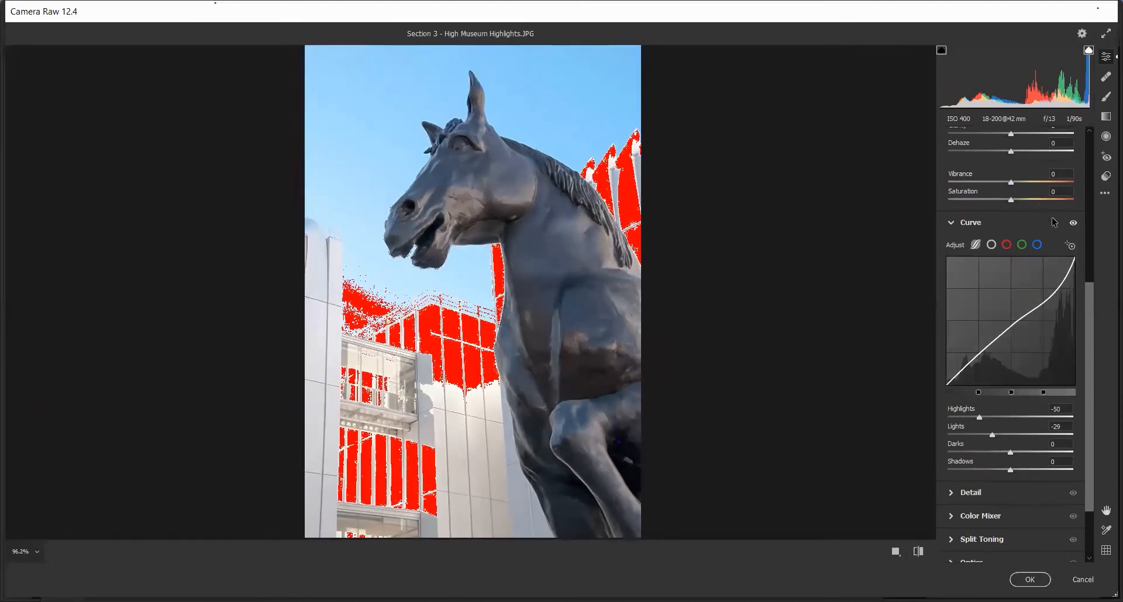
left_click(1069, 245)
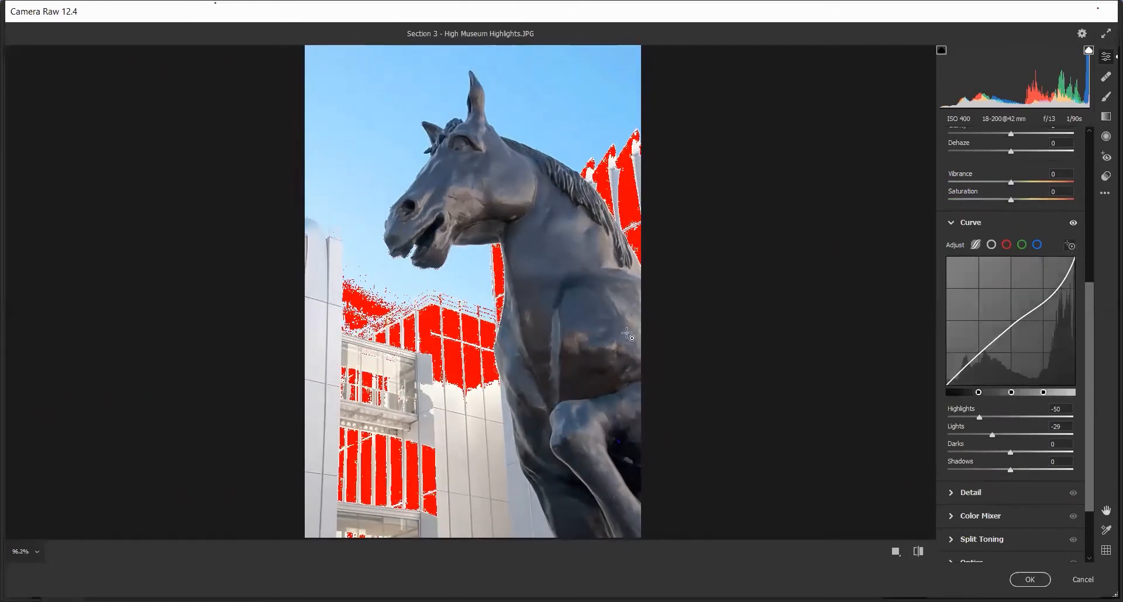
left_click_drag(454, 344, 395, 323)
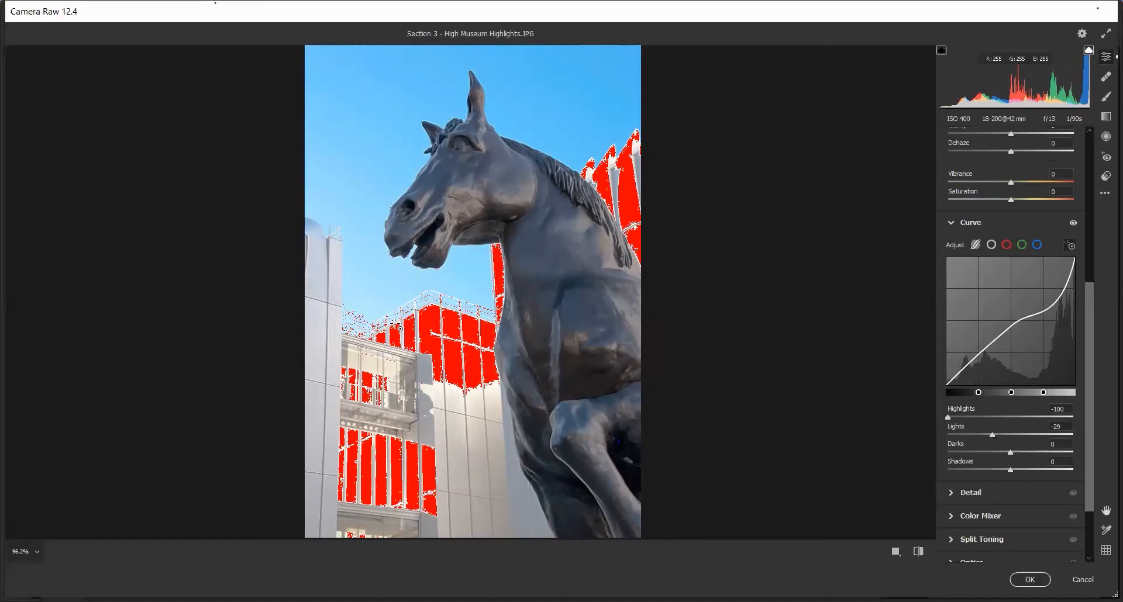
left_click_drag(571, 249, 491, 268)
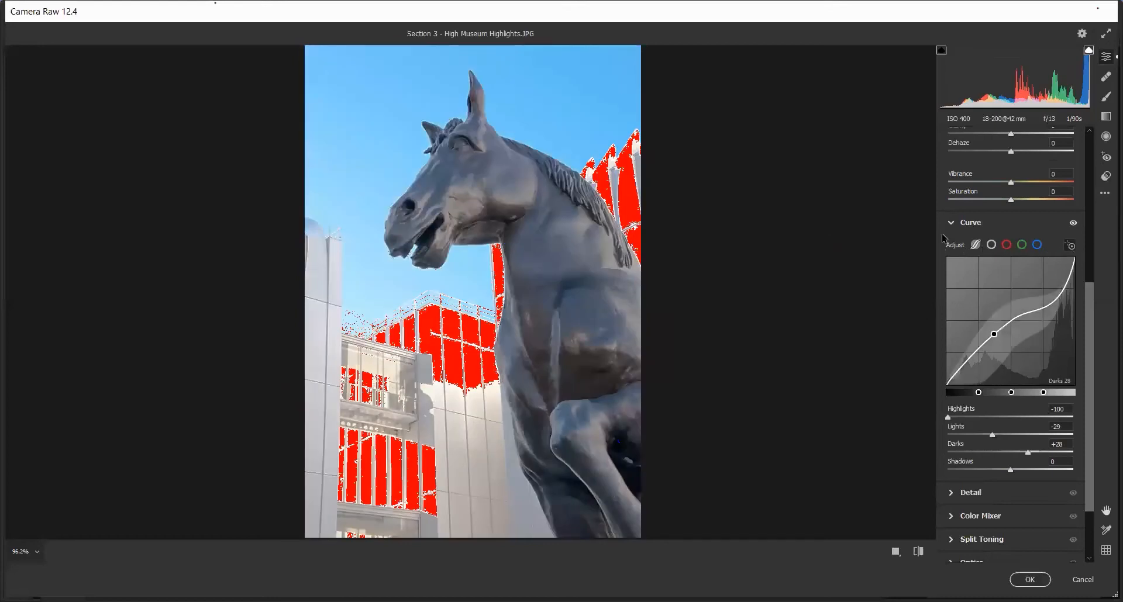
Review the Basic settings, the point curve and the red and blue channel curves, ending on the parametric curve
scroll(945, 245, "up", 3)
scroll(971, 227, "up", 2)
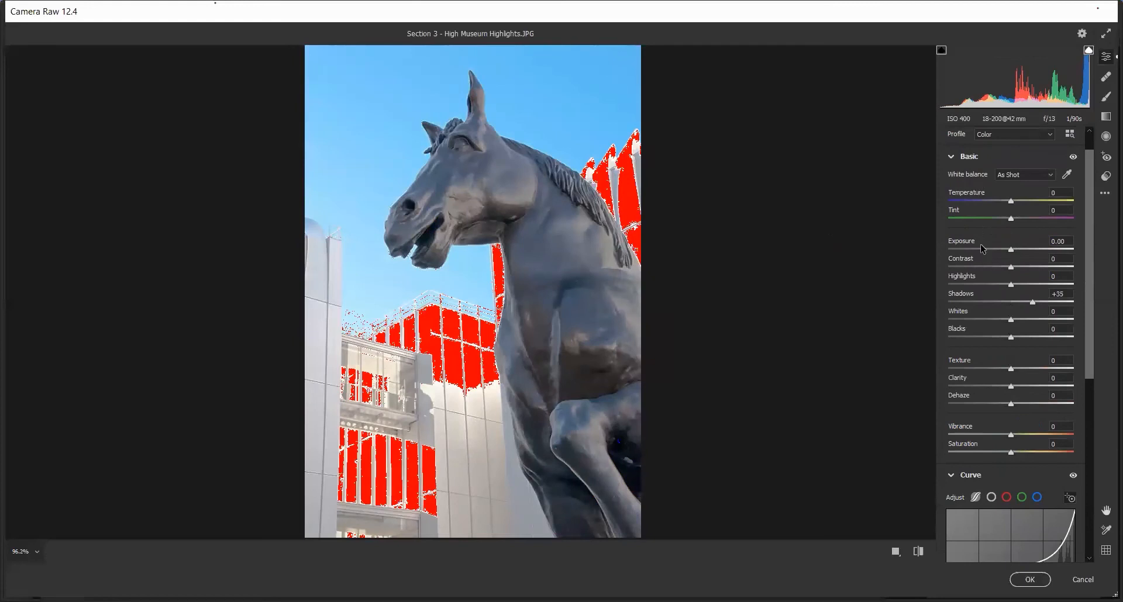
scroll(979, 248, "down", 1)
scroll(953, 403, "down", 4)
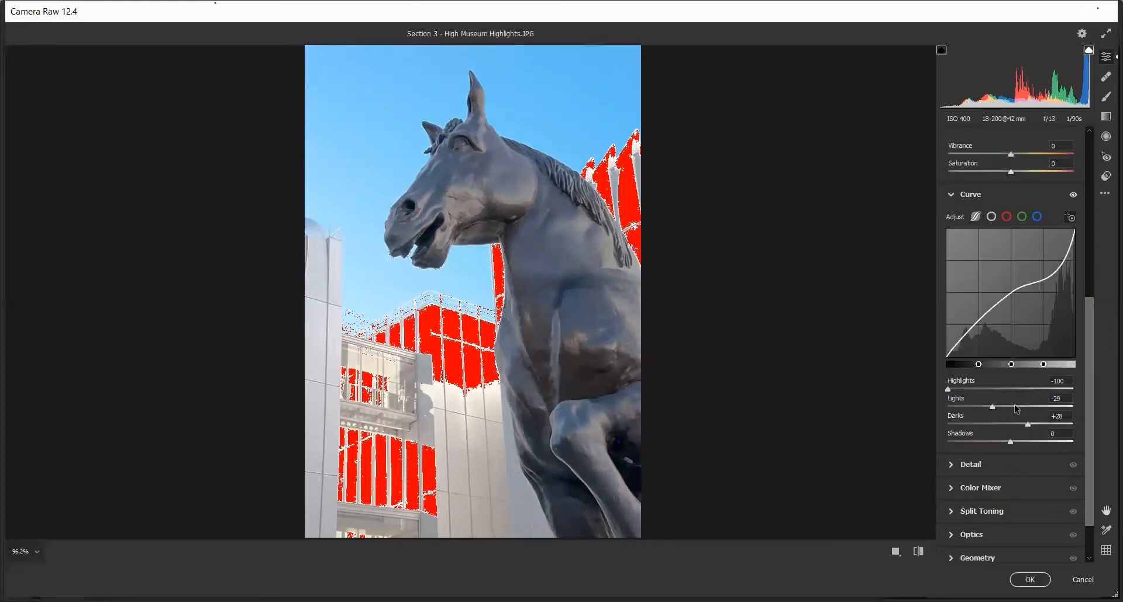
left_click(992, 217)
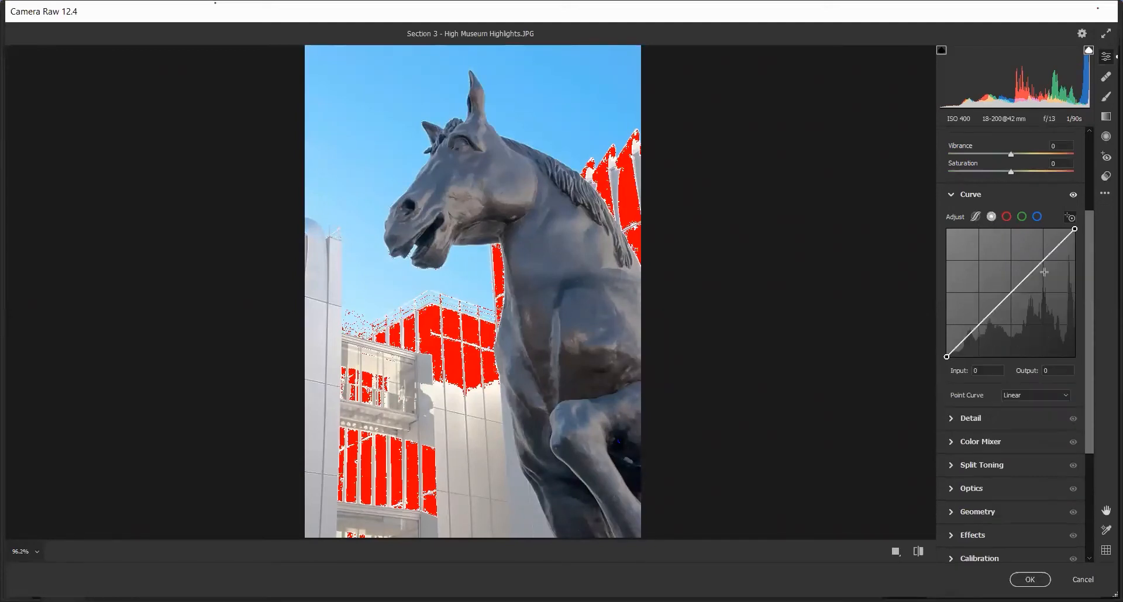
left_click(1007, 217)
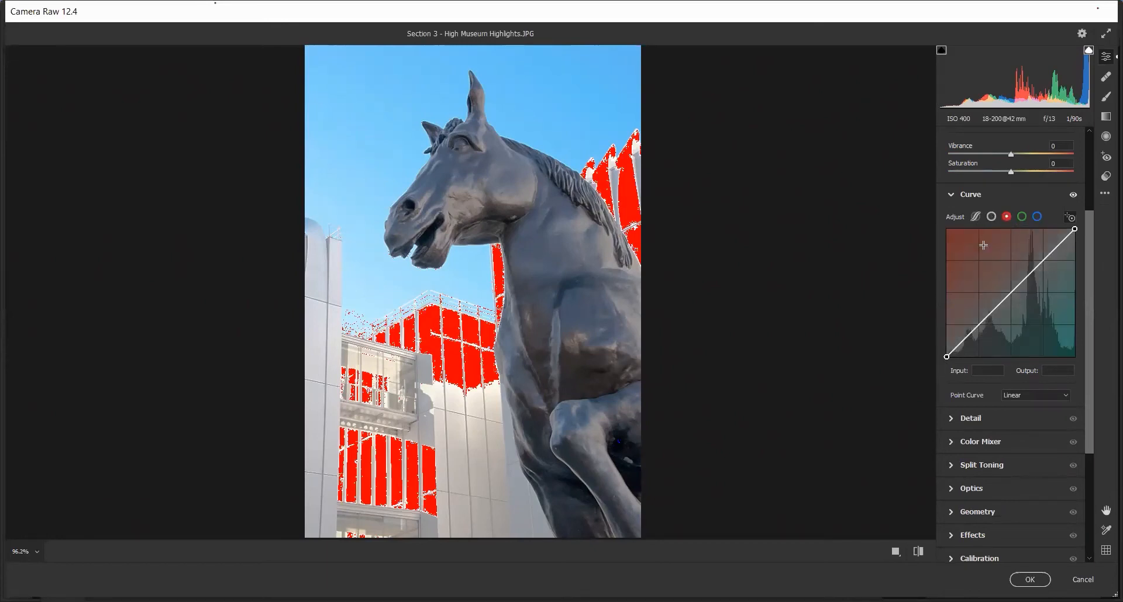
left_click(1037, 218)
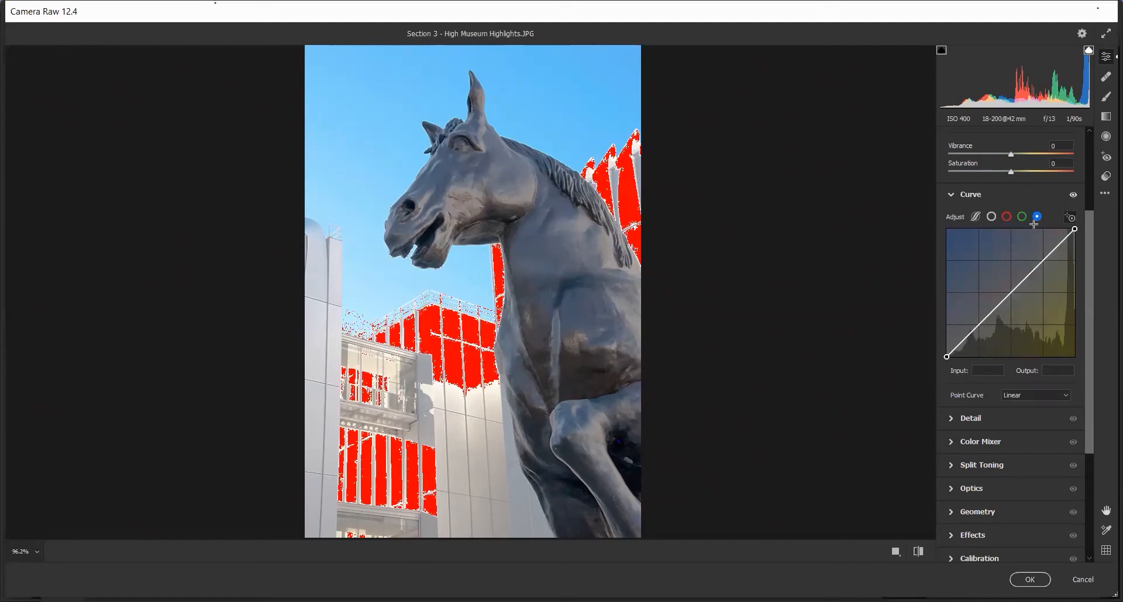
left_click(975, 217)
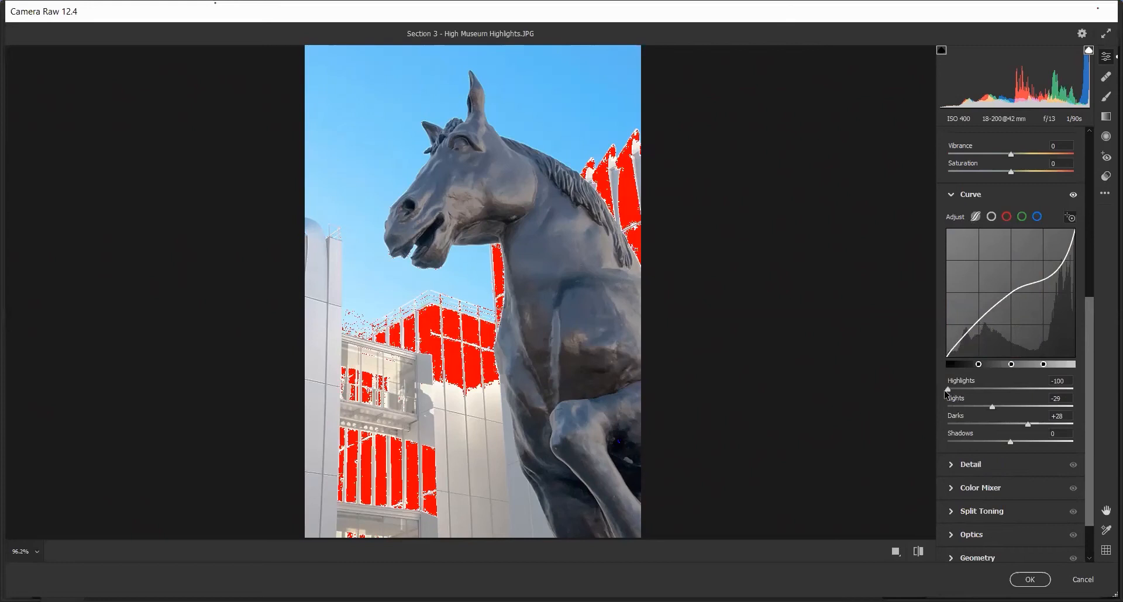
Bring the parametric curve back near neutral with Highlights -6, Lights -6 and Darks +1, and close the filter without applying it
left_click_drag(980, 394, 1004, 401)
left_click(1009, 387)
left_click(1008, 406)
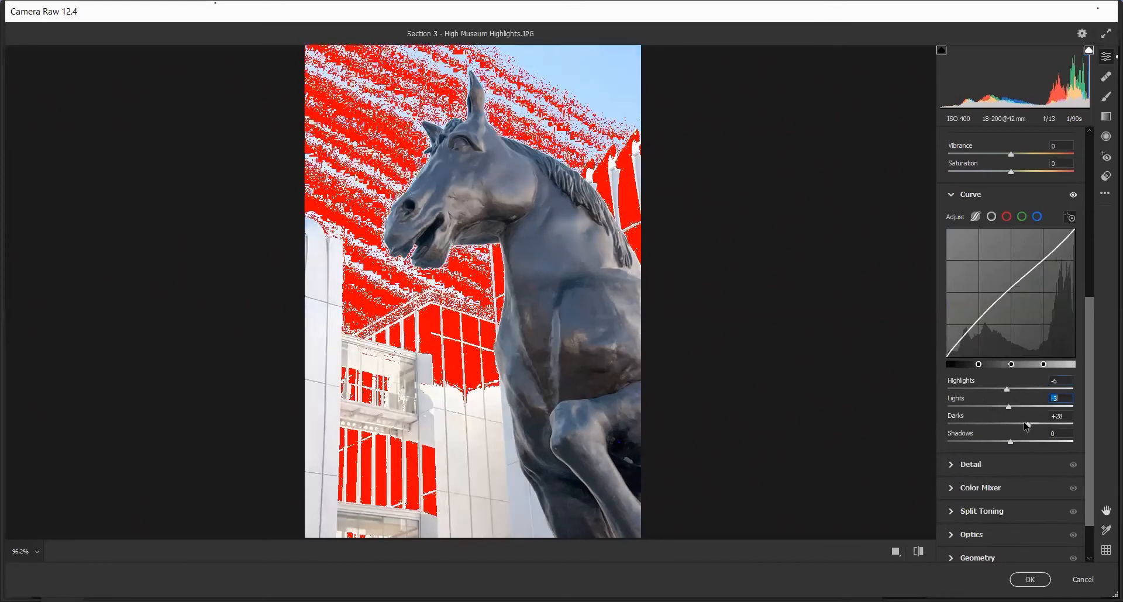
left_click(1025, 423)
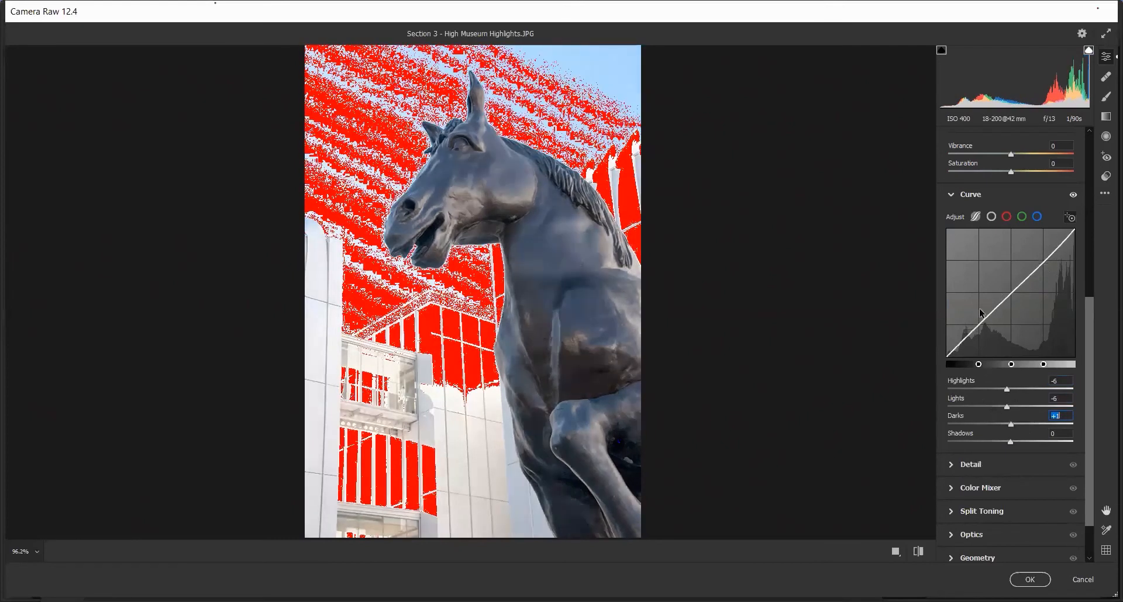
scroll(992, 263, "up", 5)
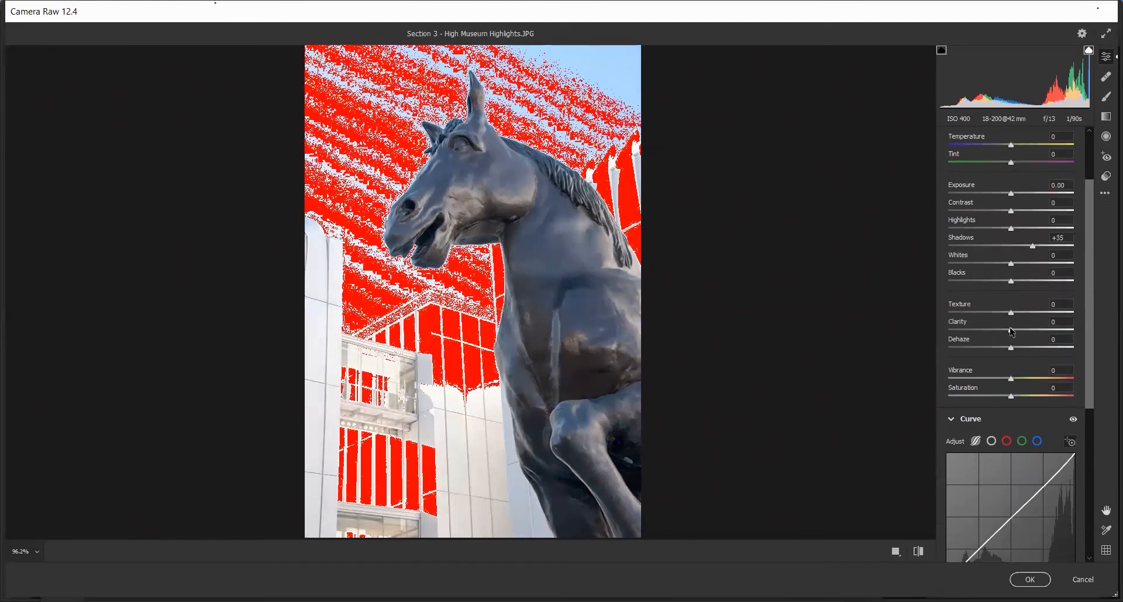
scroll(992, 256, "up", 2)
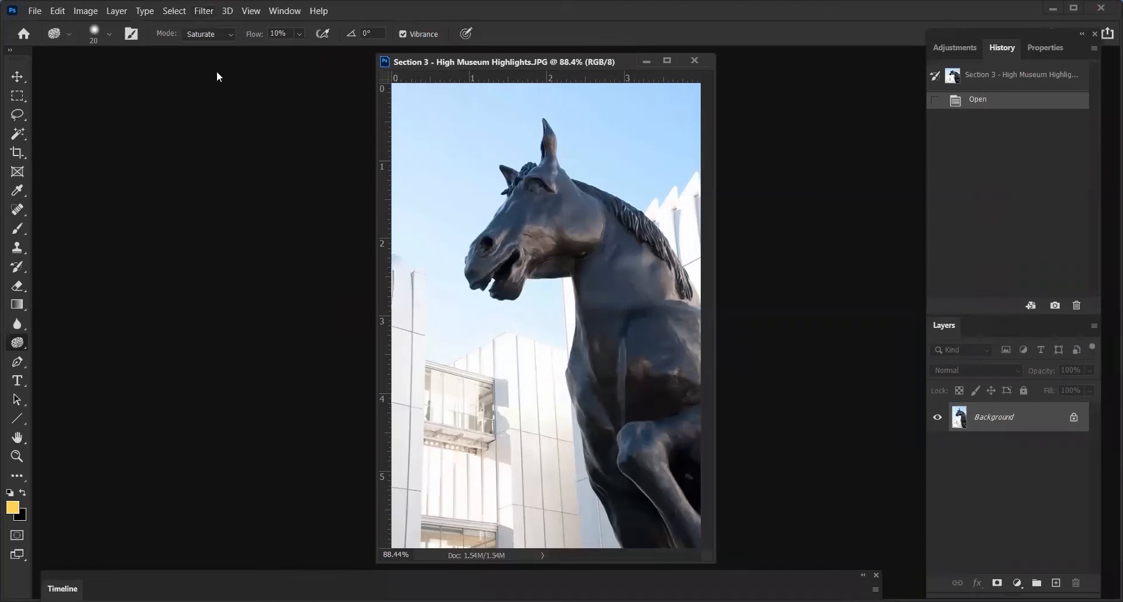
Reopen the Camera Raw filter on the horse photo and lower the point curve's white endpoint to output 235
left_click(203, 11)
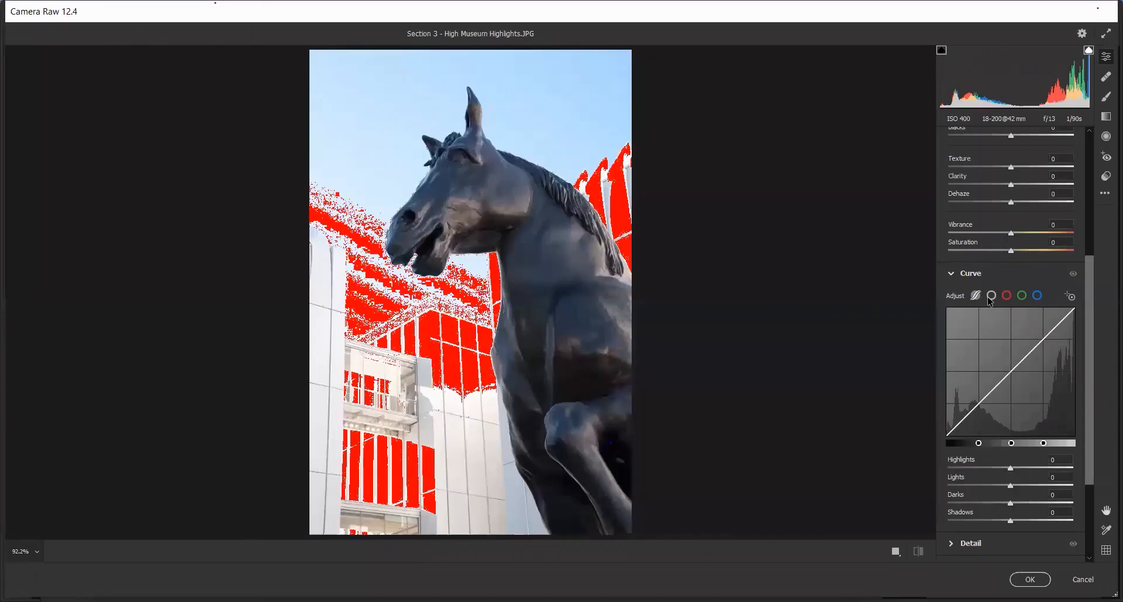
left_click(991, 296)
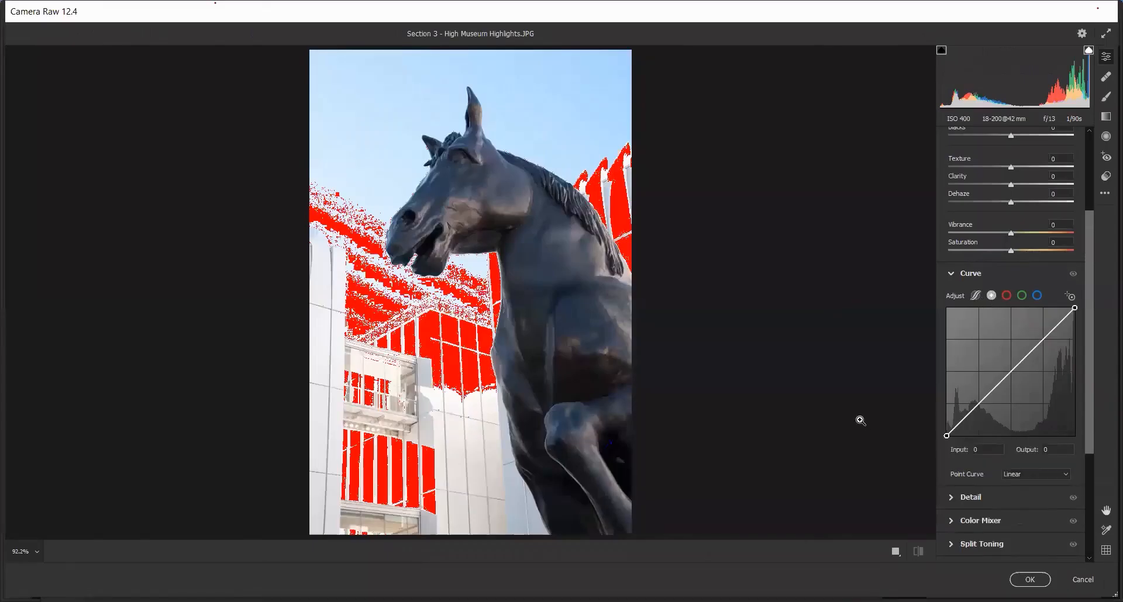
scroll(858, 417, "down", 1)
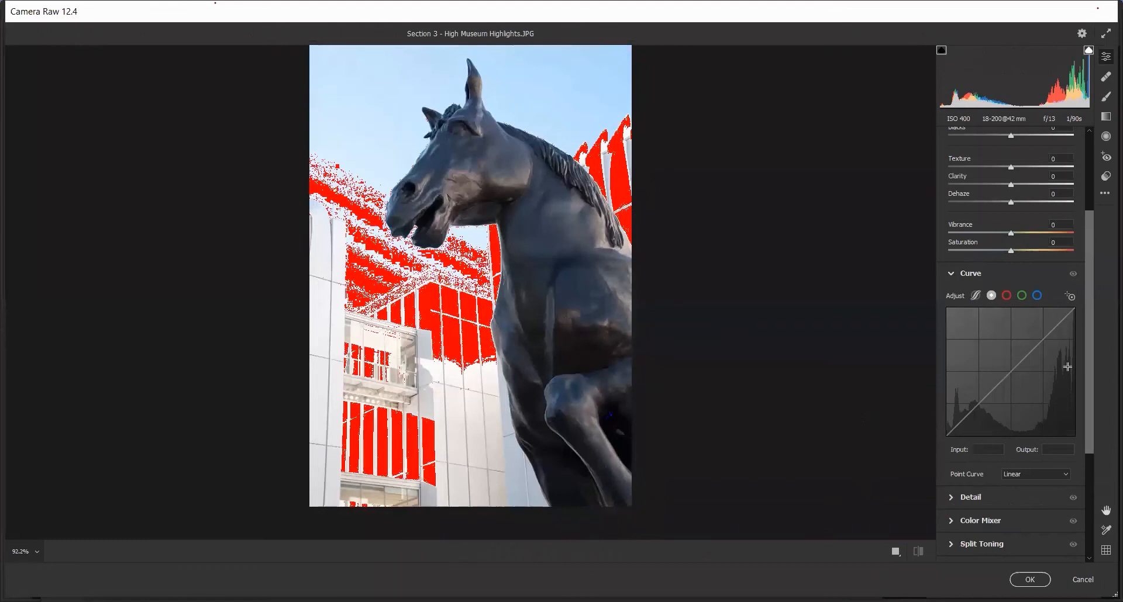
left_click(1075, 308)
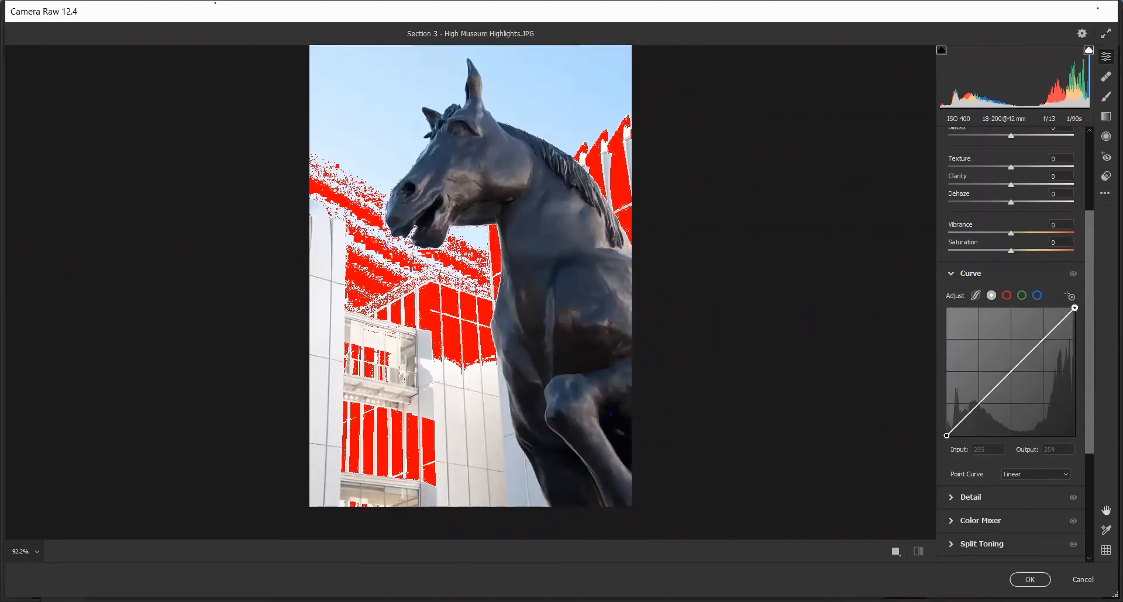
key("o")
left_click_drag(1074, 308, 1074, 317)
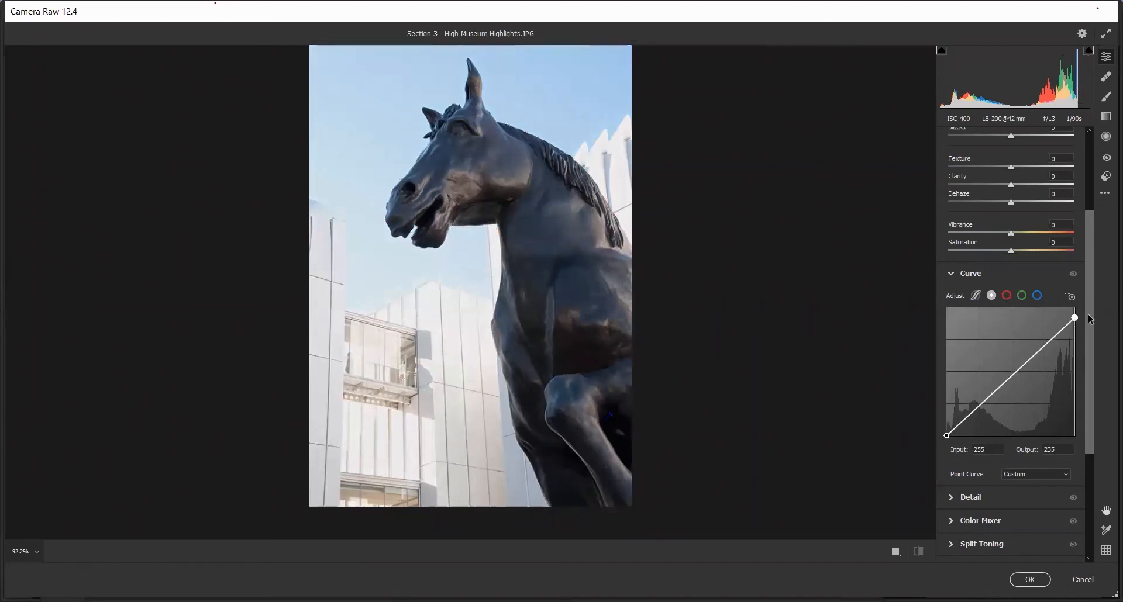
Try other white endpoint positions on the point curve, ending at input 255 and output 227, and close the filter without applying it
mouse_move(1075, 318)
left_mouse_down()
mouse_move(1075, 350)
mouse_move(1072, 323)
left_mouse_up()
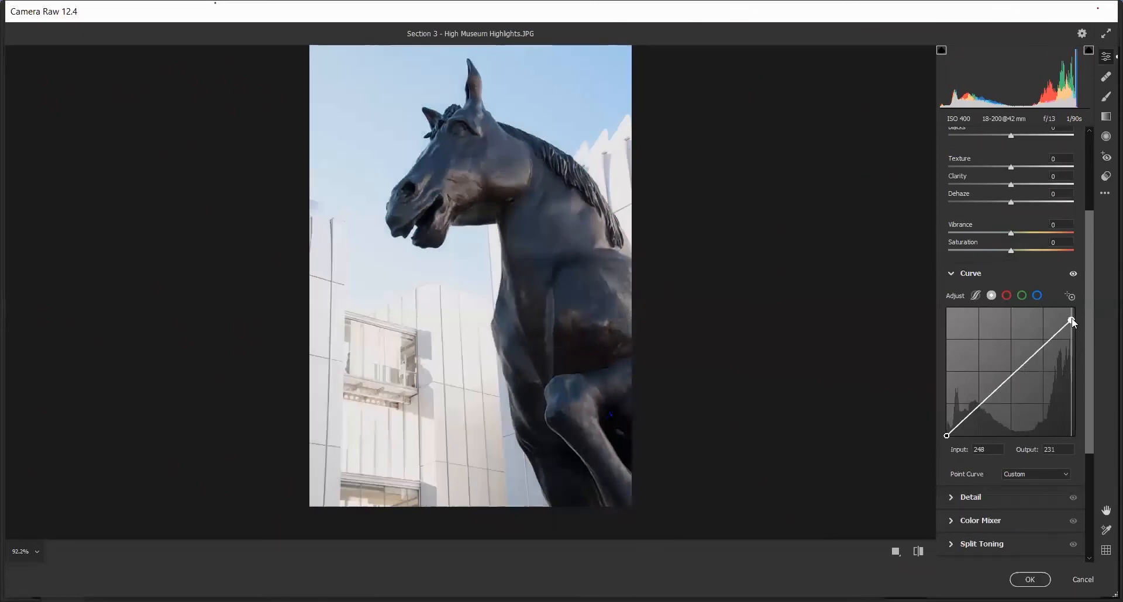
left_click_drag(1072, 317, 1075, 310)
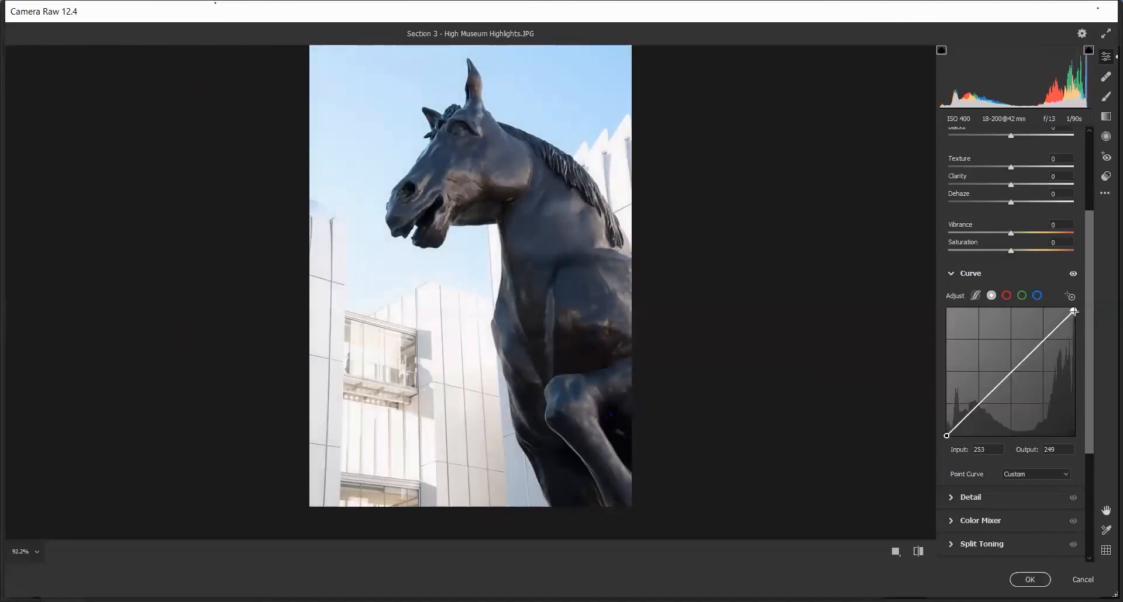
left_click_drag(1074, 310, 1074, 322)
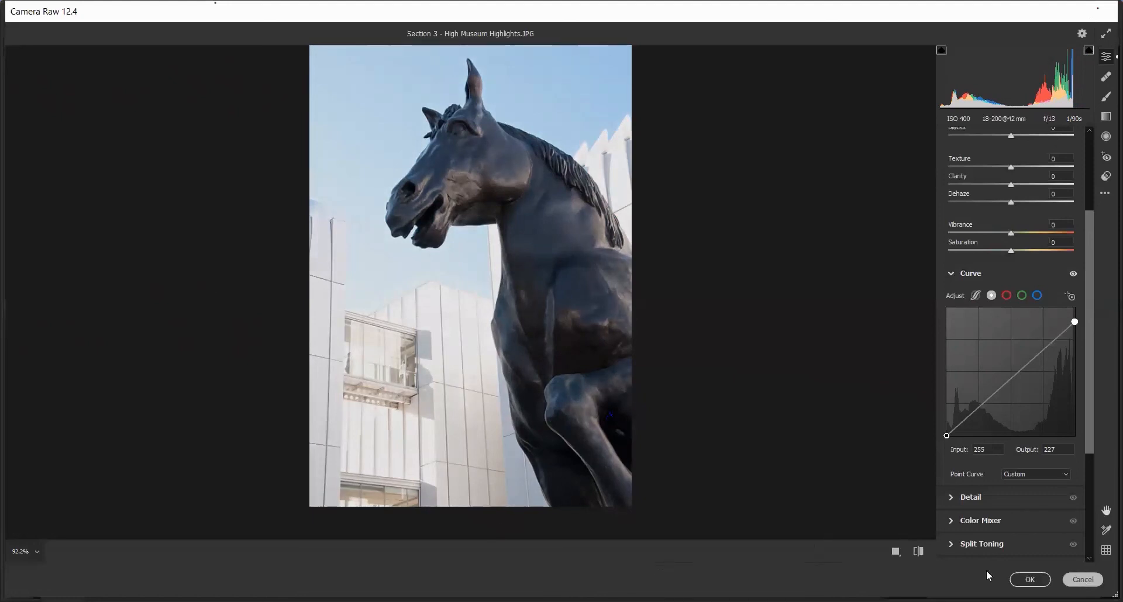
key("Escape")
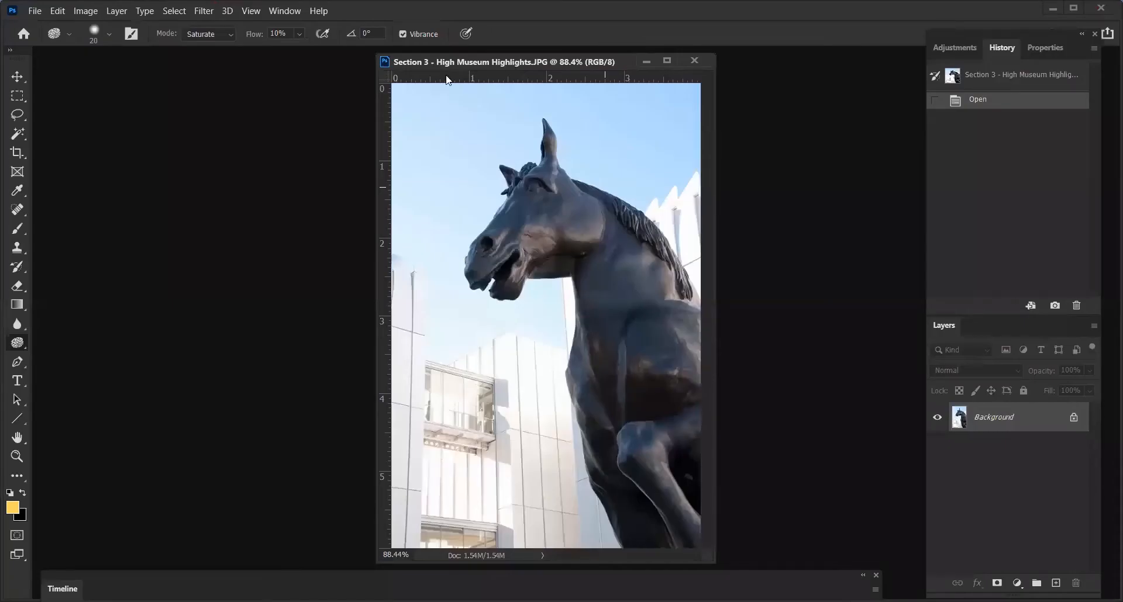
Close the horse photo and open the recent file JJM0014 DAa 2 Pienze jm 1.jpg
left_click_drag(419, 58, 382, 58)
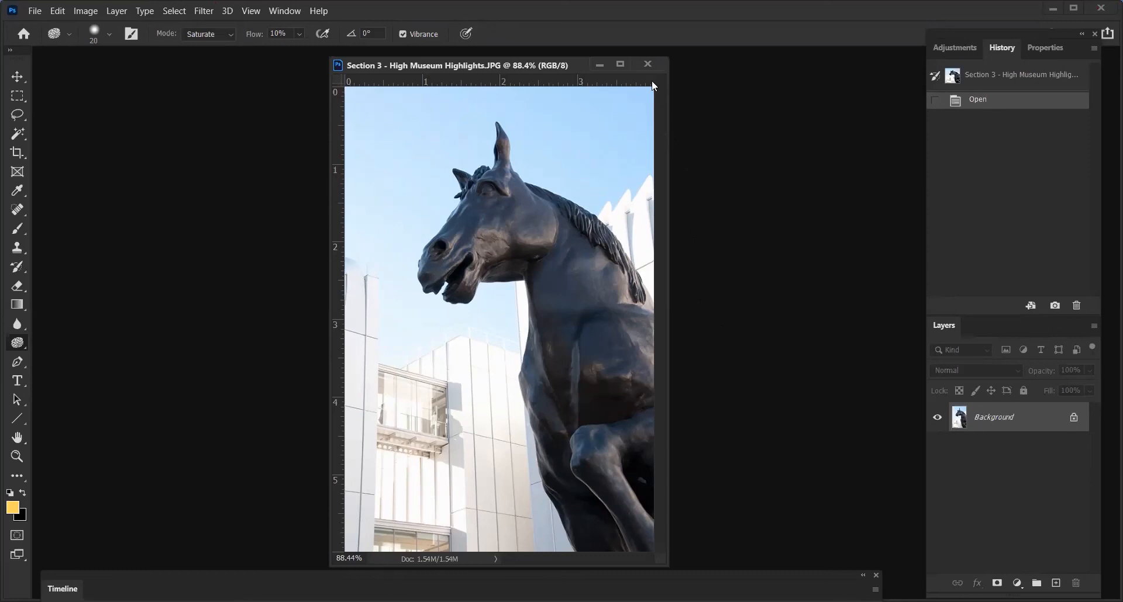
left_click(646, 66)
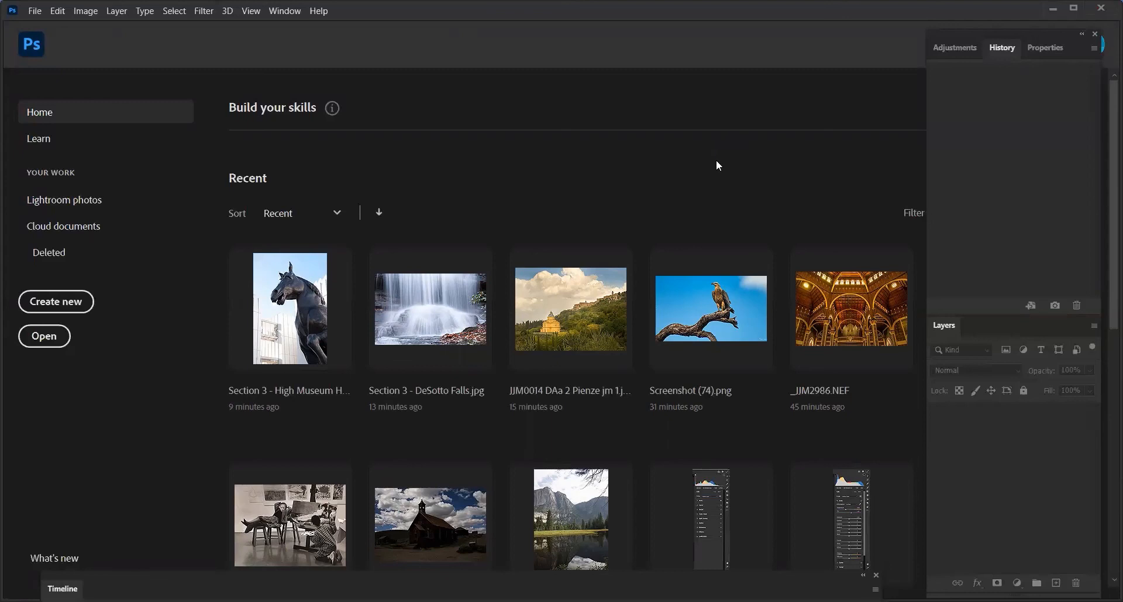
left_click(567, 287)
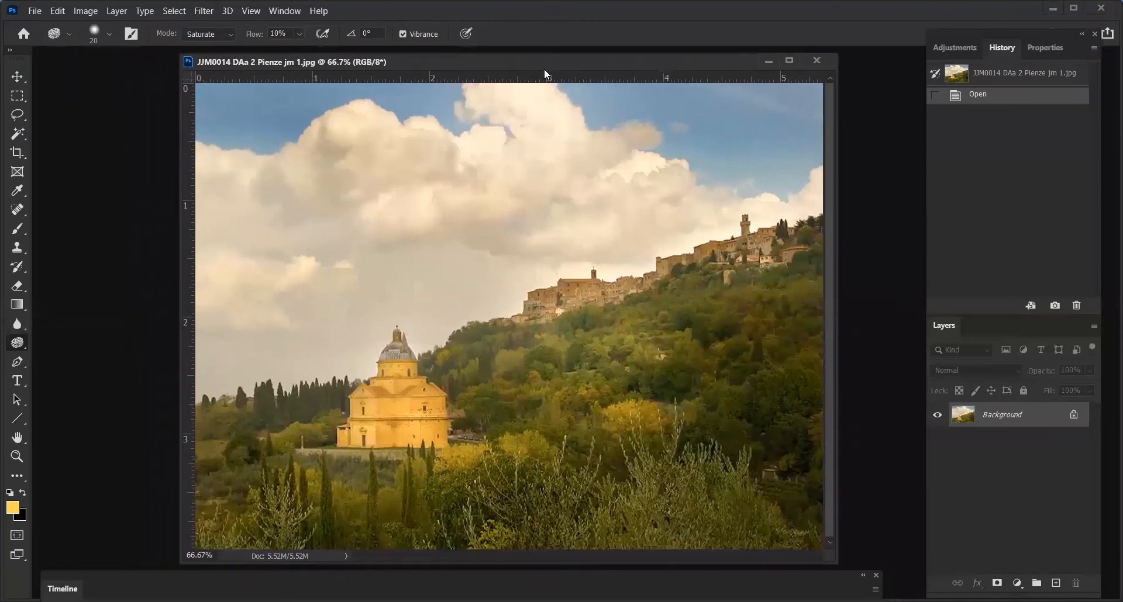
Open the Camera Raw filter for the hillside landscape photo
left_click(198, 16)
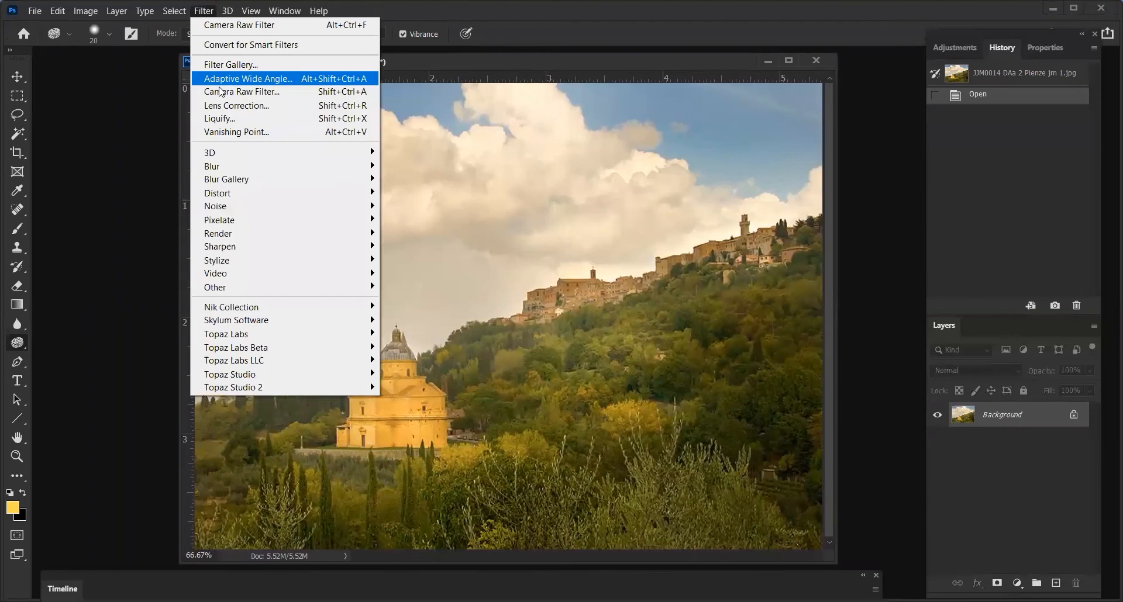
key("Escape")
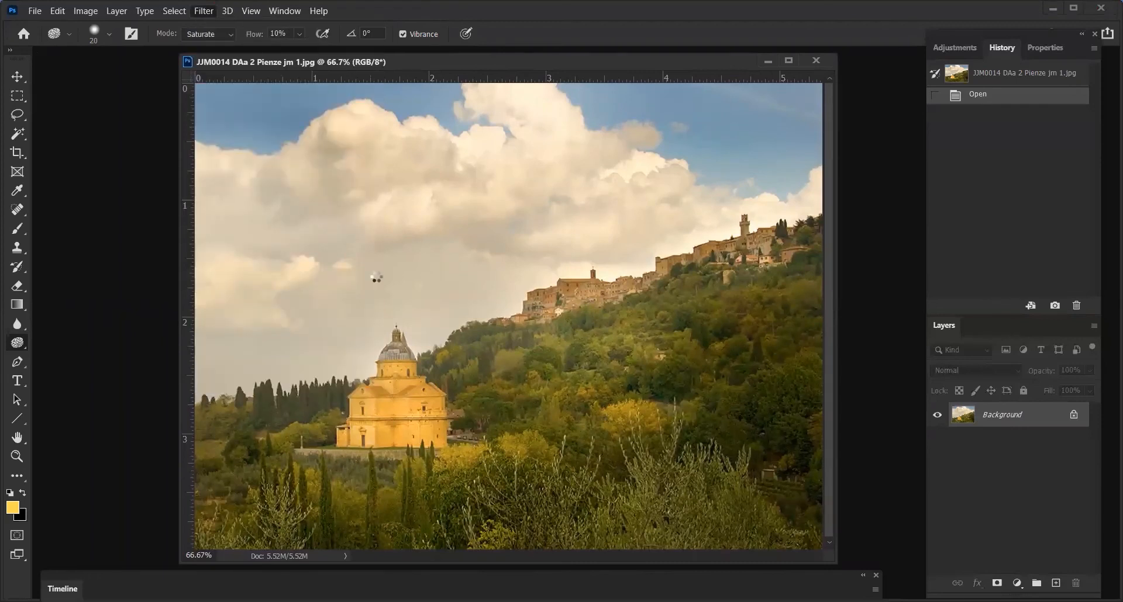
key("ctrl+shift+a")
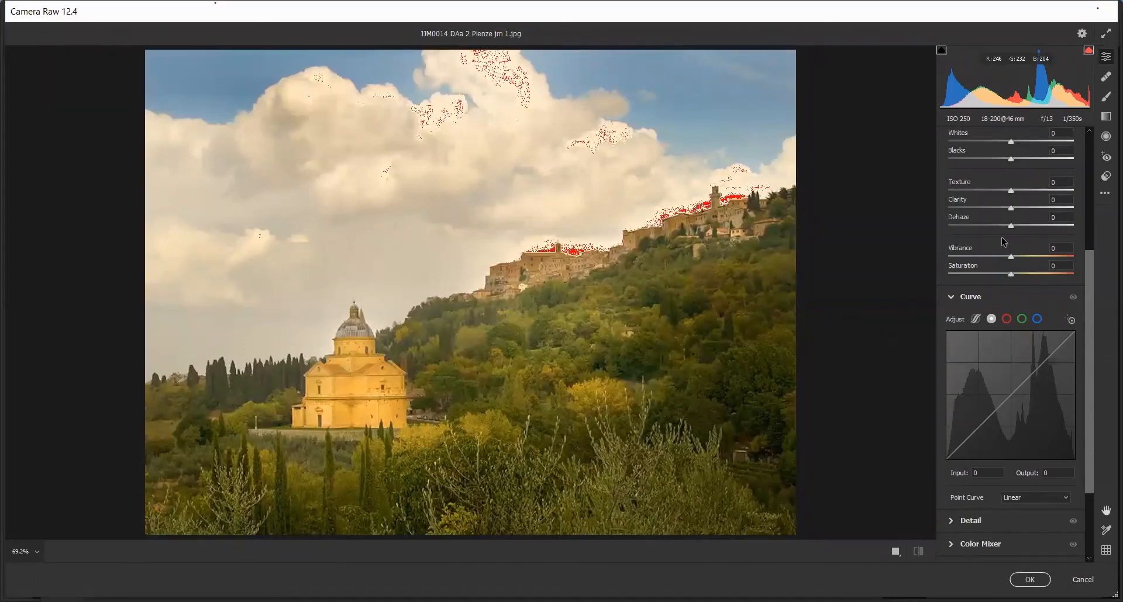
scroll(938, 193, "up", 2)
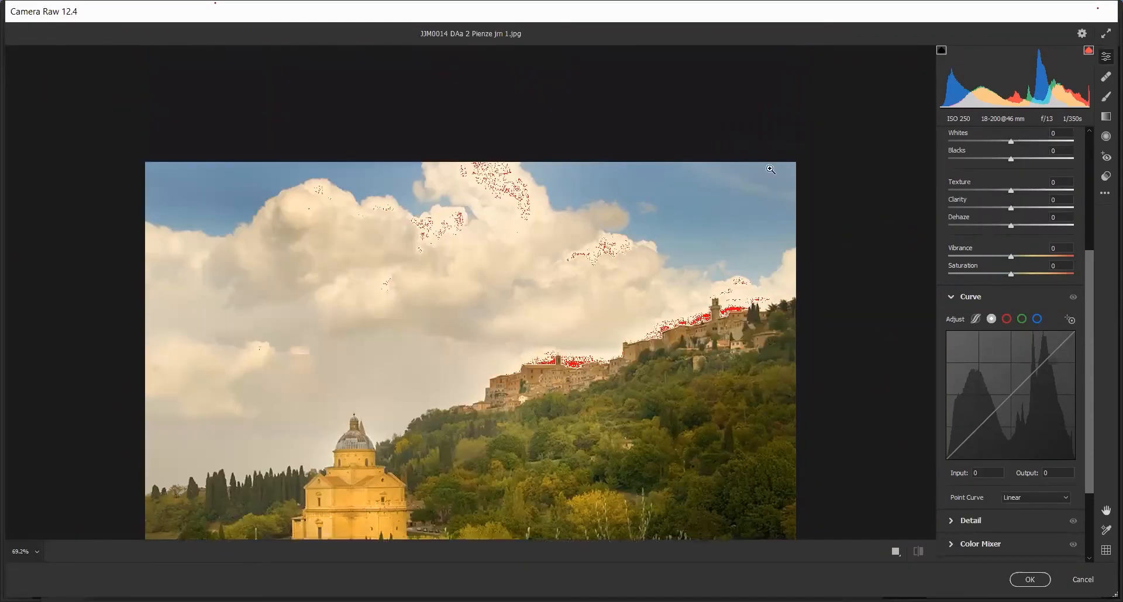
scroll(1092, 269, "down", 2)
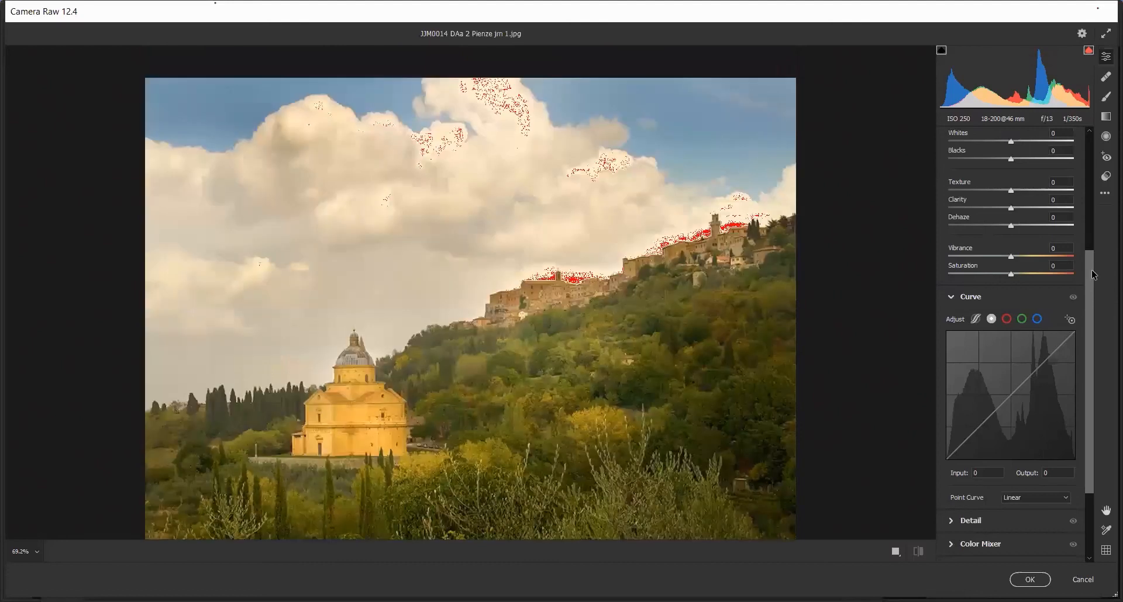
Keep the white balance As Shot, and try the Auto adjustment on the Basic settings before reverting it
scroll(1092, 273, "up", 3)
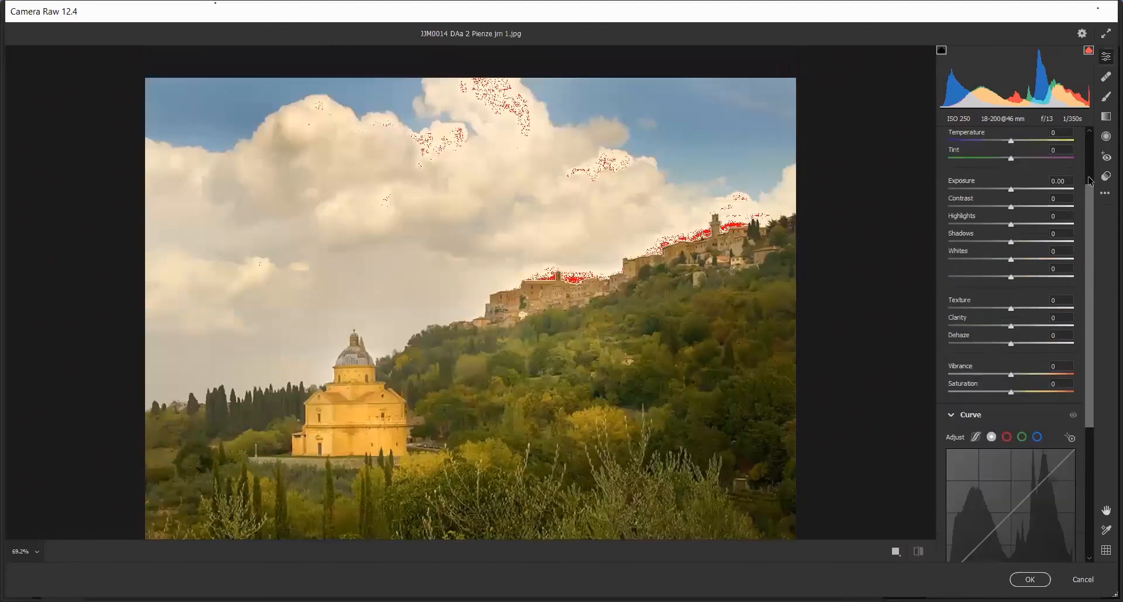
scroll(1085, 174, "up", 2)
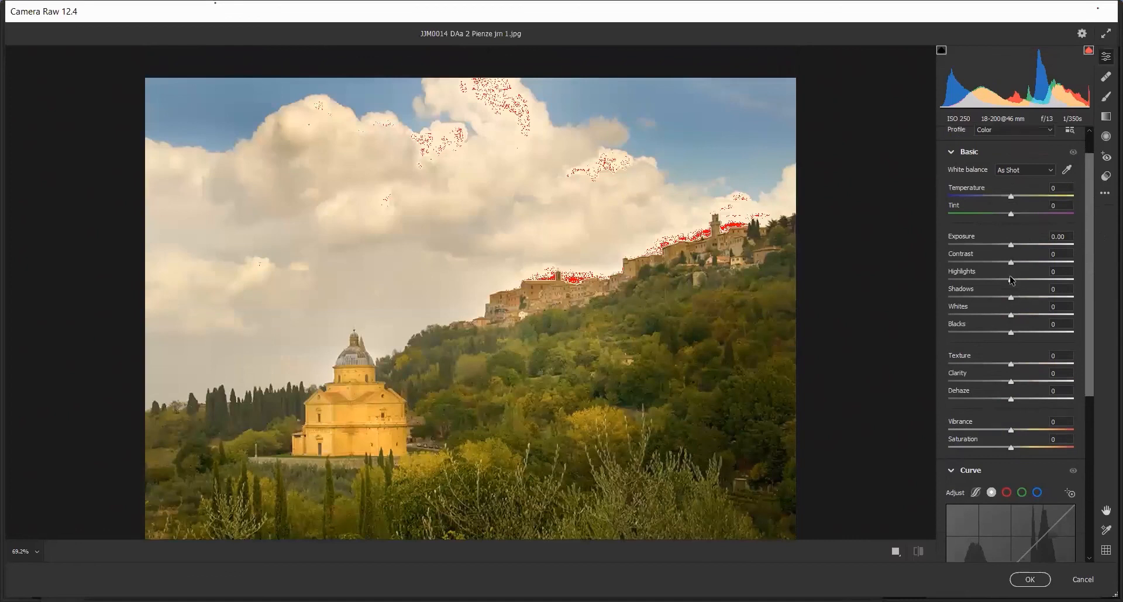
left_click(1011, 175)
left_click(1004, 185)
scroll(1036, 142, "up", 1)
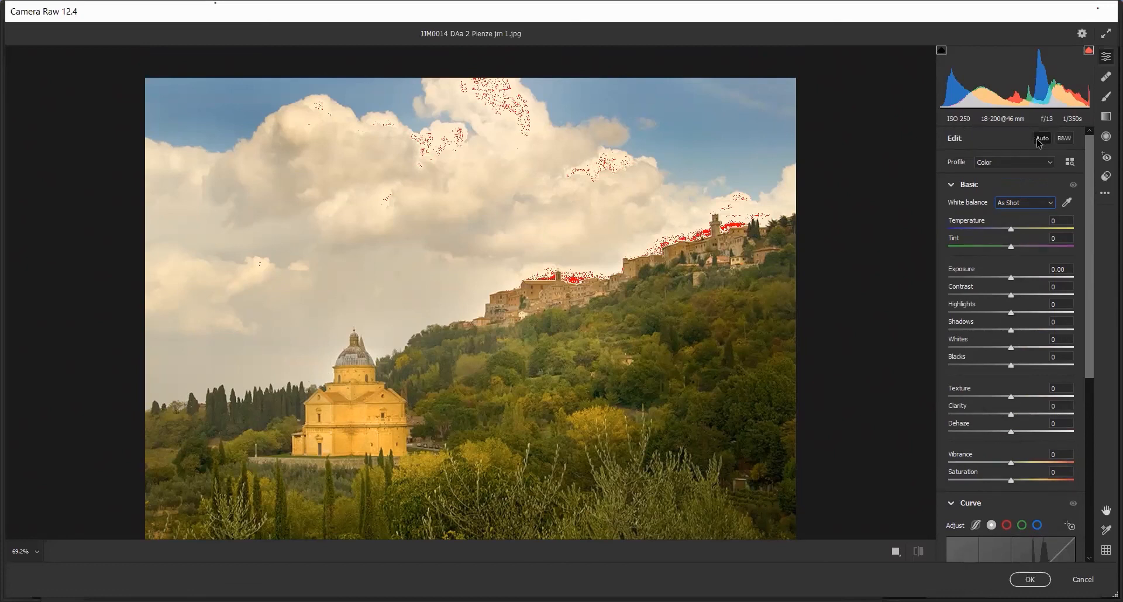
left_click(1040, 140)
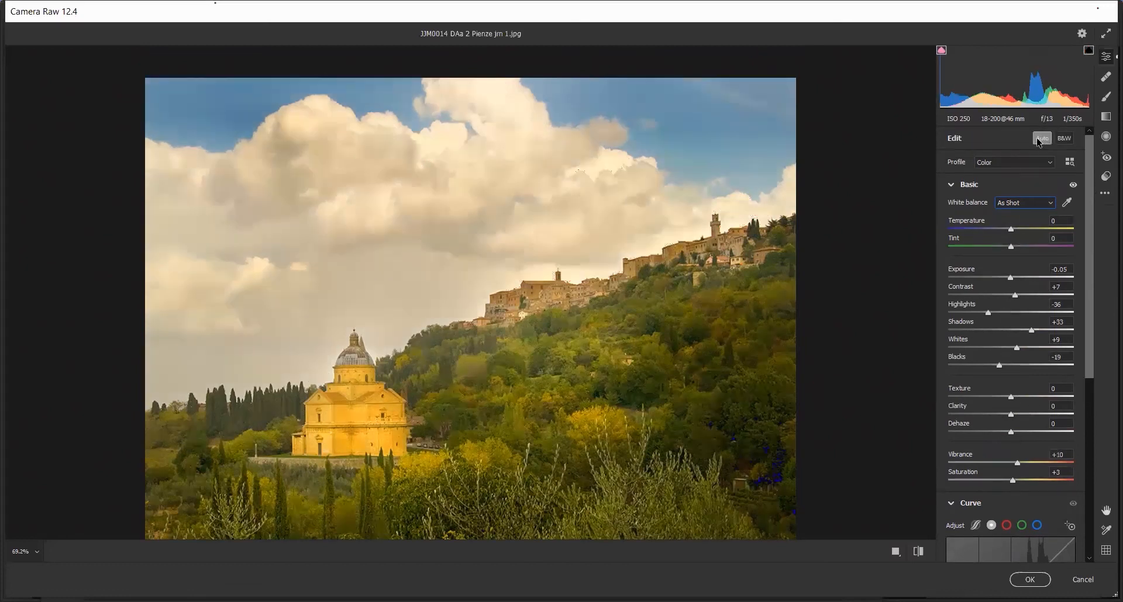
left_click(1039, 140)
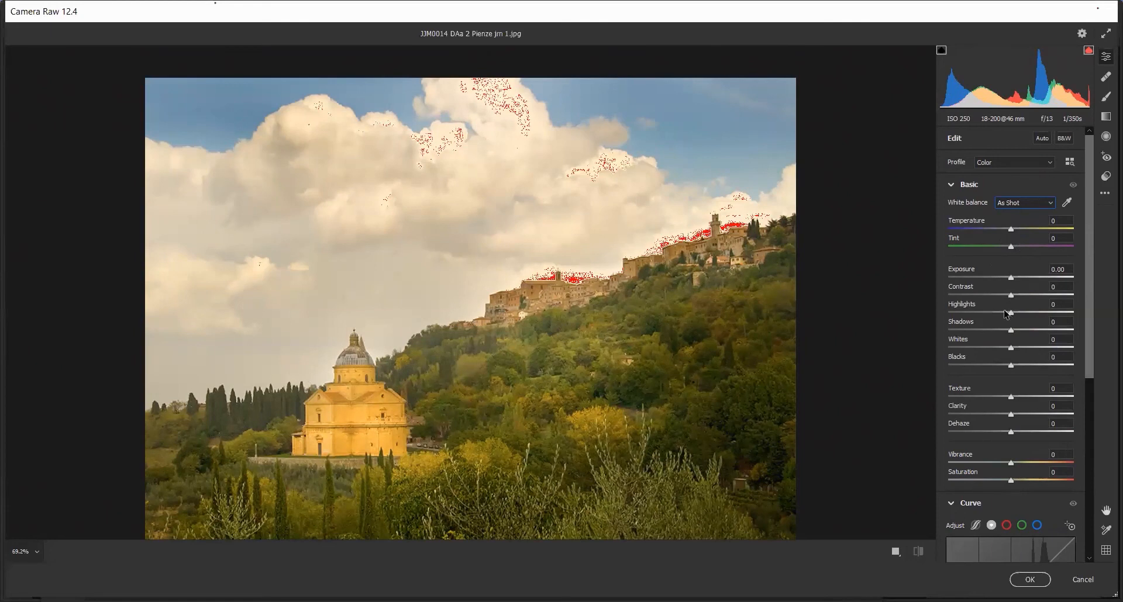
Set the Basic Dehaze to +53, Highlights to -23 and Vibrance to +29 for the landscape
scroll(998, 434, "down", 2)
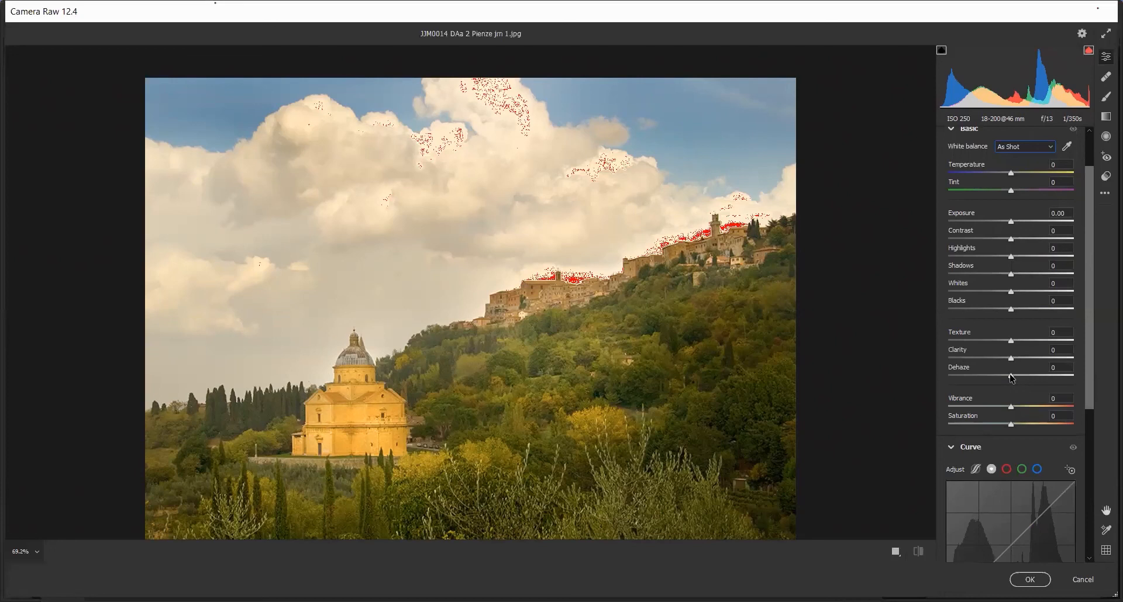
left_click_drag(1012, 378, 1035, 384)
left_click_drag(1036, 383, 1044, 385)
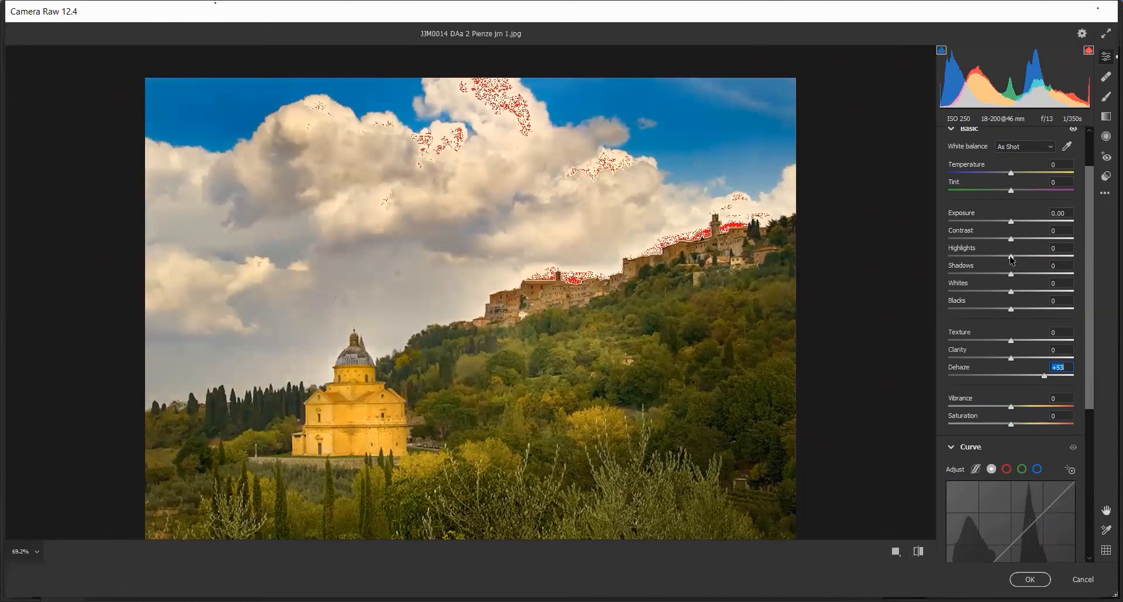
left_click_drag(1012, 261, 992, 258)
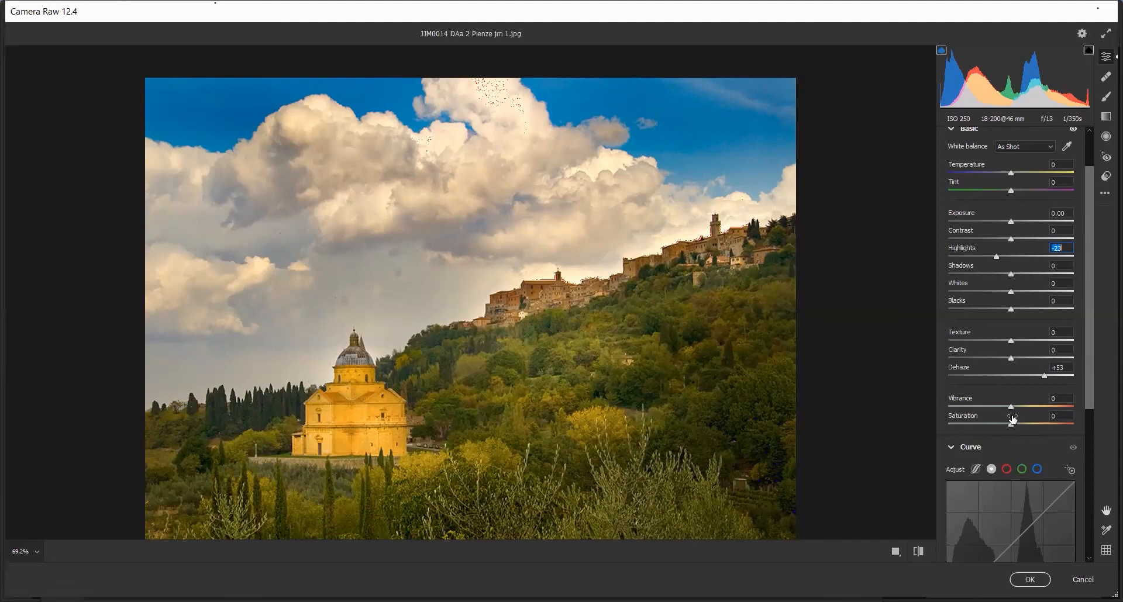
left_click_drag(1010, 408, 1031, 413)
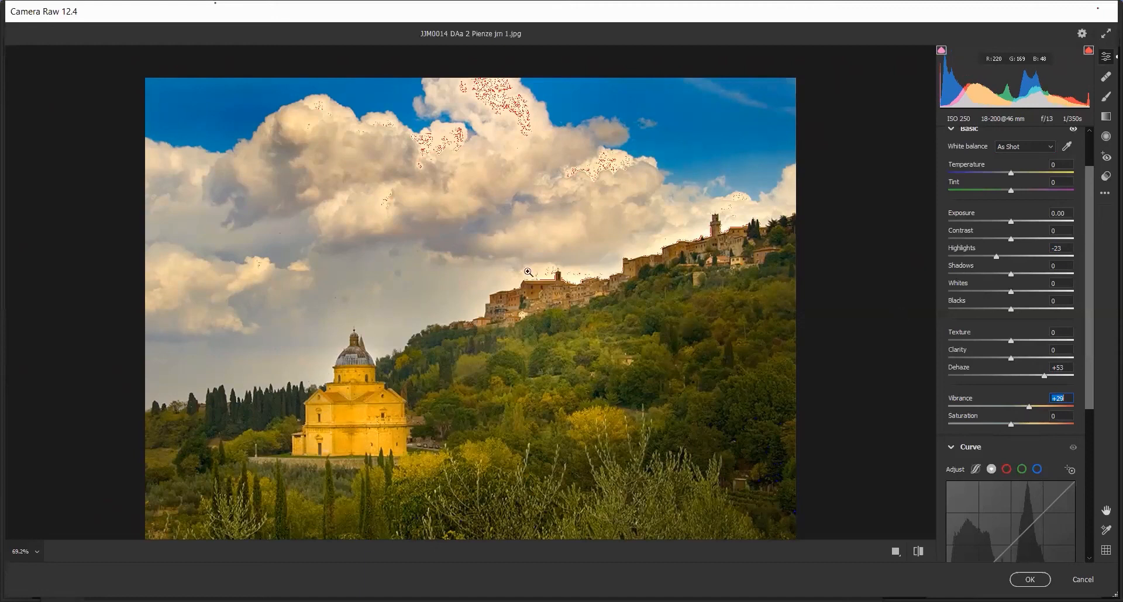
left_click(992, 255)
Switch the landscape's tone curve to parametric and set its Highlights to -11
scroll(974, 413, "down", 3)
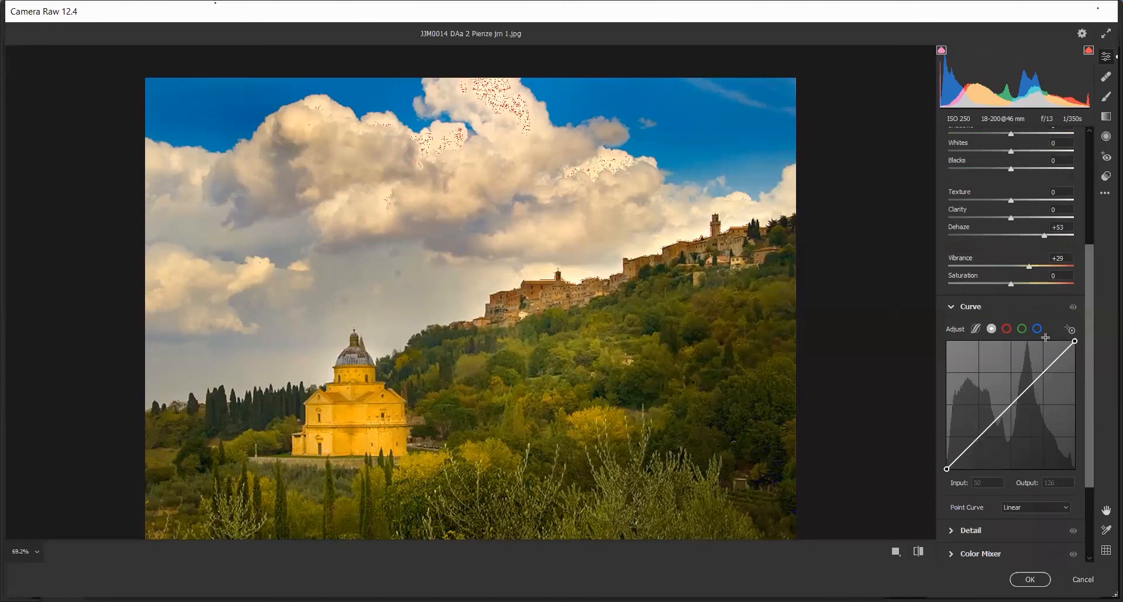
scroll(990, 256, "down", 2)
left_click(976, 244)
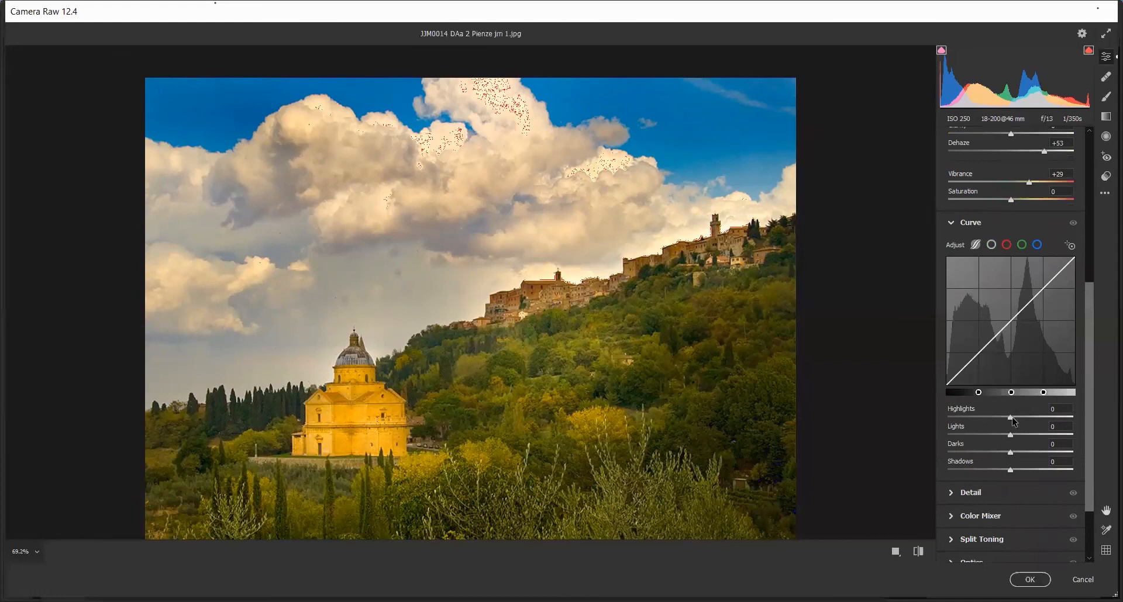
left_click_drag(1011, 417, 1003, 417)
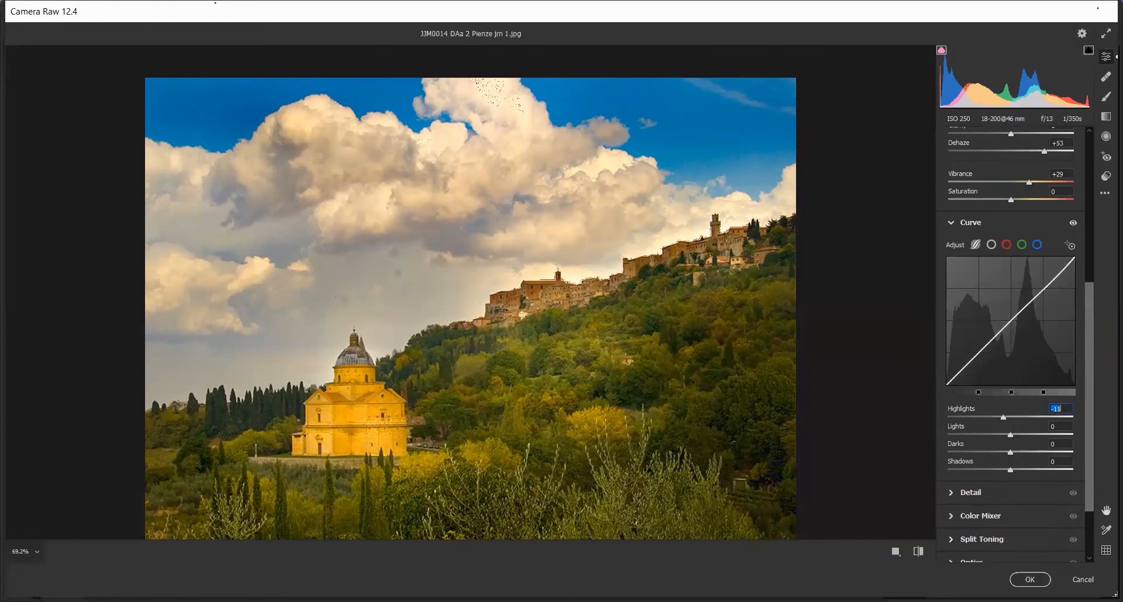
Apply the Camera Raw filter and close the landscape photo without saving the changes
left_click(1024, 581)
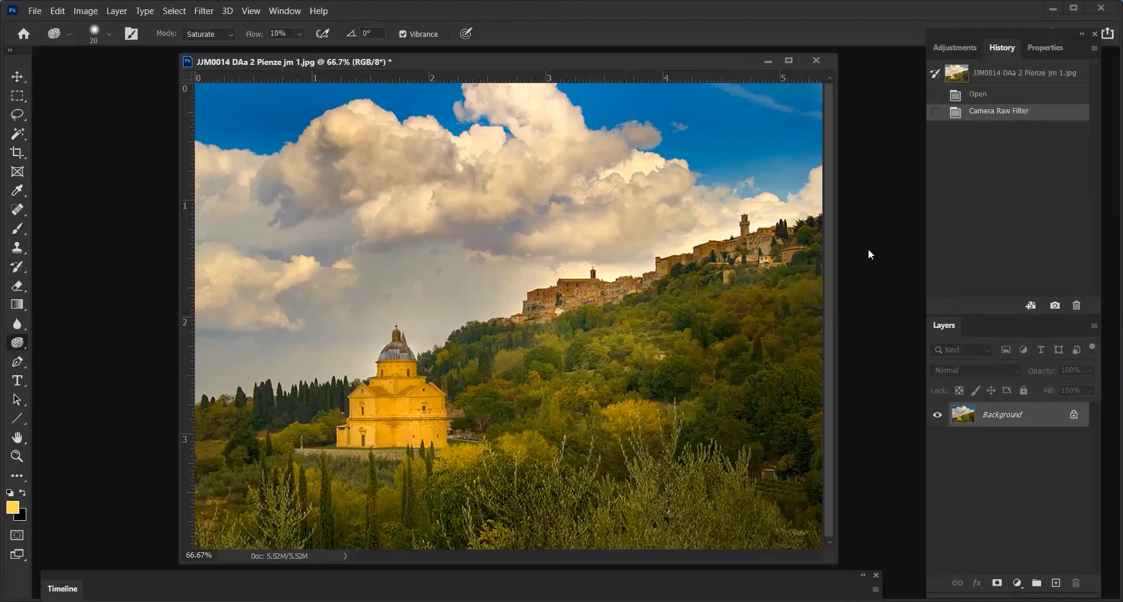
left_click(817, 61)
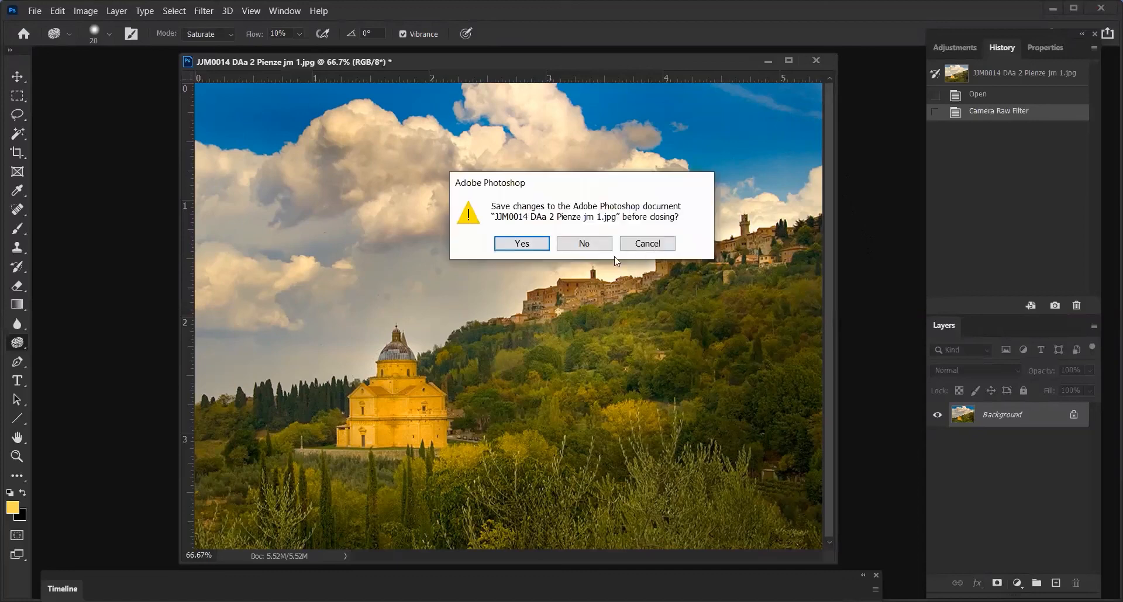
left_click(589, 247)
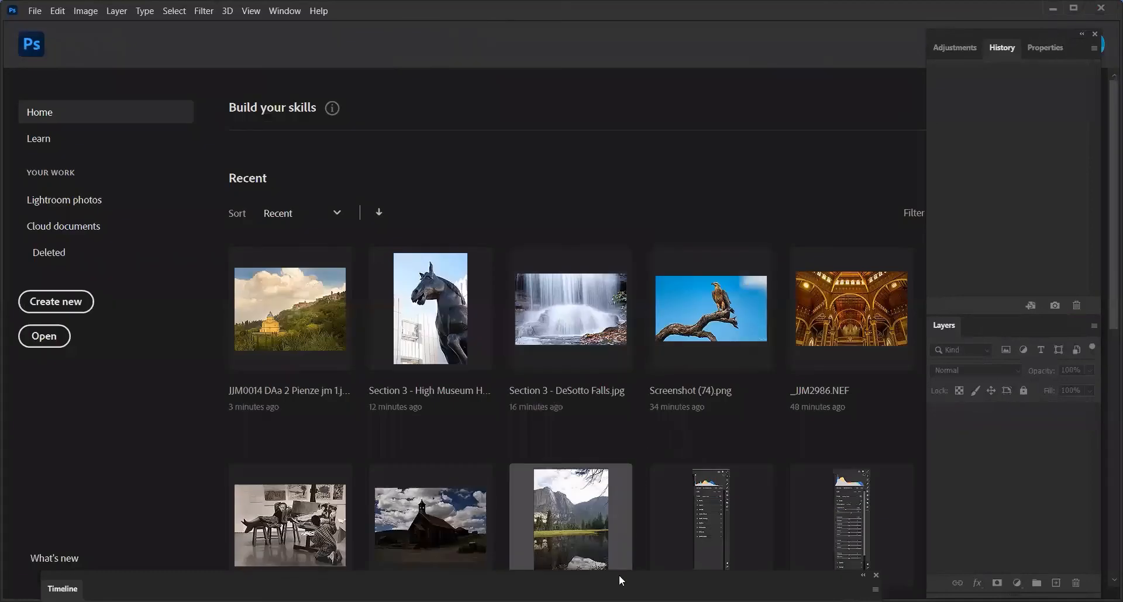